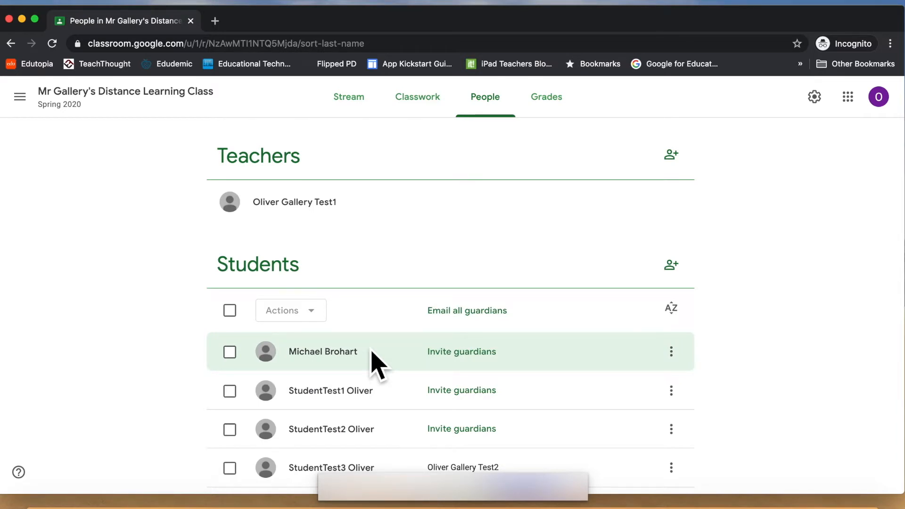
Step: Open the class gradebook and compare its assignment columns with the assignments listed under Classwork
{"action": "left_click", "coordinate": [561, 109]}
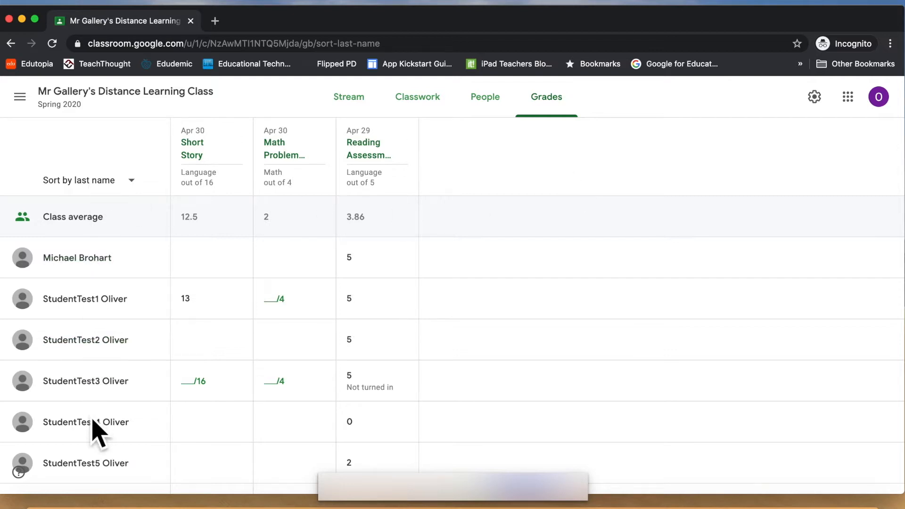
{"action": "scroll", "coordinate": [96, 431], "scroll_direction": "down", "scroll_amount": 1}
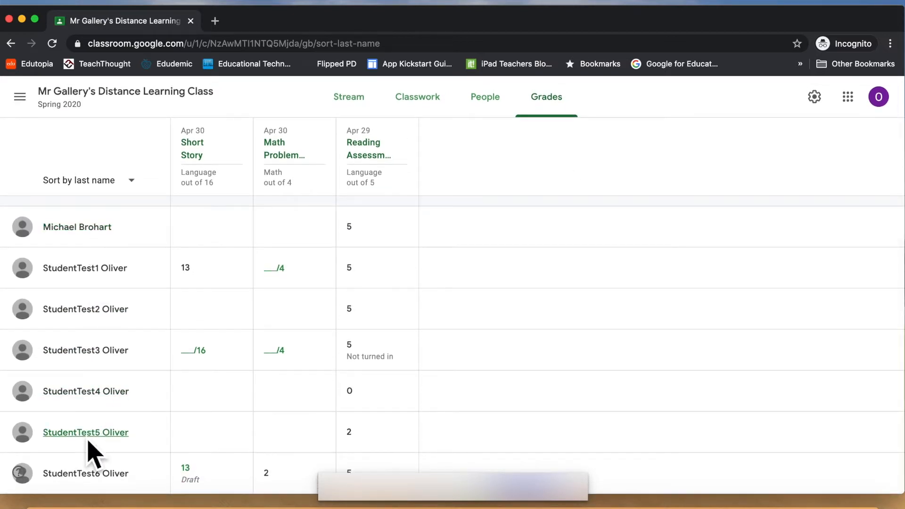
{"action": "scroll", "coordinate": [107, 278], "scroll_direction": "up", "scroll_amount": 1}
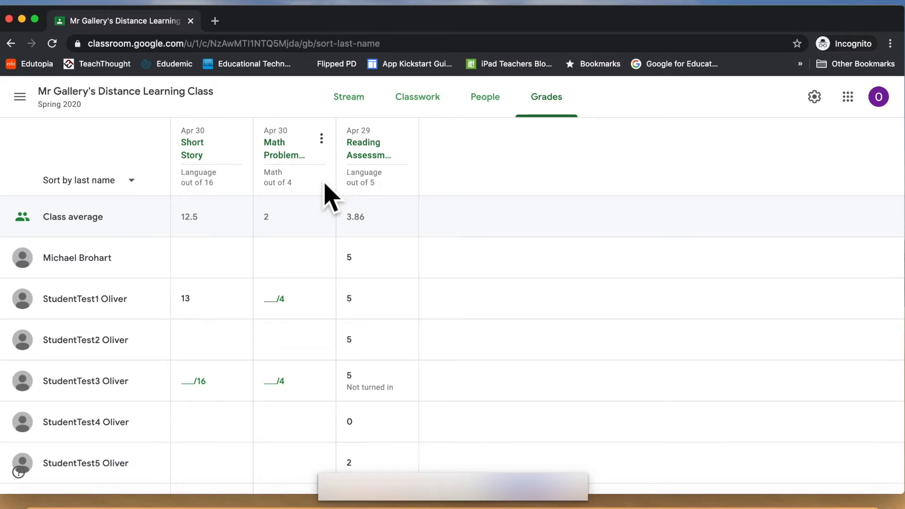
{"action": "left_click", "coordinate": [432, 110]}
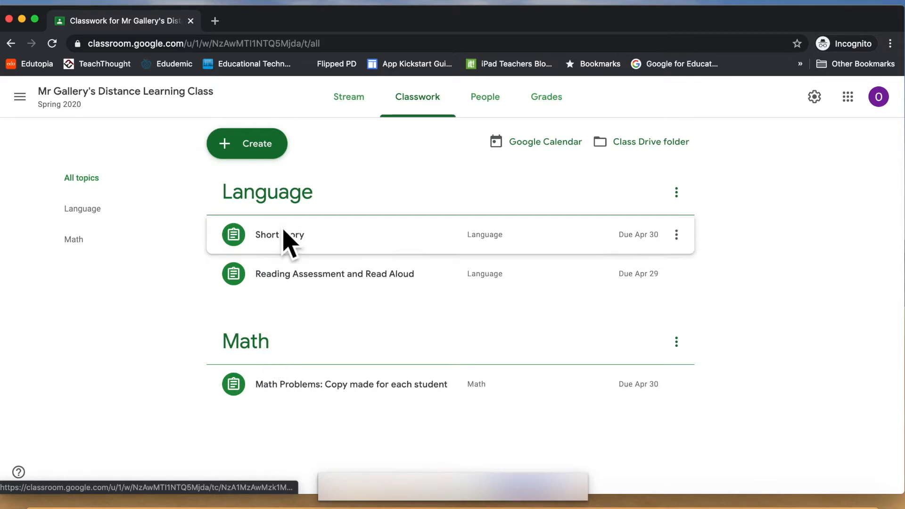
{"action": "left_click", "coordinate": [553, 108]}
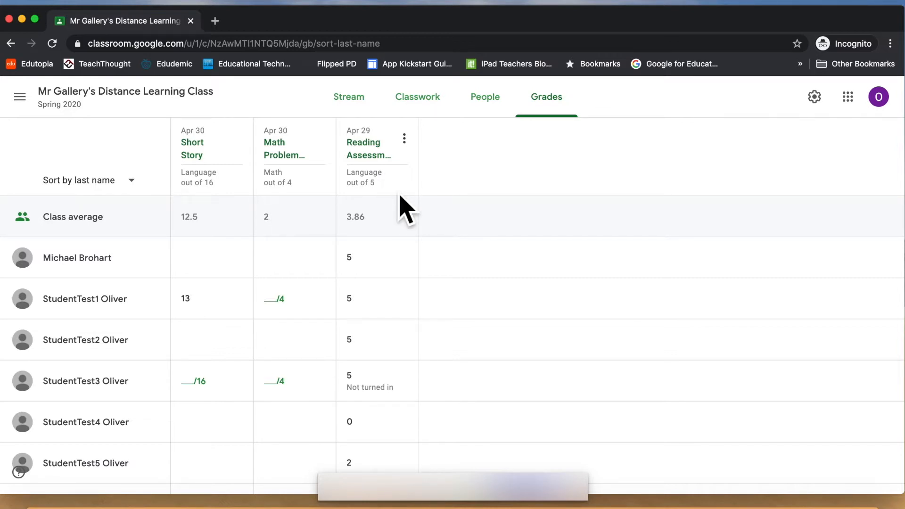
Step: Examine the student grades and class averages for the Reading Assessment, Math Problems and Short Story assignments in the gradebook
{"action": "scroll", "coordinate": [500, 243], "scroll_direction": "down", "scroll_amount": 2}
{"action": "scroll", "coordinate": [502, 243], "scroll_direction": "up", "scroll_amount": 2}
{"action": "scroll", "coordinate": [384, 248], "scroll_direction": "down", "scroll_amount": 1}
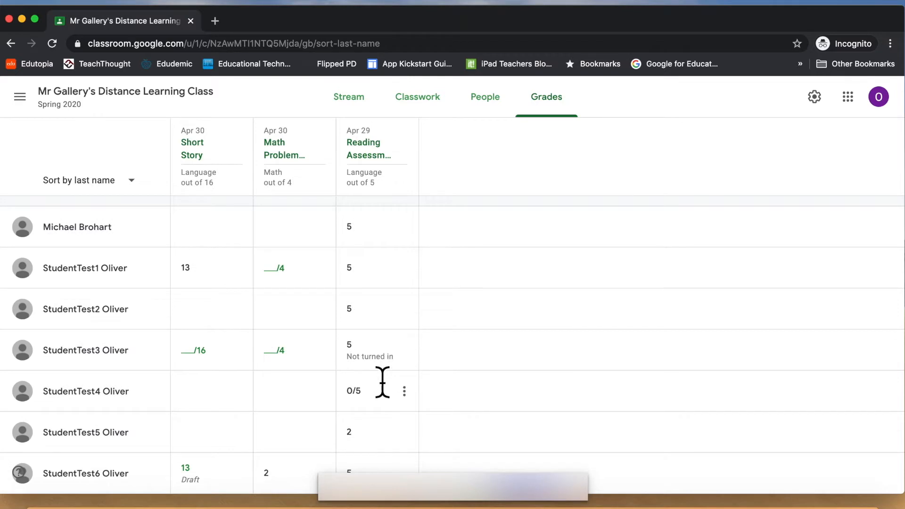
{"action": "scroll", "coordinate": [387, 224], "scroll_direction": "up", "scroll_amount": 1}
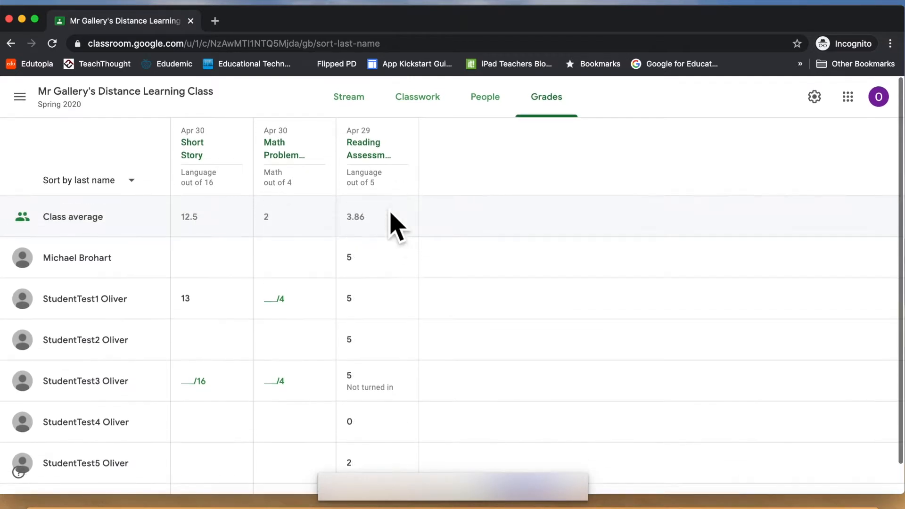
{"action": "scroll", "coordinate": [383, 305], "scroll_direction": "down", "scroll_amount": 1}
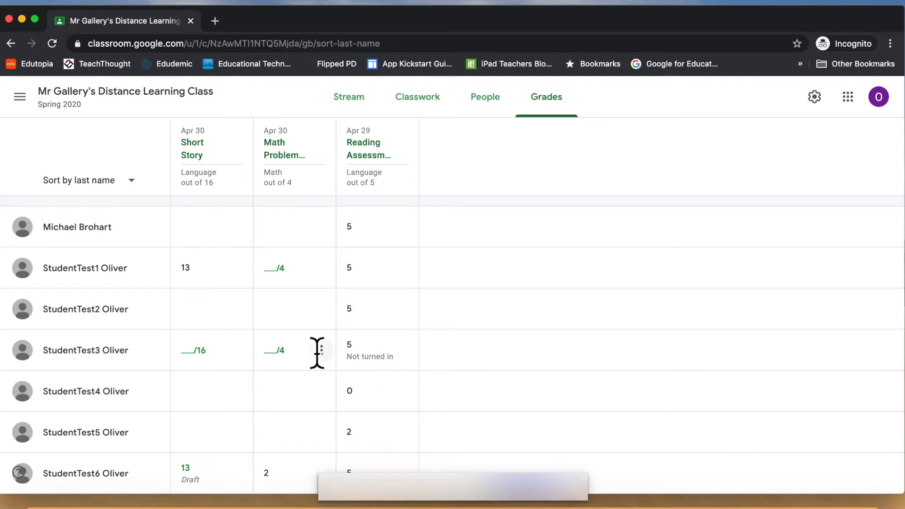
{"action": "scroll", "coordinate": [318, 354], "scroll_direction": "up", "scroll_amount": 1}
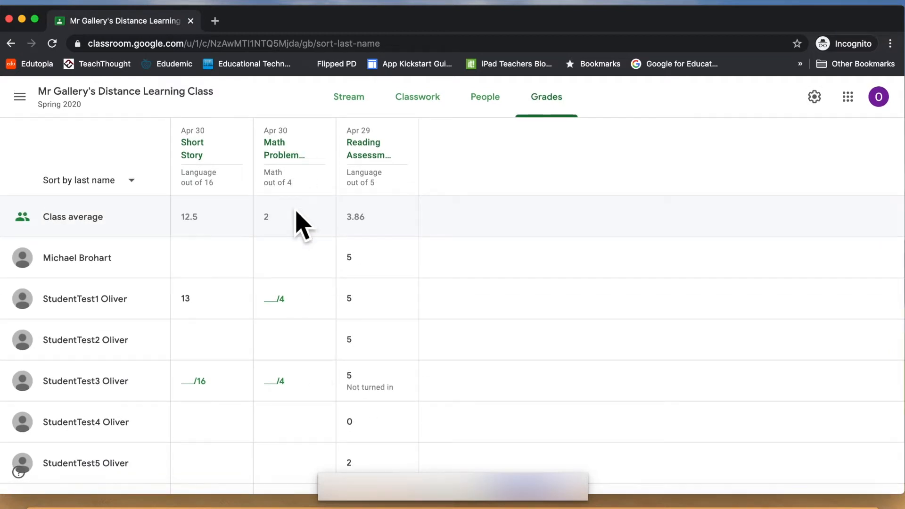
{"action": "scroll", "coordinate": [288, 369], "scroll_direction": "down", "scroll_amount": 1}
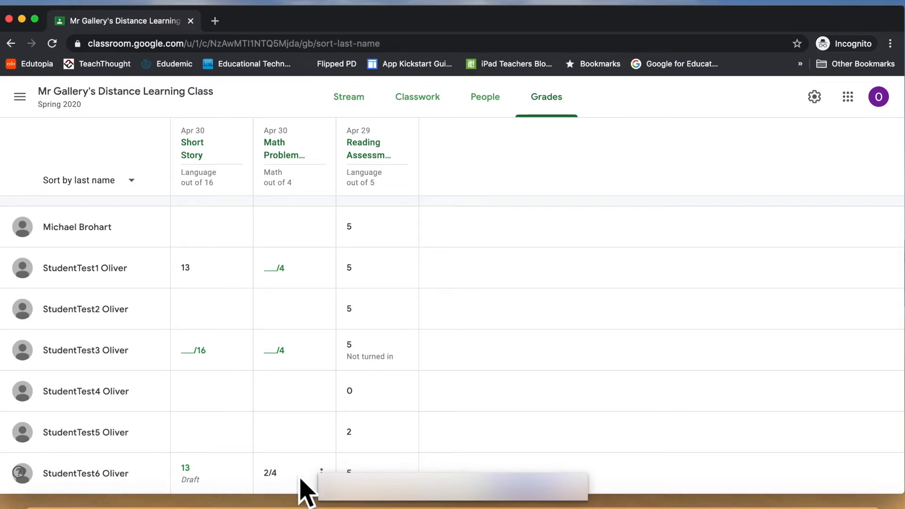
{"action": "scroll", "coordinate": [237, 426], "scroll_direction": "up", "scroll_amount": 2}
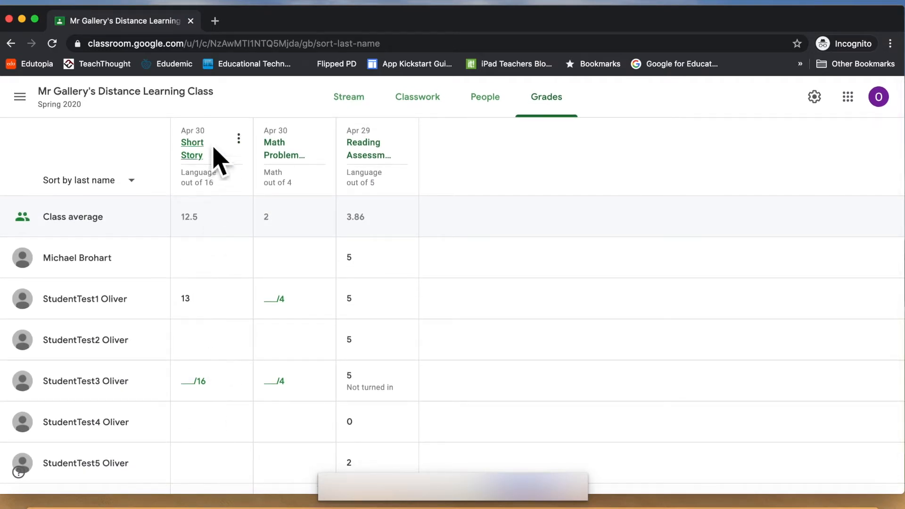
{"action": "scroll", "coordinate": [200, 302], "scroll_direction": "down", "scroll_amount": 2}
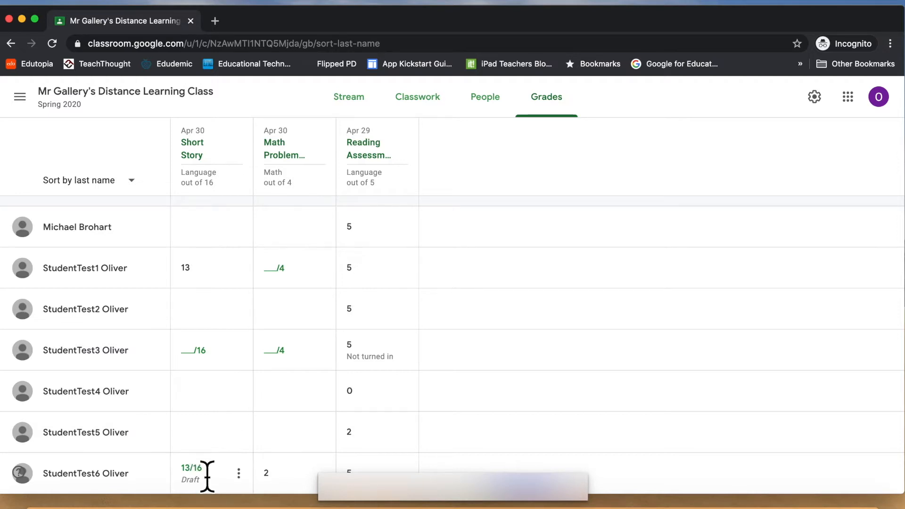
{"action": "scroll", "coordinate": [495, 207], "scroll_direction": "up", "scroll_amount": 1}
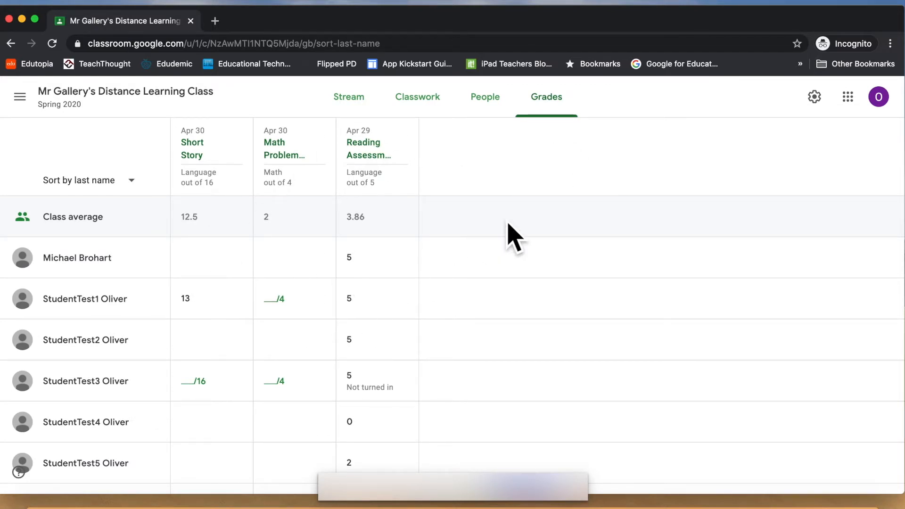
{"action": "mouse_move", "coordinate": [375, 172]}
Step: Open the class settings and go to the Grading section
{"action": "left_click", "coordinate": [489, 100]}
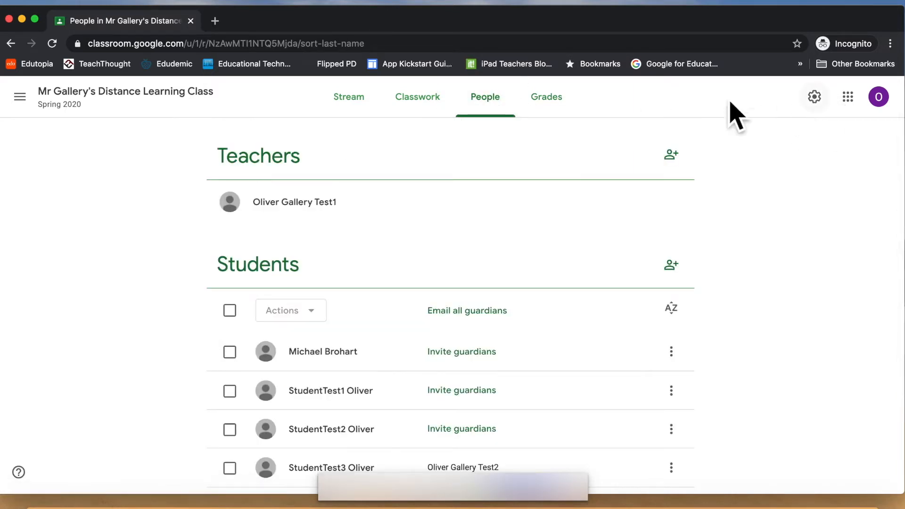
{"action": "left_click", "coordinate": [411, 108]}
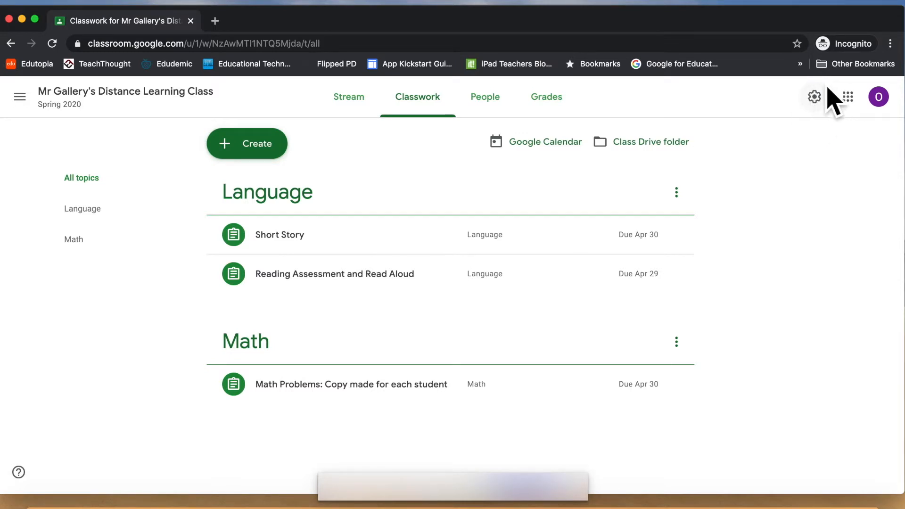
{"action": "left_click", "coordinate": [819, 104]}
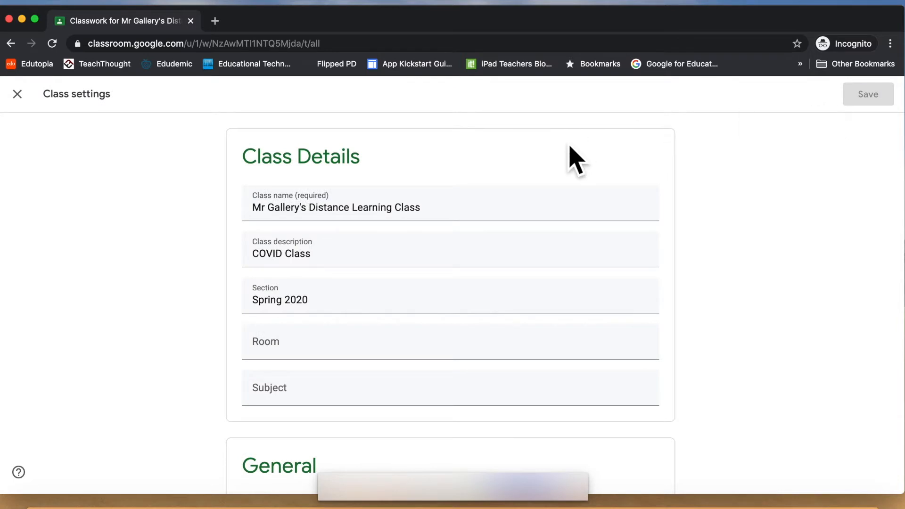
{"action": "scroll", "coordinate": [547, 205], "scroll_direction": "down", "scroll_amount": 6}
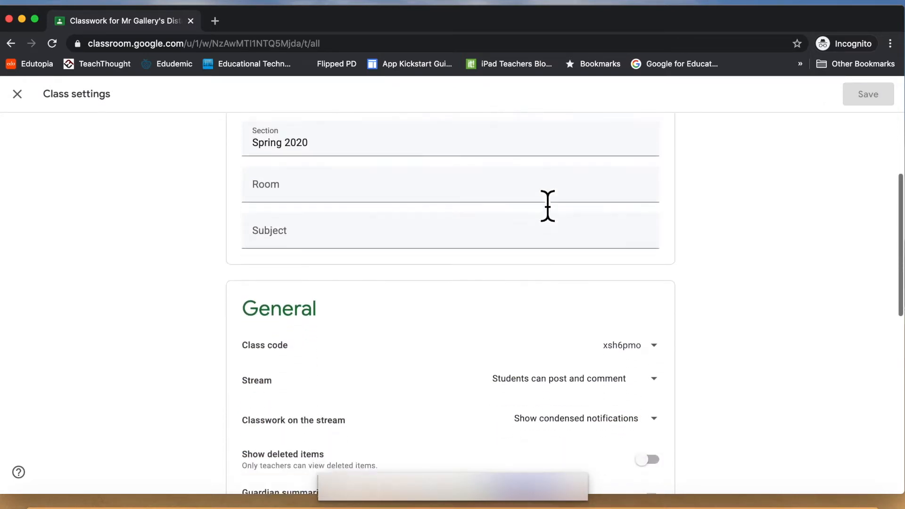
{"action": "scroll", "coordinate": [550, 210], "scroll_direction": "down", "scroll_amount": 7}
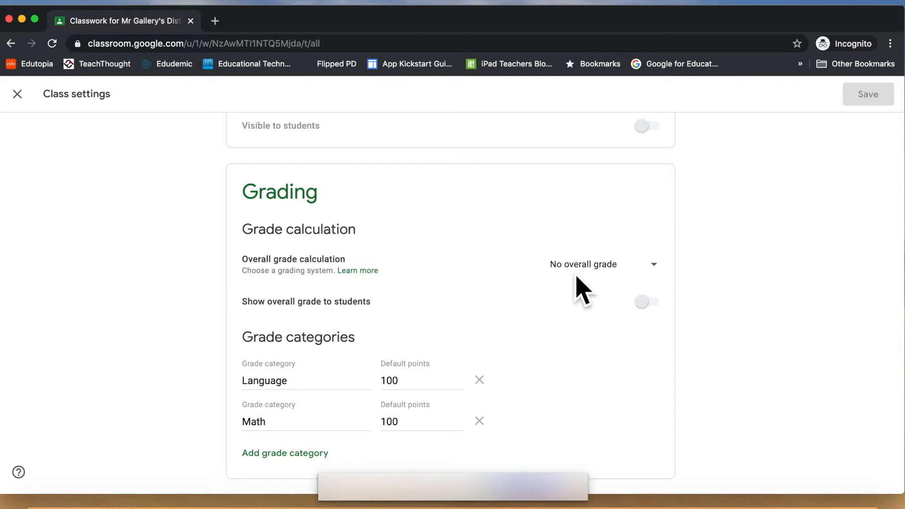
Step: Review the overall grade calculation options and select Total points
{"action": "left_click", "coordinate": [662, 275]}
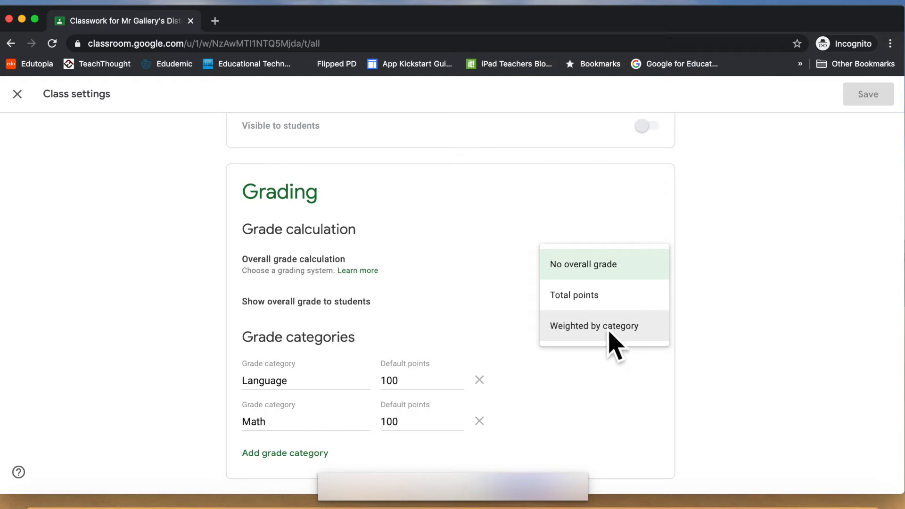
{"action": "left_click", "coordinate": [602, 375]}
{"action": "scroll", "coordinate": [423, 309], "scroll_direction": "down", "scroll_amount": 1}
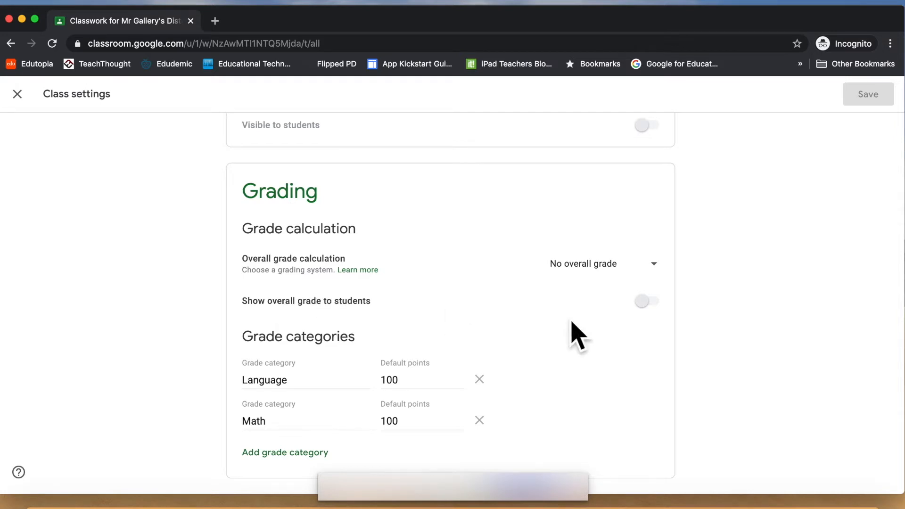
{"action": "left_click", "coordinate": [655, 269]}
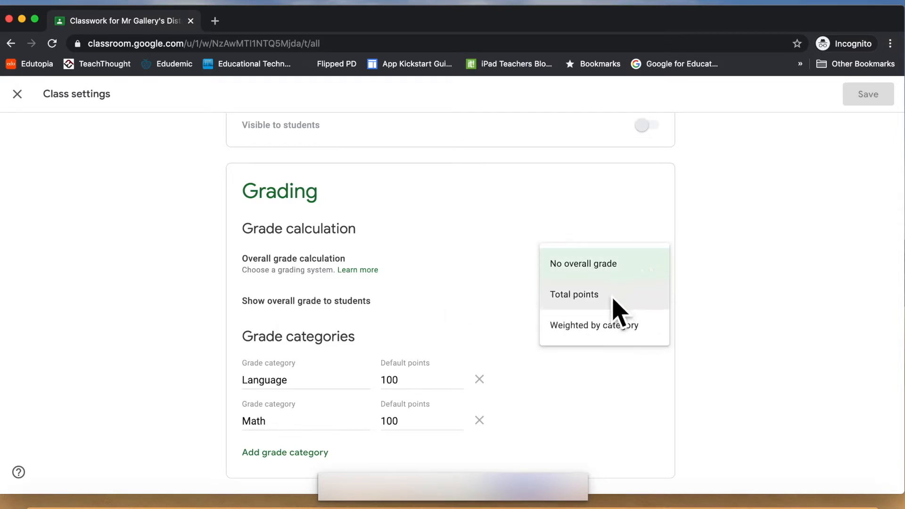
{"action": "left_click", "coordinate": [587, 295]}
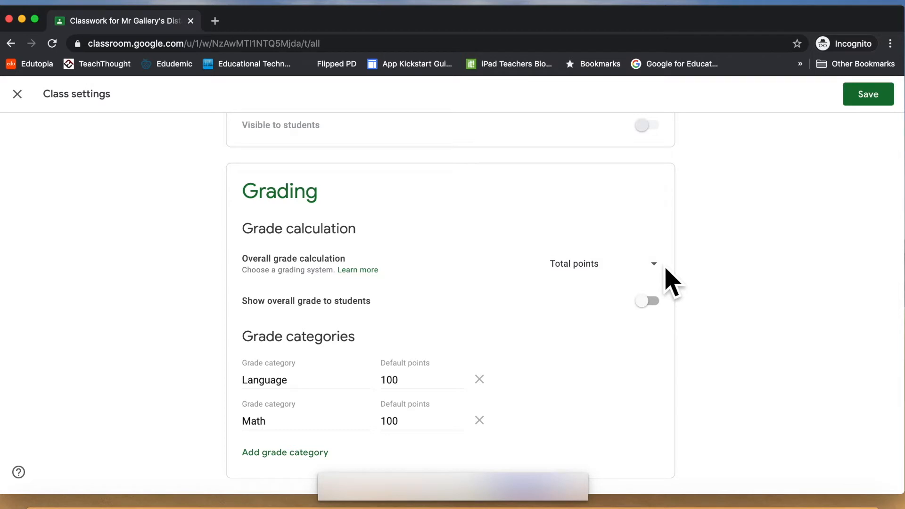
Step: Toggle showing the overall grade to students on and back off, and set the overall grade calculation to No overall grade
{"action": "left_click", "coordinate": [654, 314]}
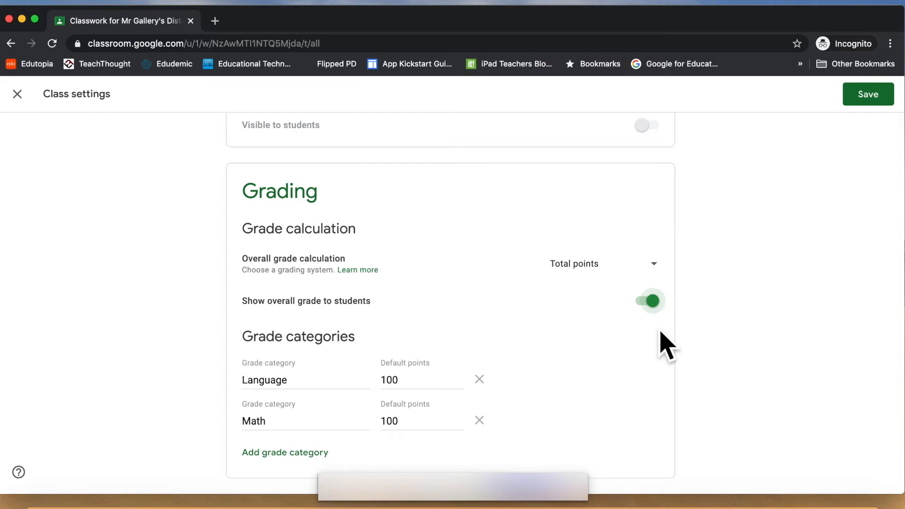
{"action": "left_click", "coordinate": [660, 312]}
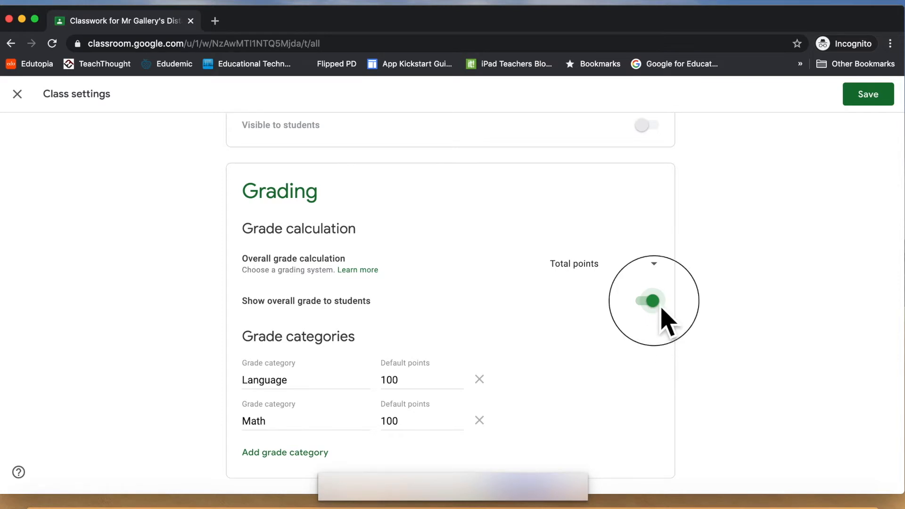
{"action": "left_click", "coordinate": [653, 265]}
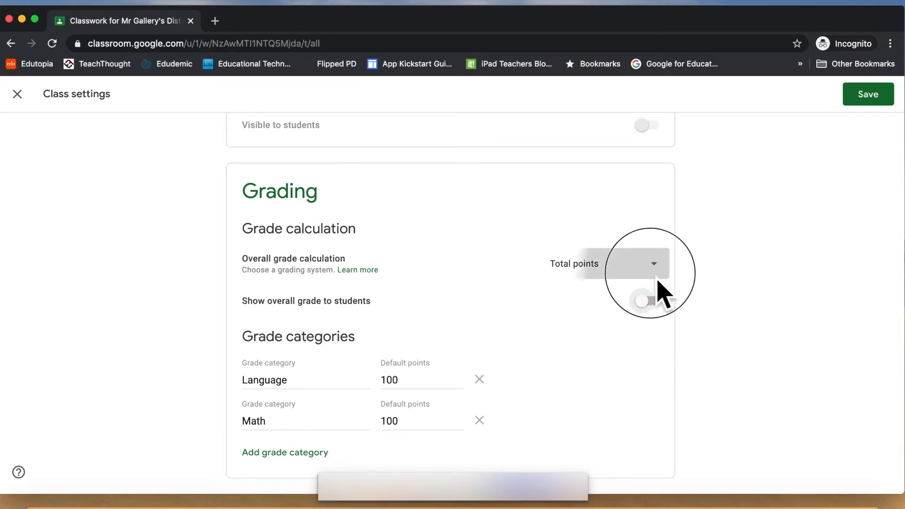
{"action": "left_click", "coordinate": [613, 236]}
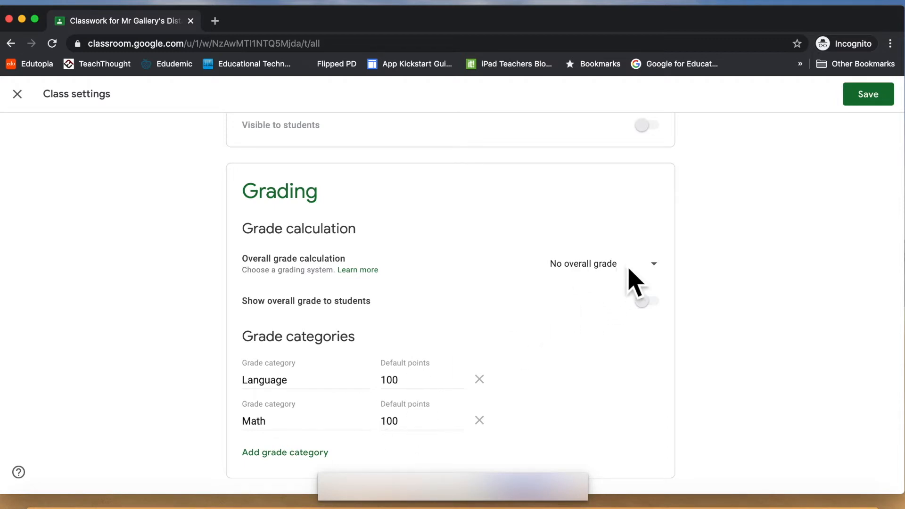
Step: Switch the overall grade calculation to Total points and on to Weighted by category
{"action": "left_click", "coordinate": [655, 266]}
{"action": "left_click", "coordinate": [636, 296]}
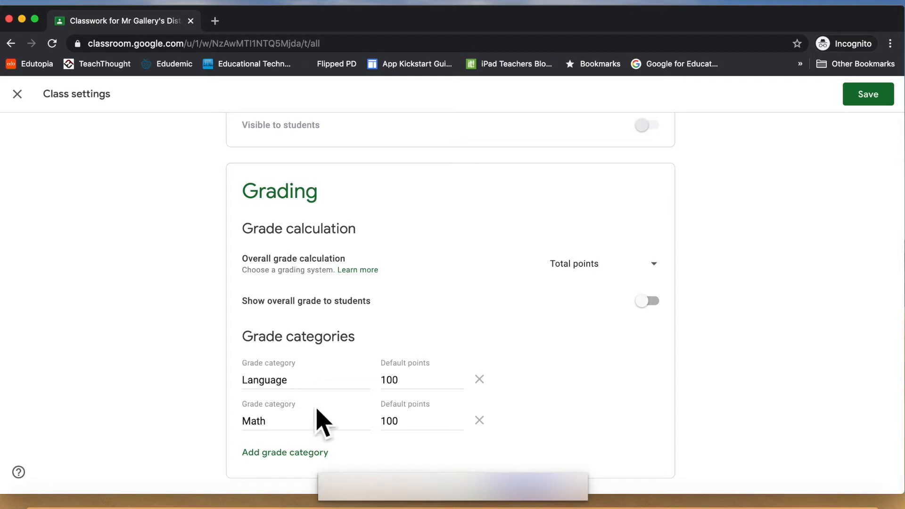
{"action": "left_click", "coordinate": [658, 275]}
{"action": "left_click", "coordinate": [608, 308]}
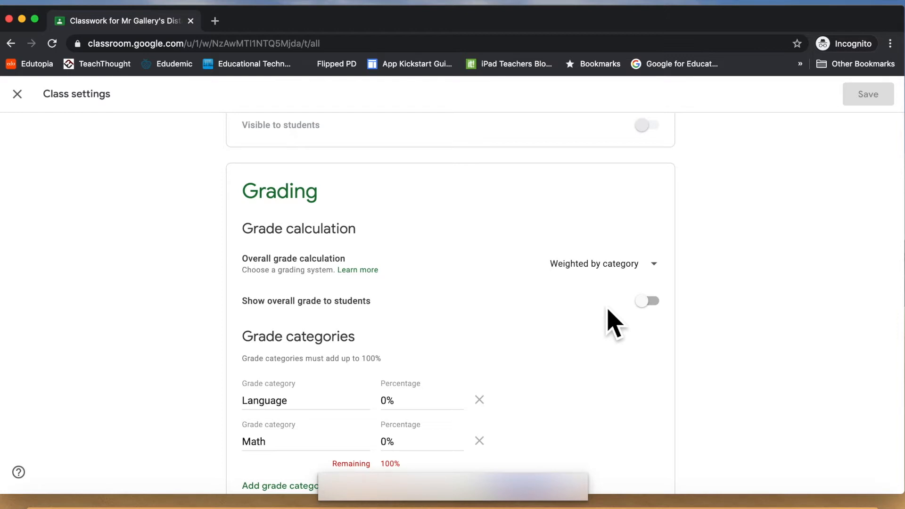
Step: Inspect the percentage fields of the Language and Math grade categories without entering values
{"action": "scroll", "coordinate": [607, 359], "scroll_direction": "down", "scroll_amount": 2}
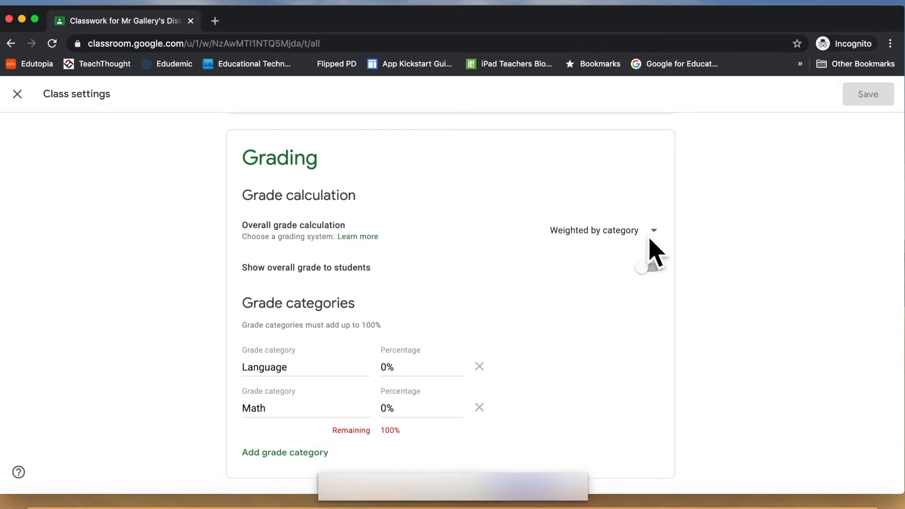
{"action": "left_click", "coordinate": [400, 370]}
{"action": "left_click", "coordinate": [409, 370]}
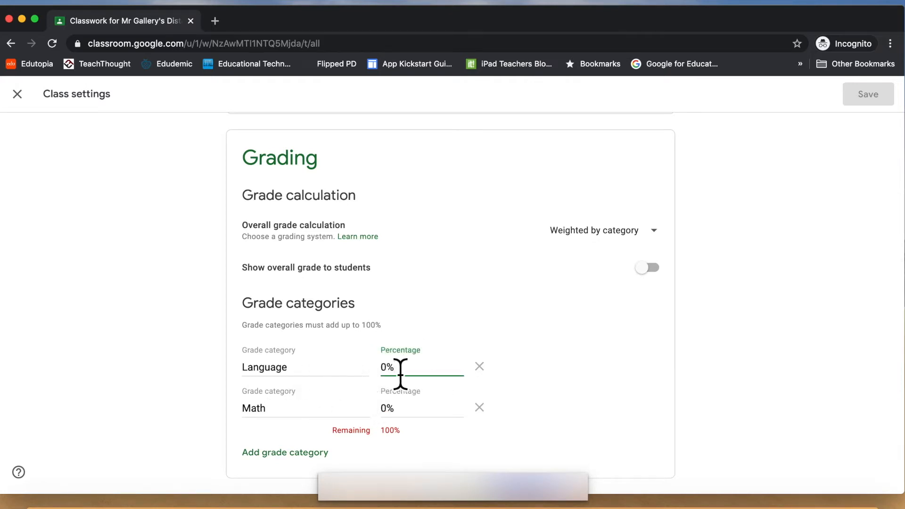
{"action": "left_click", "coordinate": [397, 410]}
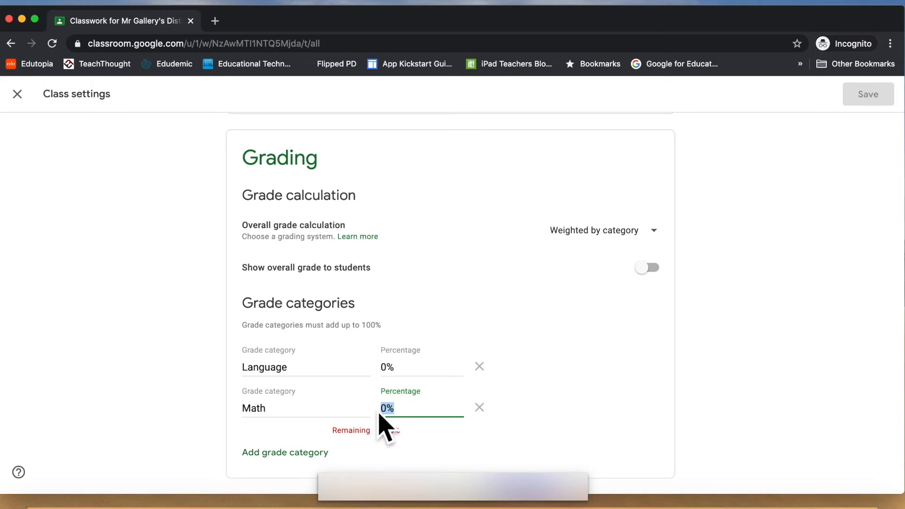
{"action": "left_click", "coordinate": [151, 366]}
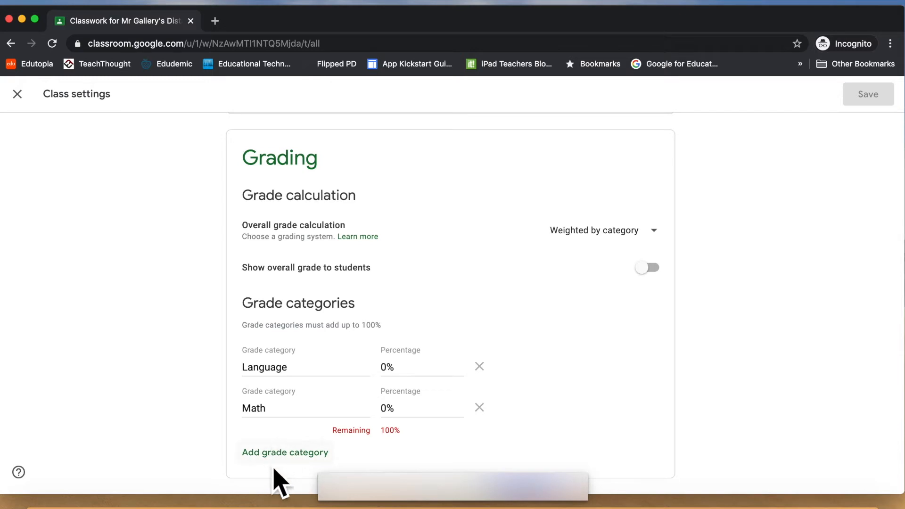
Step: Add a grade category named Science with a percentage of 100%
{"action": "left_click", "coordinate": [286, 462]}
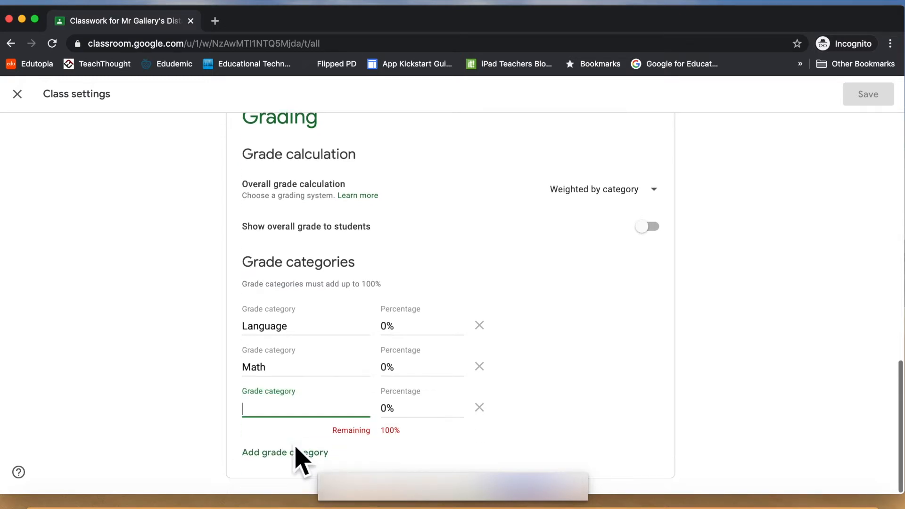
{"action": "type", "text": "Science"}
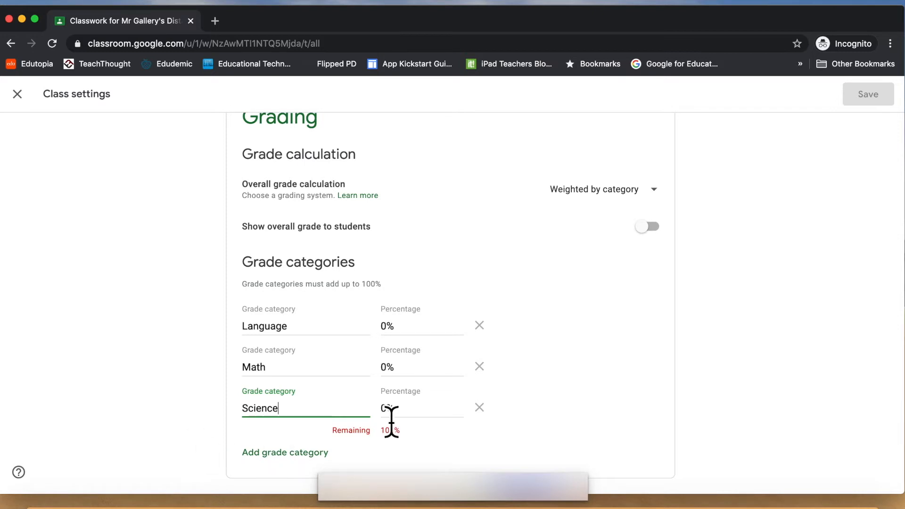
{"action": "left_click", "coordinate": [374, 414]}
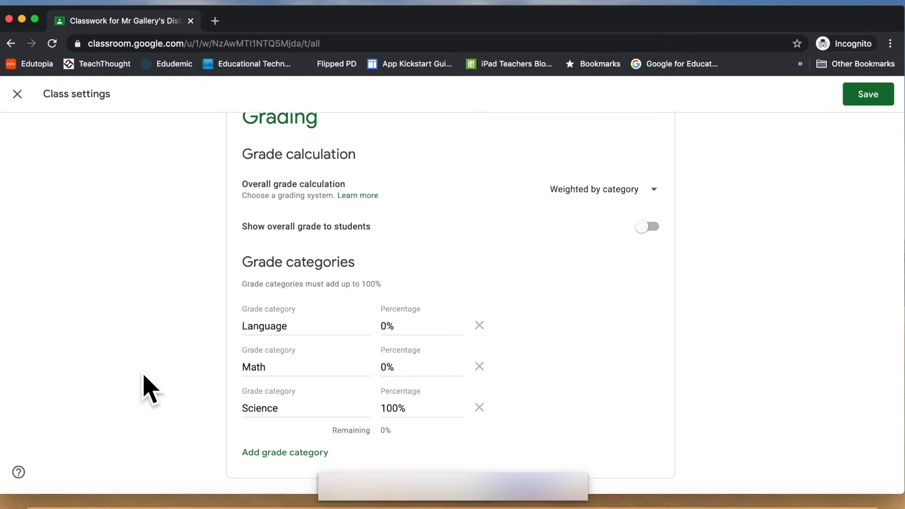
Step: Remove the Science grade category and save the class settings with the overall grade calculation set to No overall grade
{"action": "left_click", "coordinate": [485, 414]}
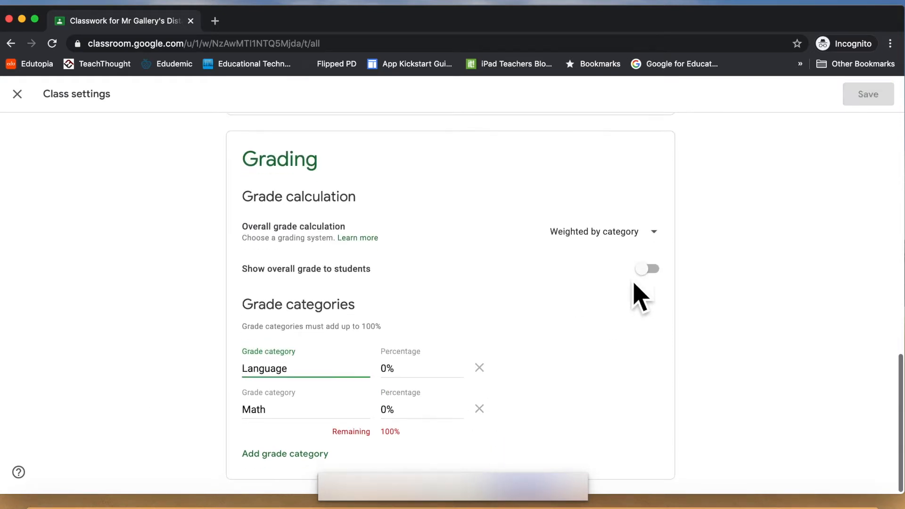
{"action": "left_click", "coordinate": [660, 238]}
{"action": "left_click", "coordinate": [625, 181]}
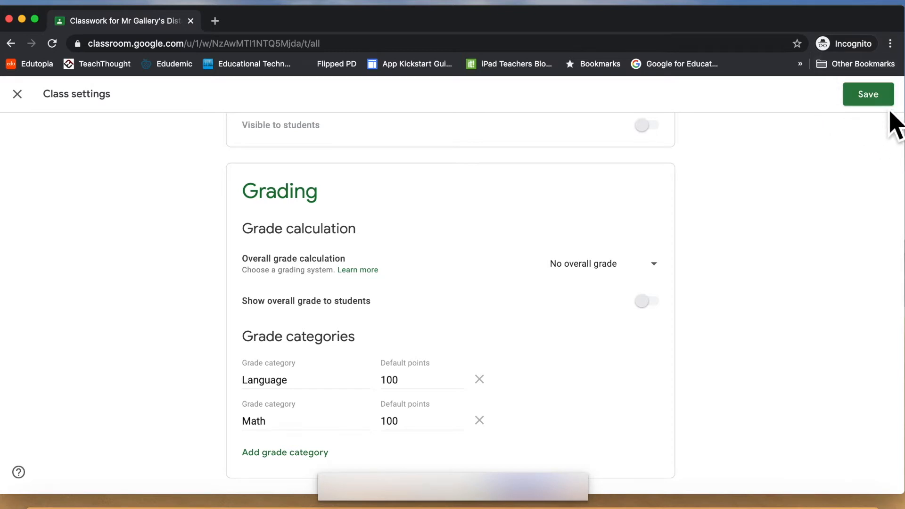
{"action": "left_click", "coordinate": [873, 100]}
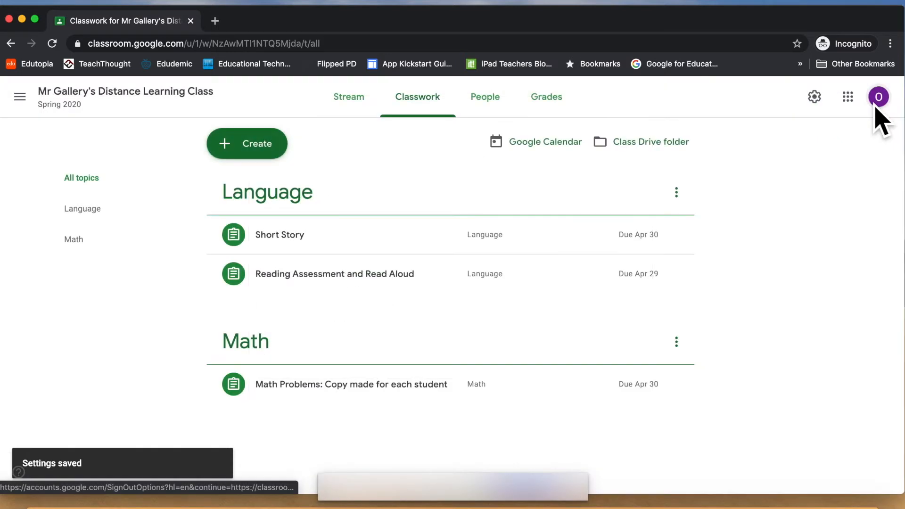
Step: Open the rubric attached to the Short Story assignment in the Language topic
{"action": "left_click", "coordinate": [557, 111]}
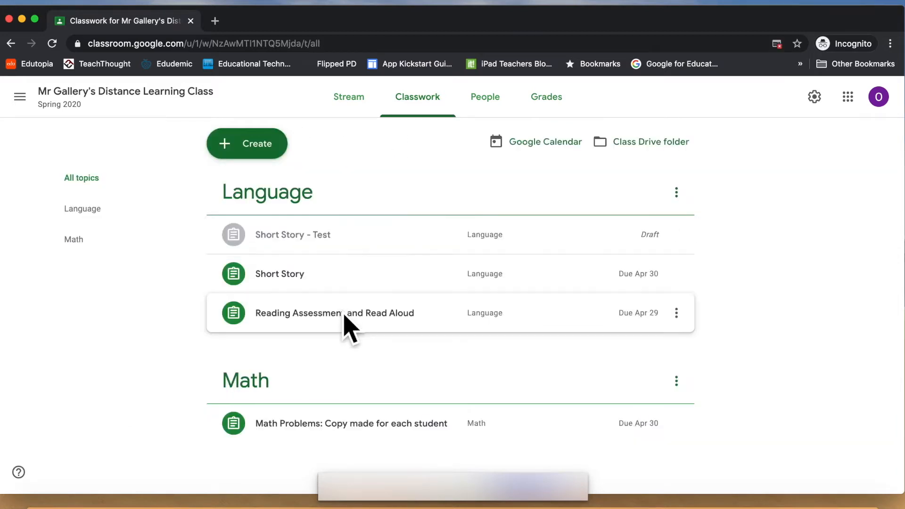
{"action": "left_click", "coordinate": [305, 283]}
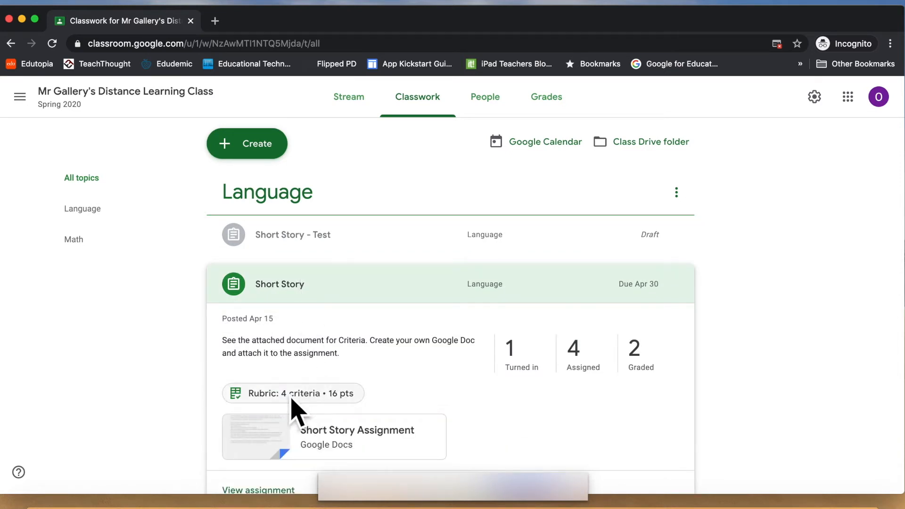
{"action": "left_click", "coordinate": [301, 401]}
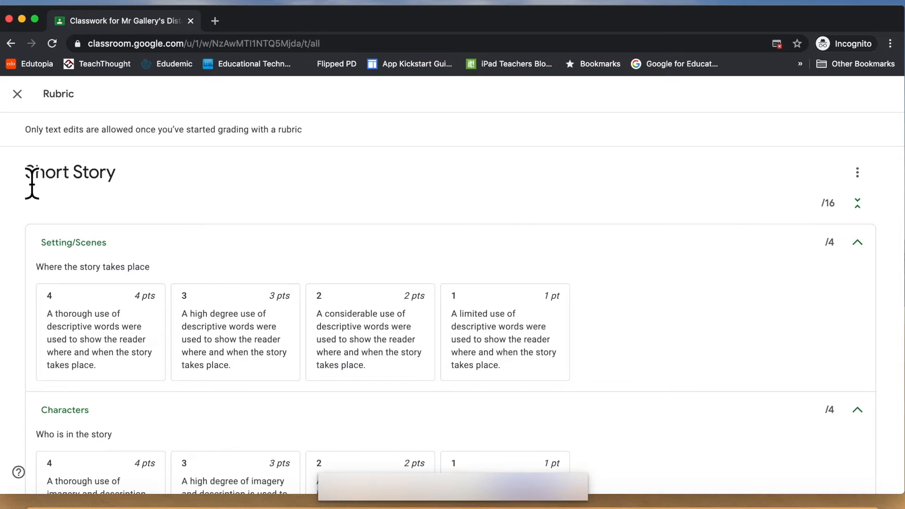
Step: Examine the Short Story rubric's Setting/Scenes, Characters, Plot and Opening Sentence criteria and their level descriptions
{"action": "scroll", "coordinate": [169, 184], "scroll_direction": "down", "scroll_amount": 3}
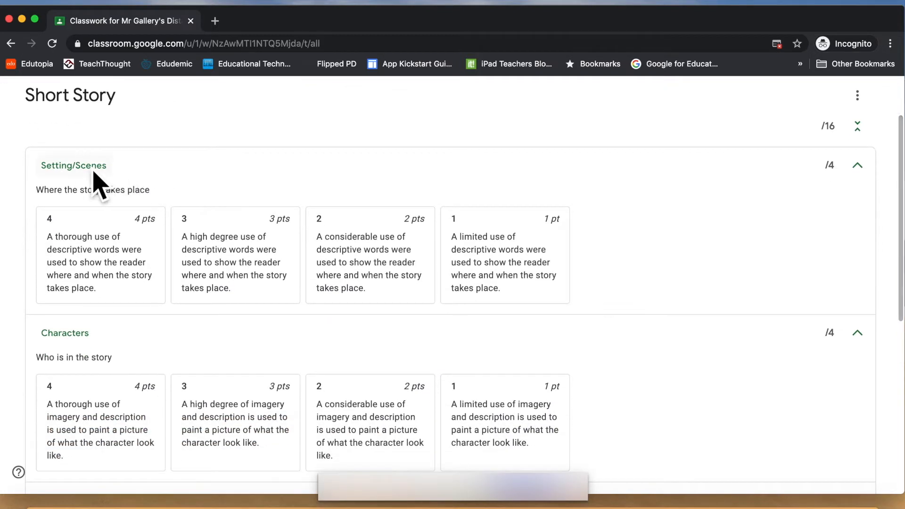
{"action": "scroll", "coordinate": [87, 339], "scroll_direction": "down", "scroll_amount": 5}
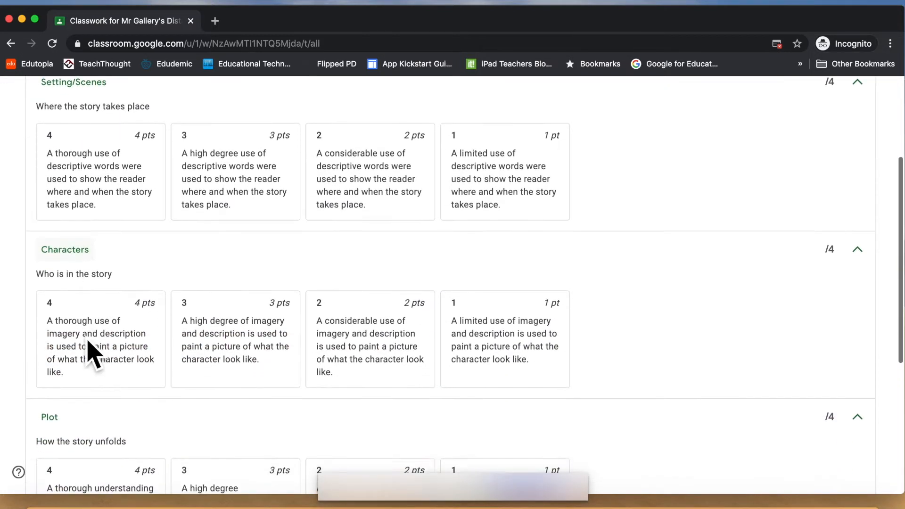
{"action": "scroll", "coordinate": [59, 398], "scroll_direction": "down", "scroll_amount": 6}
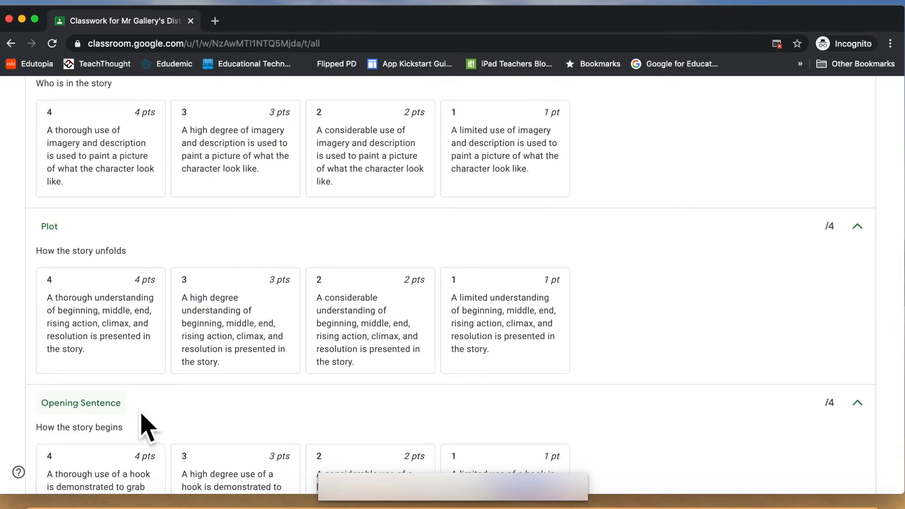
{"action": "scroll", "coordinate": [76, 354], "scroll_direction": "up", "scroll_amount": 3}
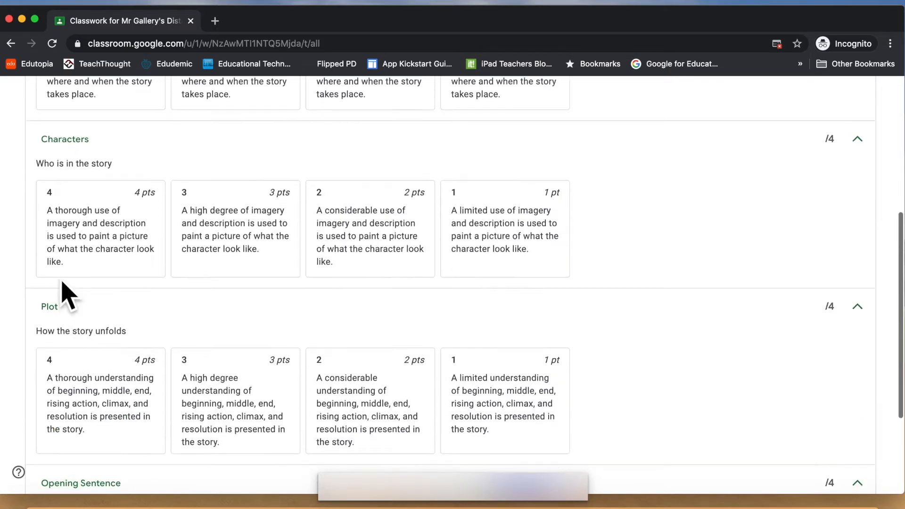
{"action": "scroll", "coordinate": [73, 165], "scroll_direction": "up", "scroll_amount": 4}
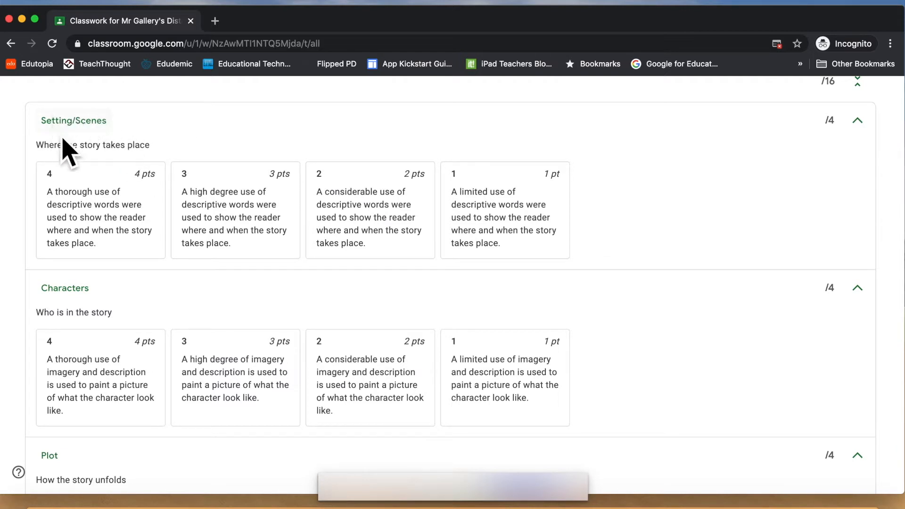
{"action": "scroll", "coordinate": [81, 138], "scroll_direction": "down", "scroll_amount": 2}
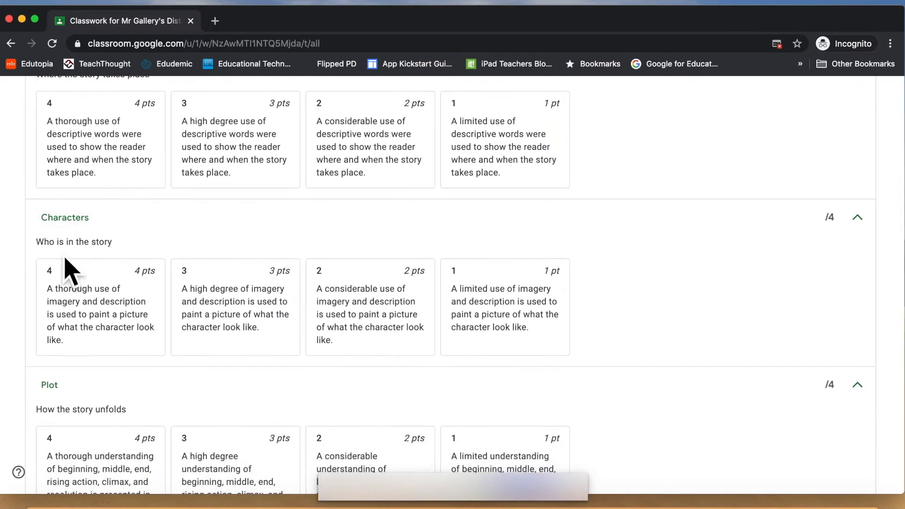
{"action": "left_click", "coordinate": [68, 241]}
{"action": "scroll", "coordinate": [87, 339], "scroll_direction": "down", "scroll_amount": 1}
{"action": "scroll", "coordinate": [87, 343], "scroll_direction": "up", "scroll_amount": 1}
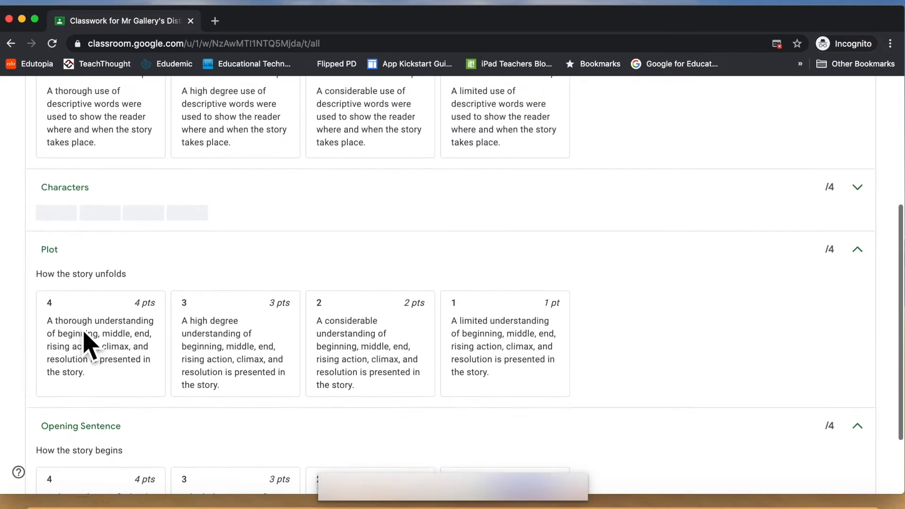
{"action": "left_click", "coordinate": [857, 190]}
{"action": "scroll", "coordinate": [111, 220], "scroll_direction": "down", "scroll_amount": 2}
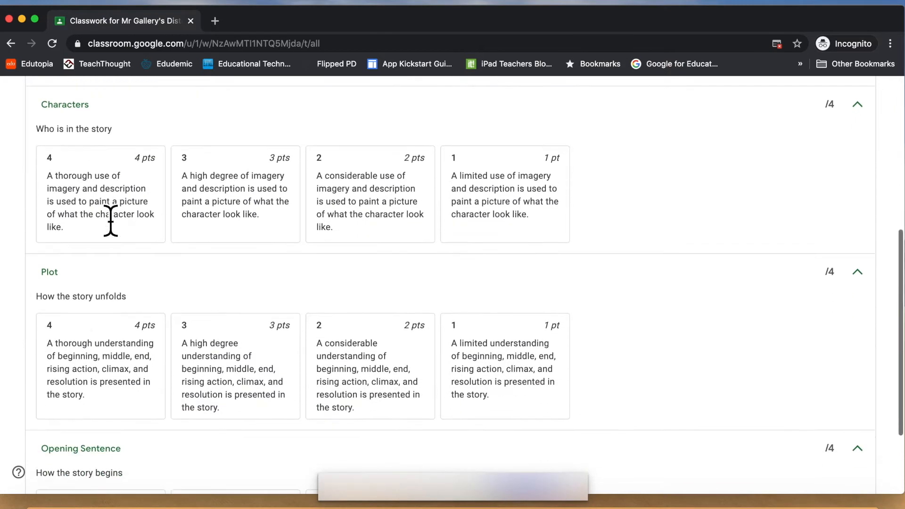
{"action": "scroll", "coordinate": [91, 339], "scroll_direction": "down", "scroll_amount": 2}
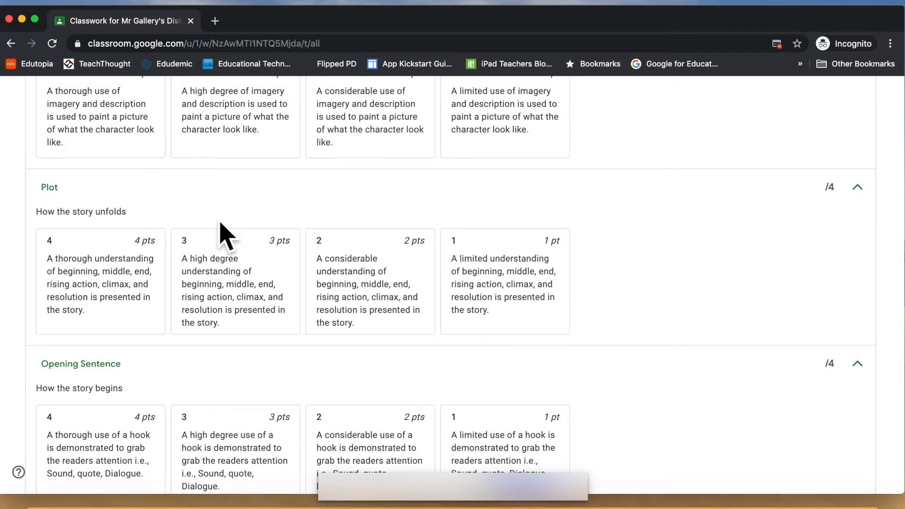
{"action": "scroll", "coordinate": [222, 231], "scroll_direction": "up", "scroll_amount": 2}
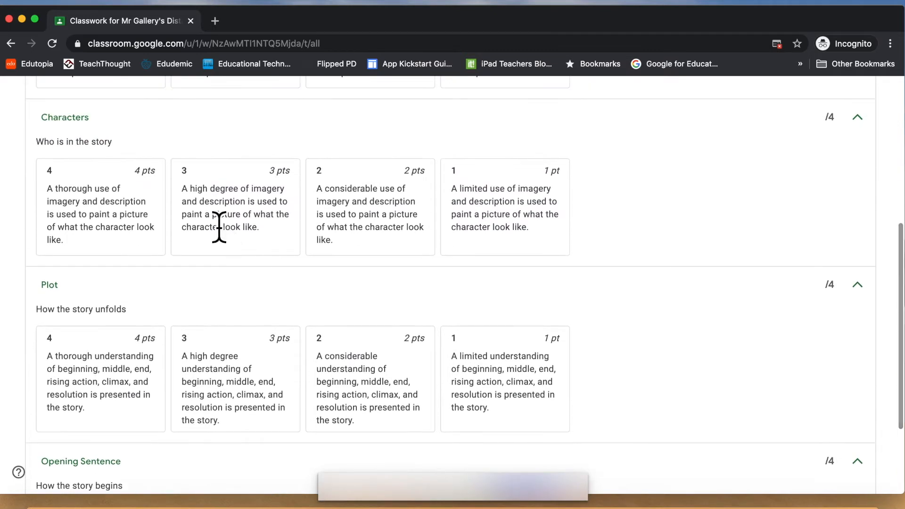
{"action": "scroll", "coordinate": [219, 229], "scroll_direction": "up", "scroll_amount": 3}
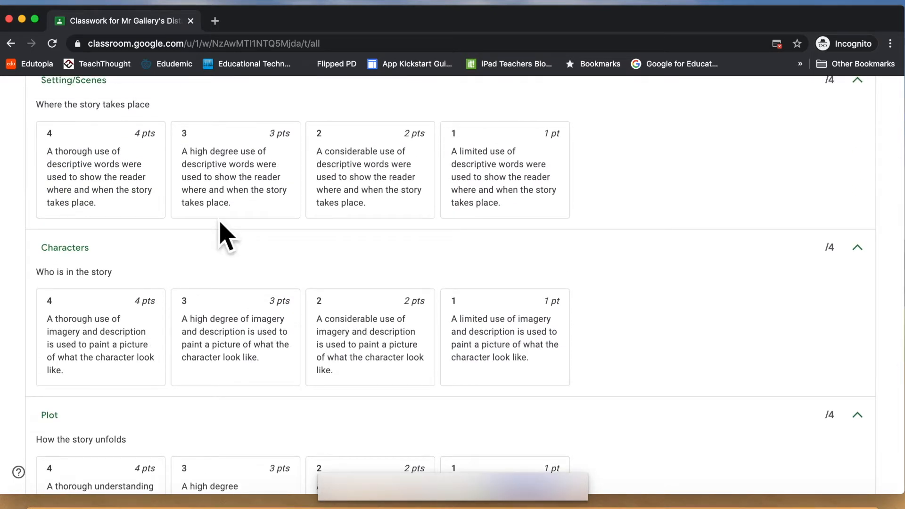
{"action": "scroll", "coordinate": [224, 236], "scroll_direction": "down", "scroll_amount": 5}
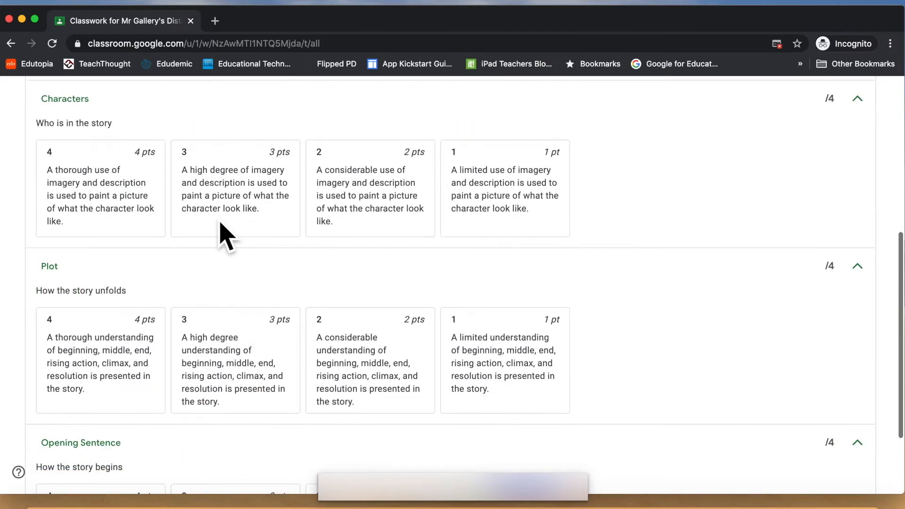
{"action": "scroll", "coordinate": [204, 255], "scroll_direction": "down", "scroll_amount": 1}
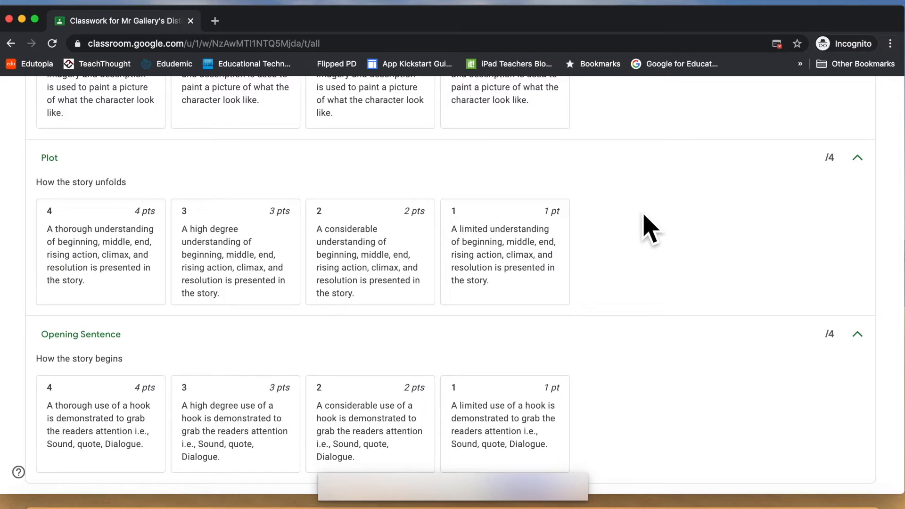
Step: Review the points of each rubric criterion and the rubric's total, and close the rubric
{"action": "scroll", "coordinate": [648, 229], "scroll_direction": "up", "scroll_amount": 5}
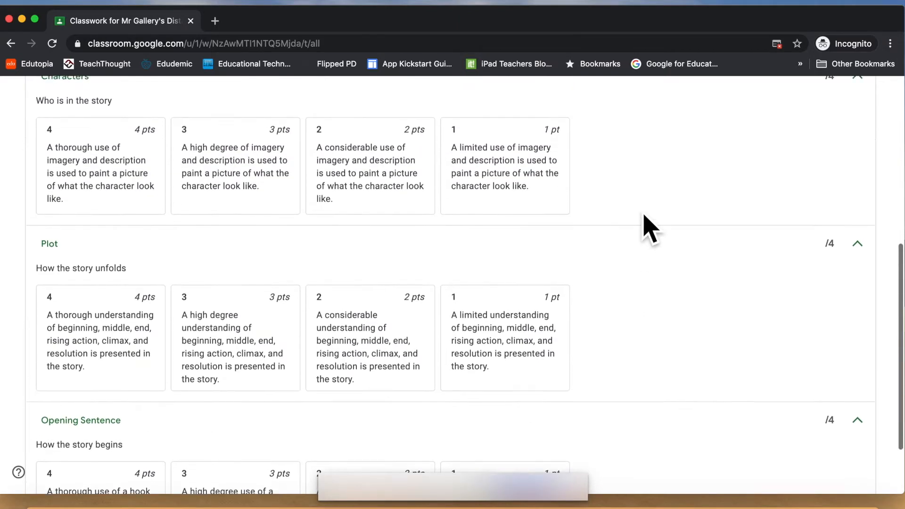
{"action": "scroll", "coordinate": [647, 228], "scroll_direction": "up", "scroll_amount": 2}
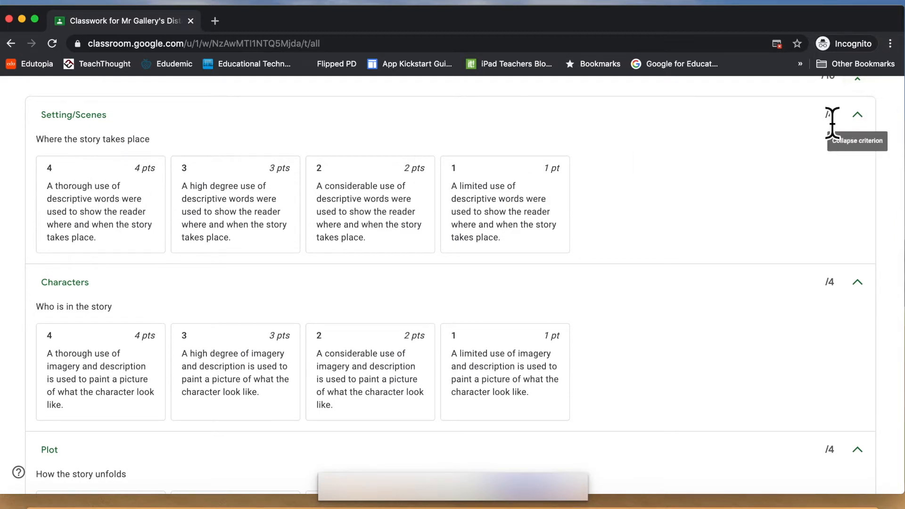
{"action": "scroll", "coordinate": [831, 123], "scroll_direction": "up", "scroll_amount": 1}
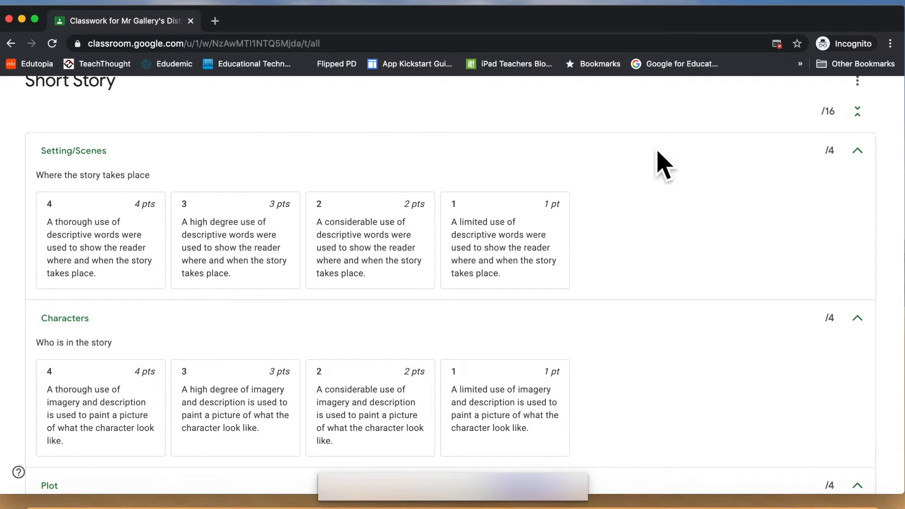
{"action": "scroll", "coordinate": [586, 208], "scroll_direction": "down", "scroll_amount": 5}
{"action": "scroll", "coordinate": [586, 208], "scroll_direction": "down", "scroll_amount": 5}
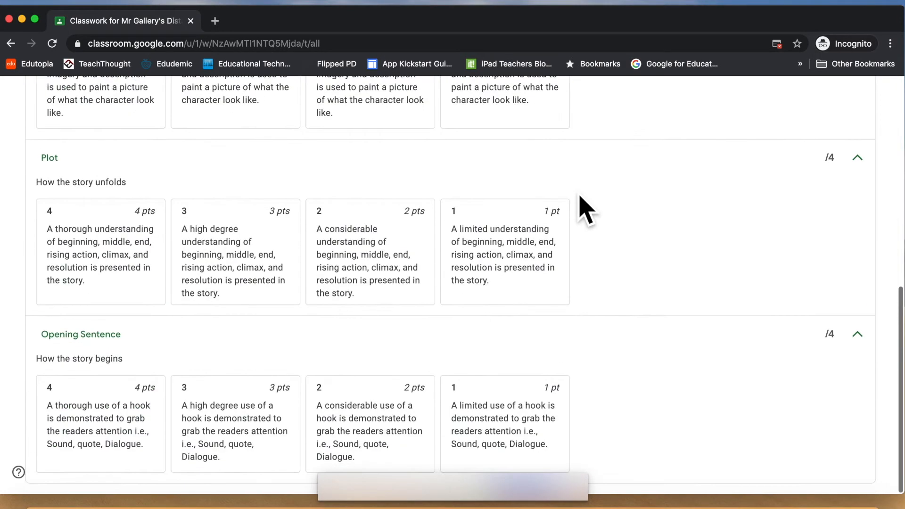
{"action": "scroll", "coordinate": [586, 207], "scroll_direction": "up", "scroll_amount": 10}
{"action": "scroll", "coordinate": [586, 208], "scroll_direction": "down", "scroll_amount": 5}
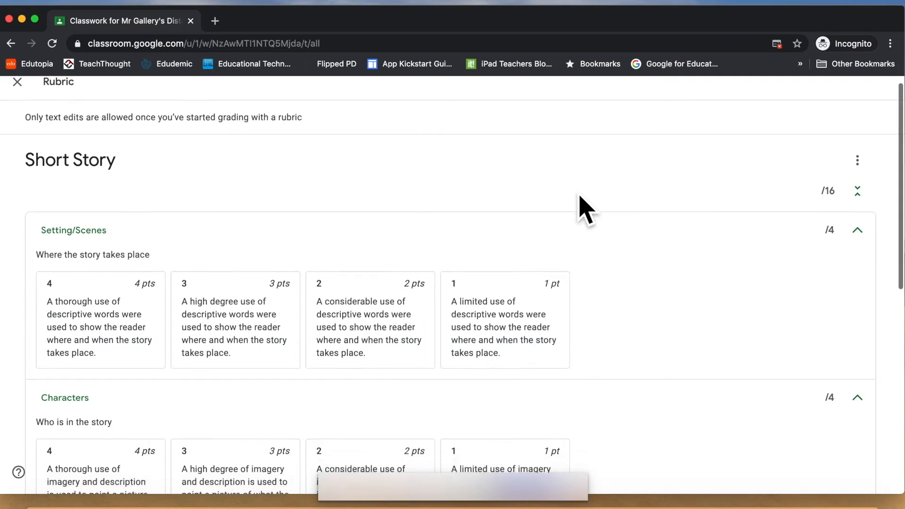
{"action": "scroll", "coordinate": [307, 271], "scroll_direction": "down", "scroll_amount": 4}
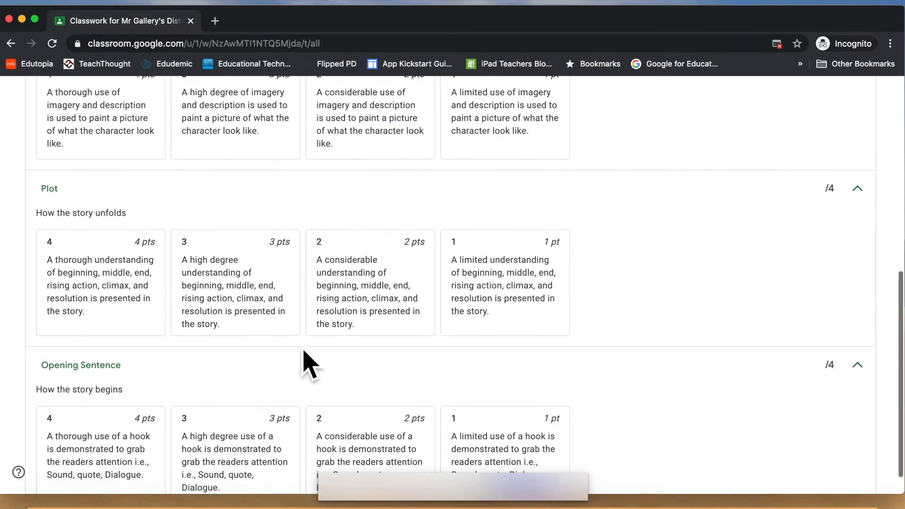
{"action": "scroll", "coordinate": [303, 354], "scroll_direction": "down", "scroll_amount": 1}
{"action": "scroll", "coordinate": [303, 354], "scroll_direction": "up", "scroll_amount": 10}
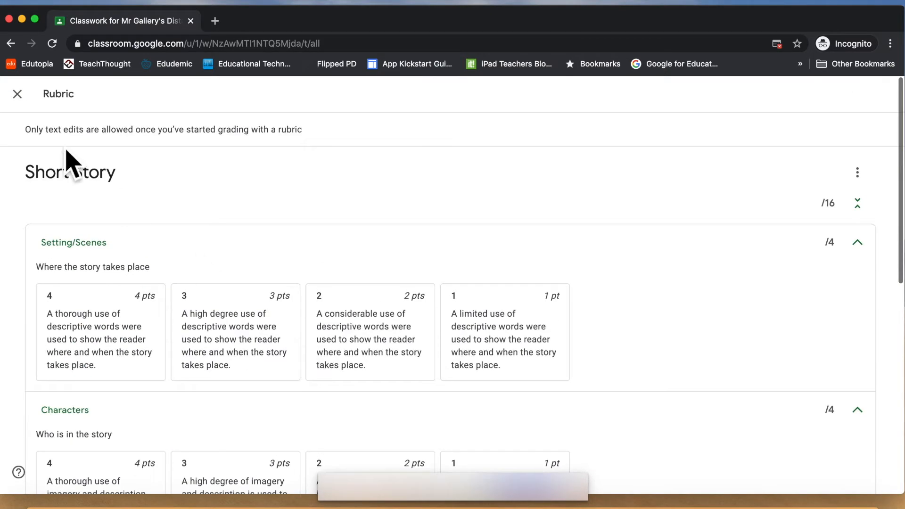
{"action": "left_click", "coordinate": [18, 85]}
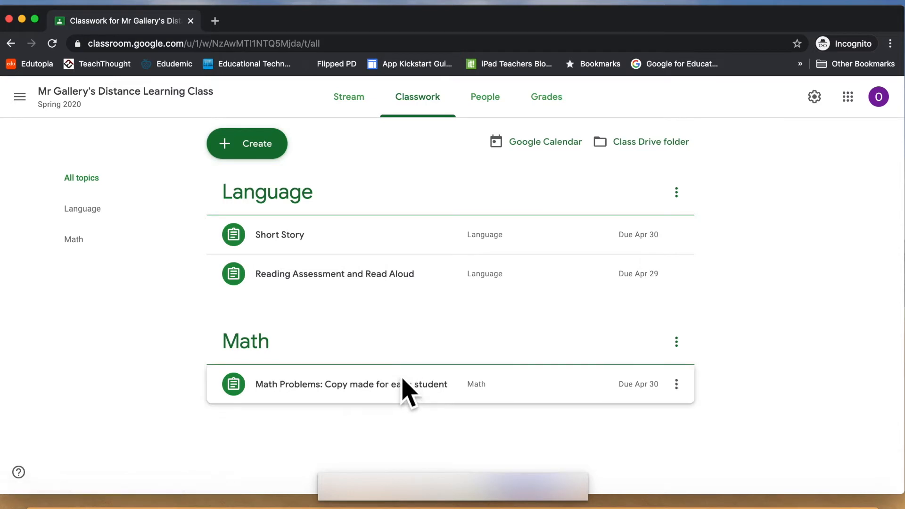
Step: Create a new assignment titled "Short Story - Test"
{"action": "left_click", "coordinate": [253, 155]}
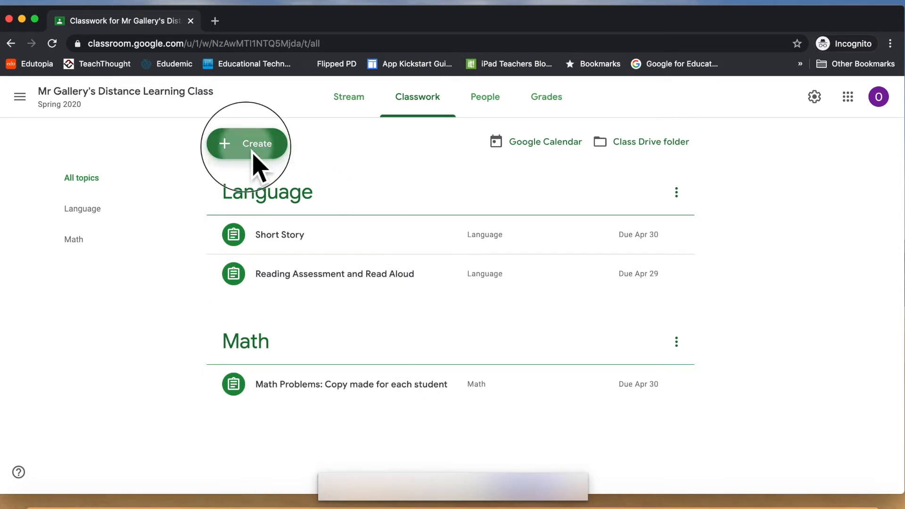
{"action": "left_click", "coordinate": [255, 181]}
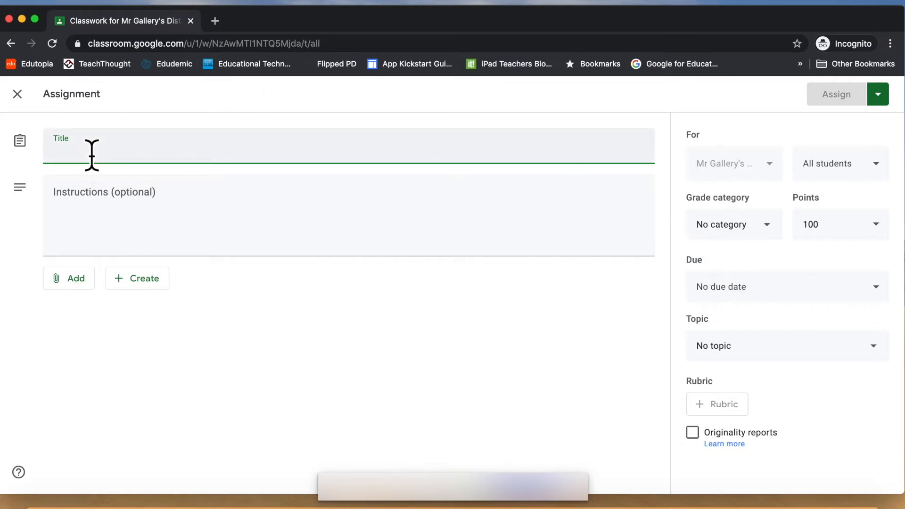
{"action": "type", "text": "Short Story - Test"}
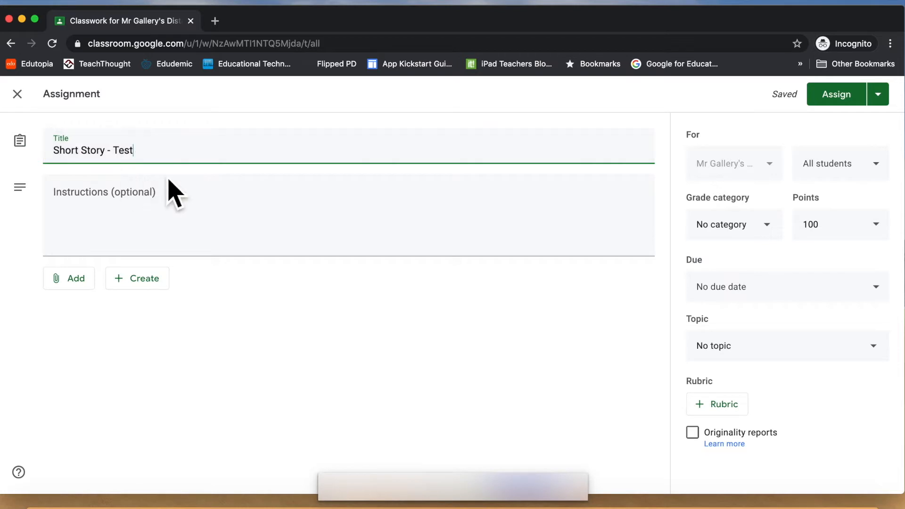
Step: Enter the instructions "Do the work." and attach a new blank Google Docs document to the assignment
{"action": "left_click", "coordinate": [132, 223]}
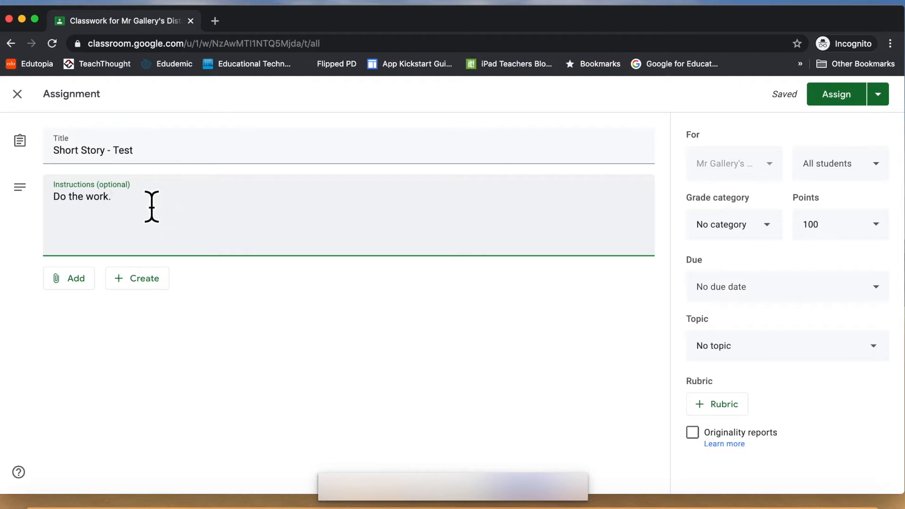
{"action": "left_click", "coordinate": [140, 284]}
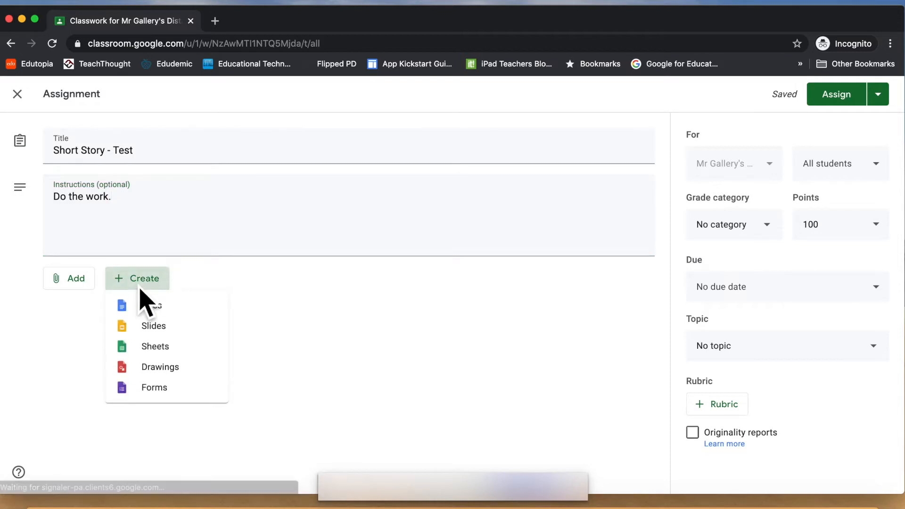
{"action": "left_click", "coordinate": [144, 311]}
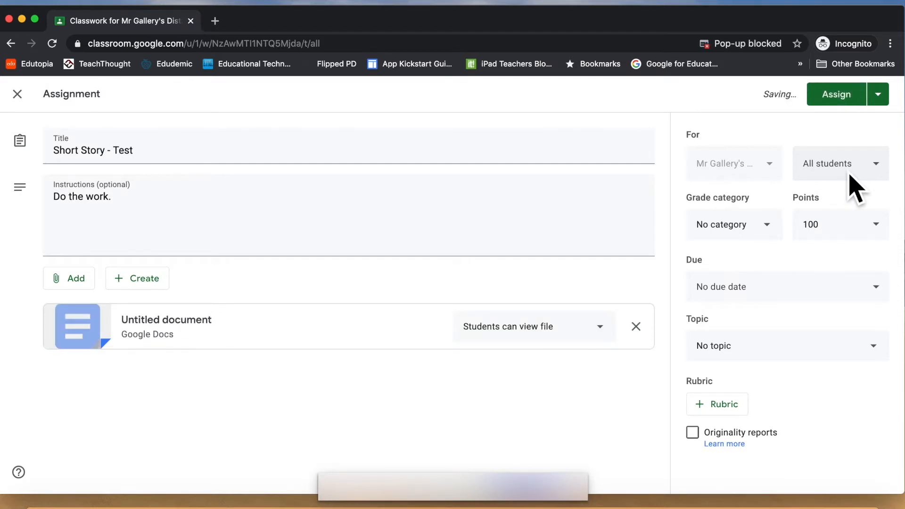
Step: Try assigning the work to only the first two test students, and restore the assignment to all students
{"action": "left_click", "coordinate": [841, 172]}
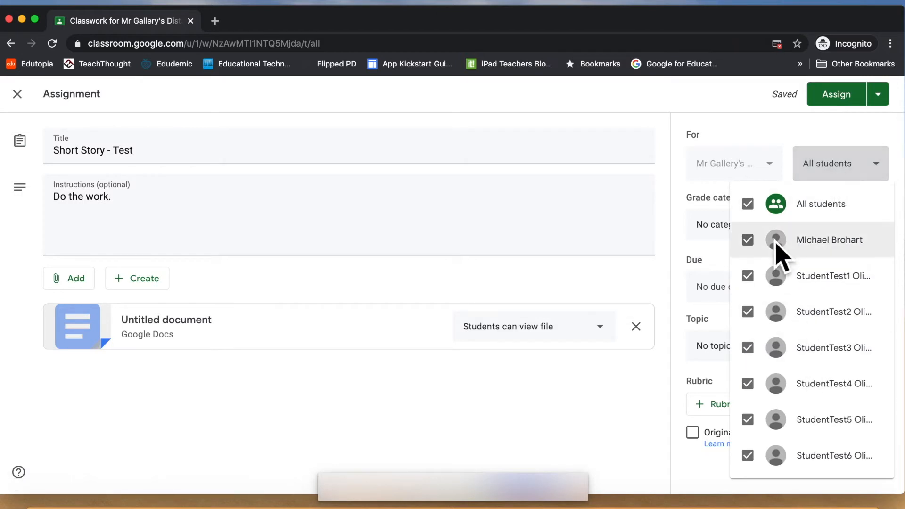
{"action": "left_click", "coordinate": [754, 211]}
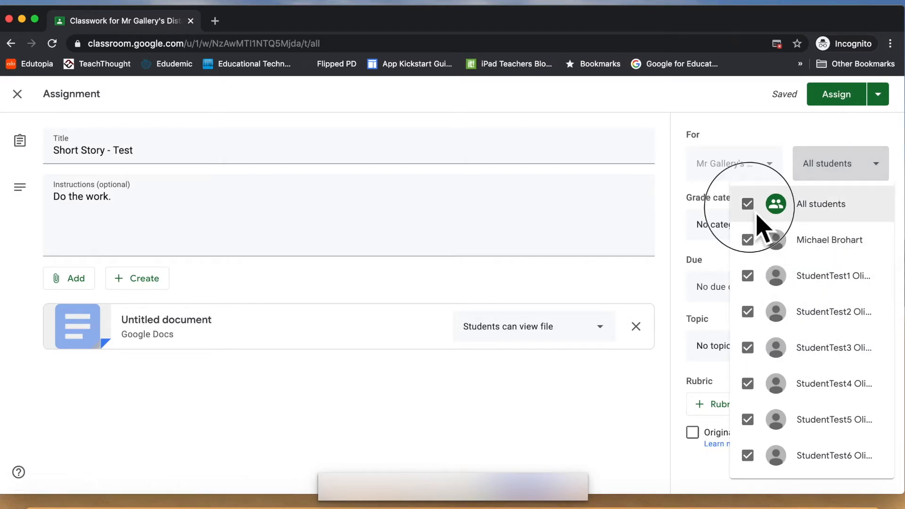
{"action": "left_click", "coordinate": [752, 279]}
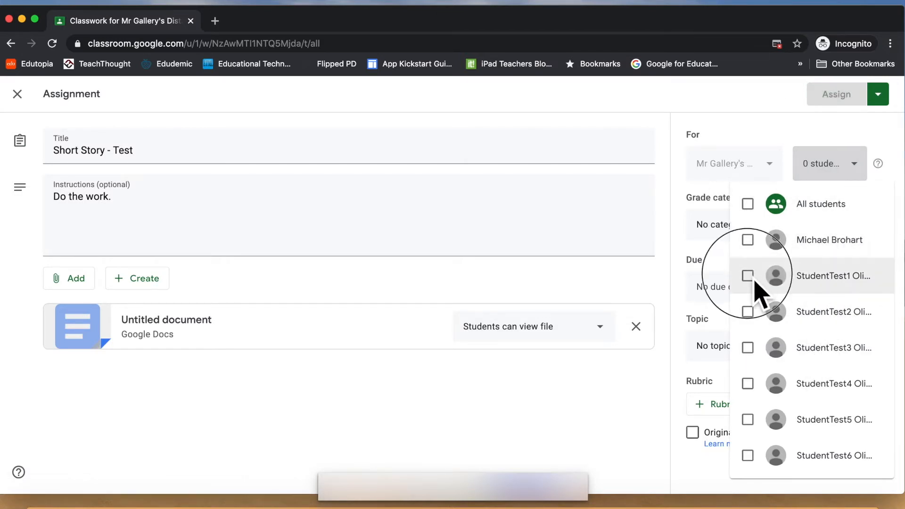
{"action": "left_click", "coordinate": [754, 319]}
{"action": "left_click", "coordinate": [756, 212]}
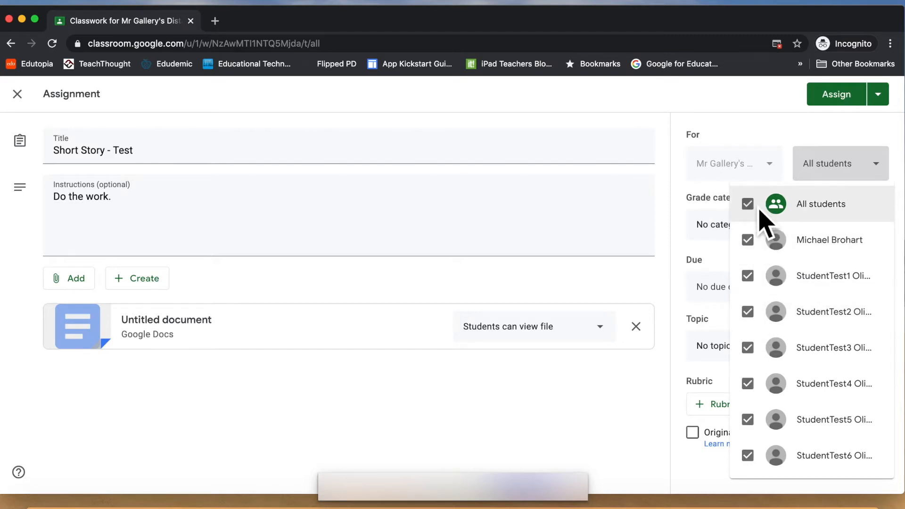
{"action": "left_click", "coordinate": [793, 147]}
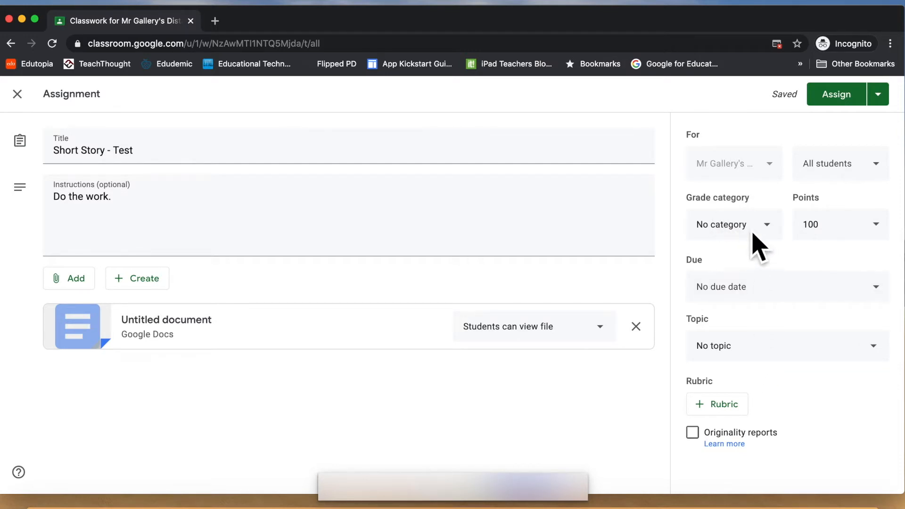
Step: Set the assignment's grade category and topic to Language and its due date to Apr 29, 2020
{"action": "left_click", "coordinate": [717, 235]}
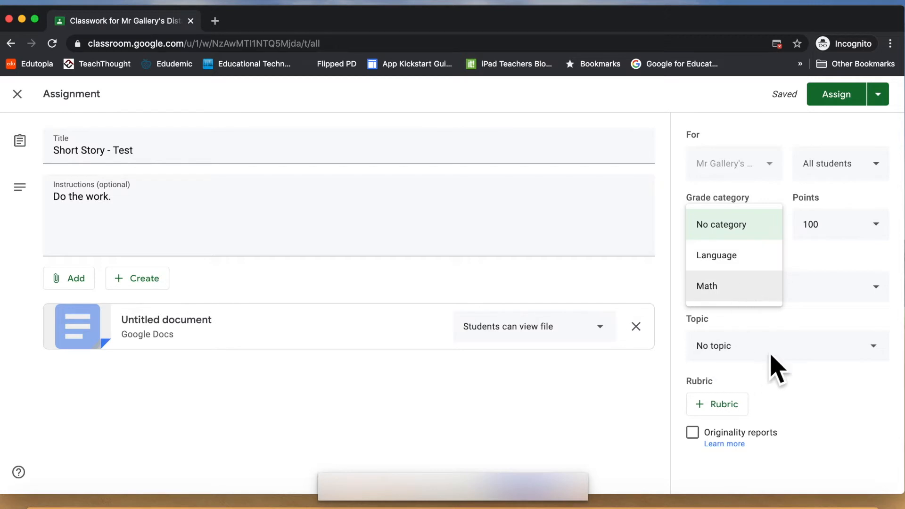
{"action": "left_click", "coordinate": [726, 263]}
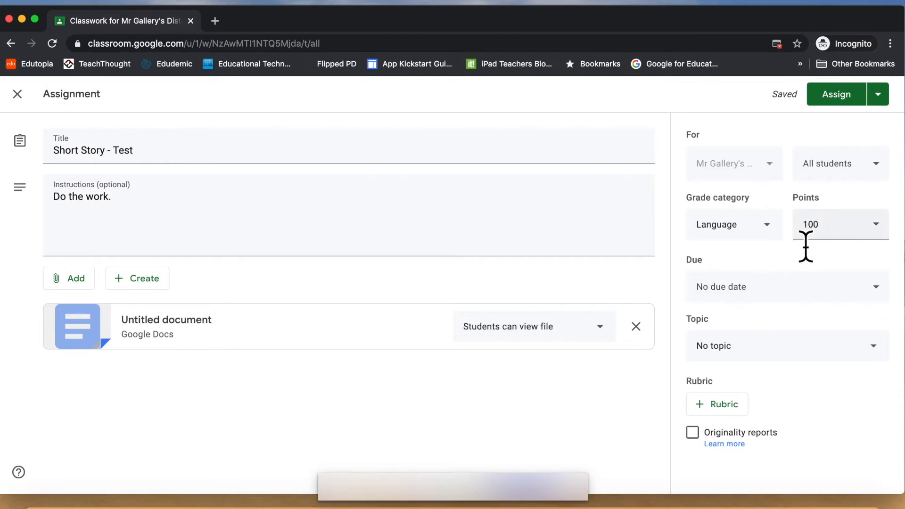
{"action": "left_click", "coordinate": [737, 289]}
{"action": "left_click", "coordinate": [723, 335]}
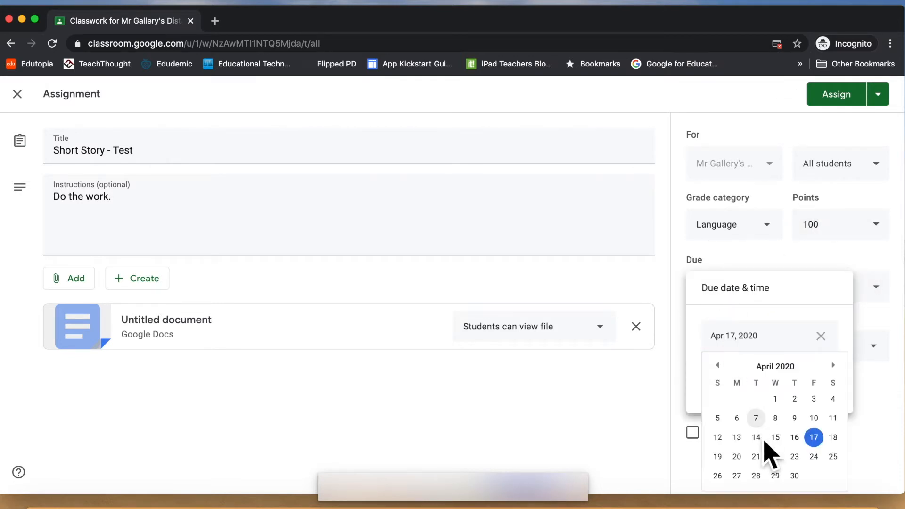
{"action": "left_click", "coordinate": [776, 476]}
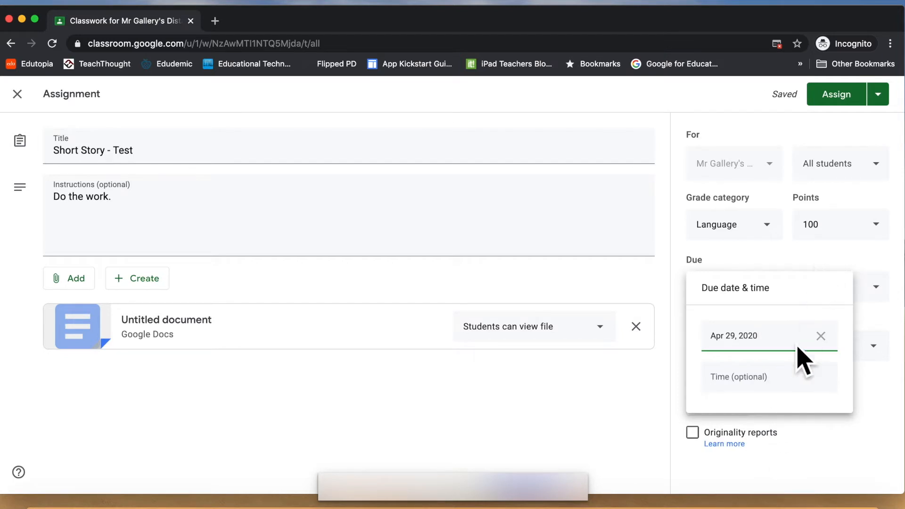
{"action": "left_click", "coordinate": [807, 268]}
{"action": "left_click", "coordinate": [767, 352]}
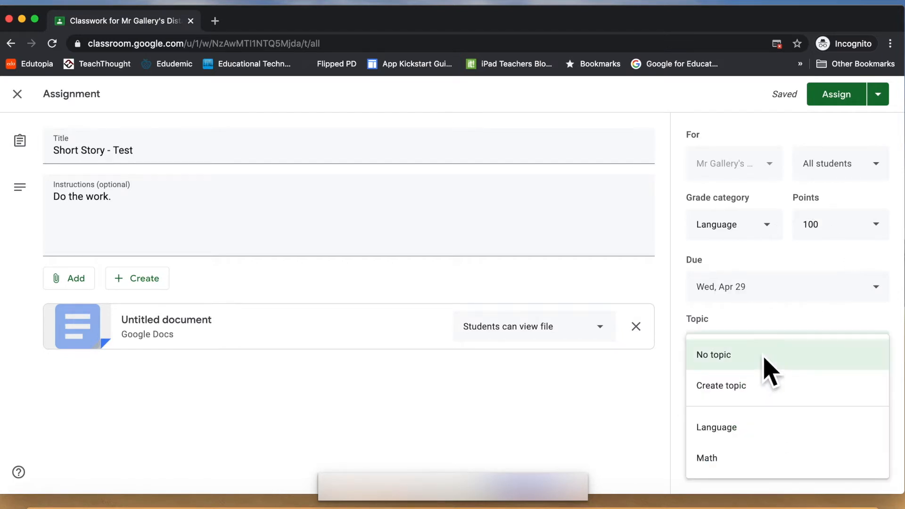
{"action": "left_click", "coordinate": [742, 445]}
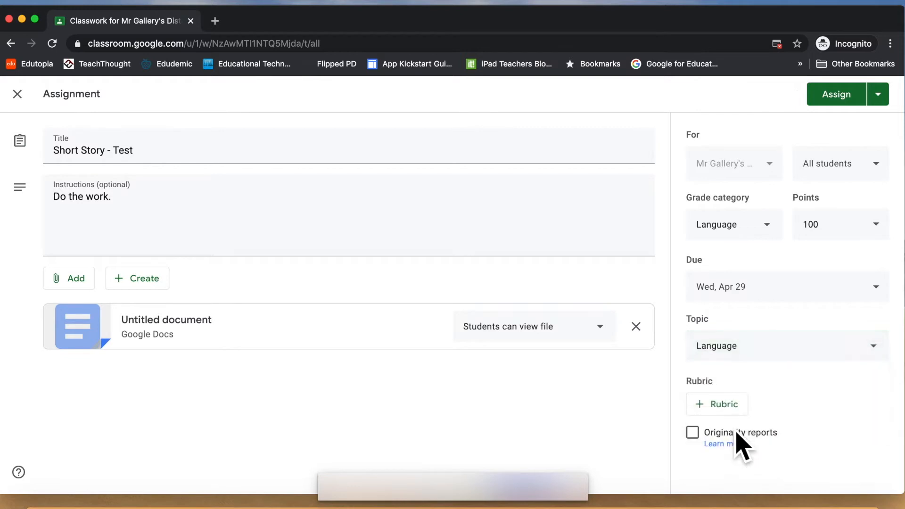
Step: Open the attached untitled Google Docs document and rename it "Short Story - test"
{"action": "left_click", "coordinate": [203, 330]}
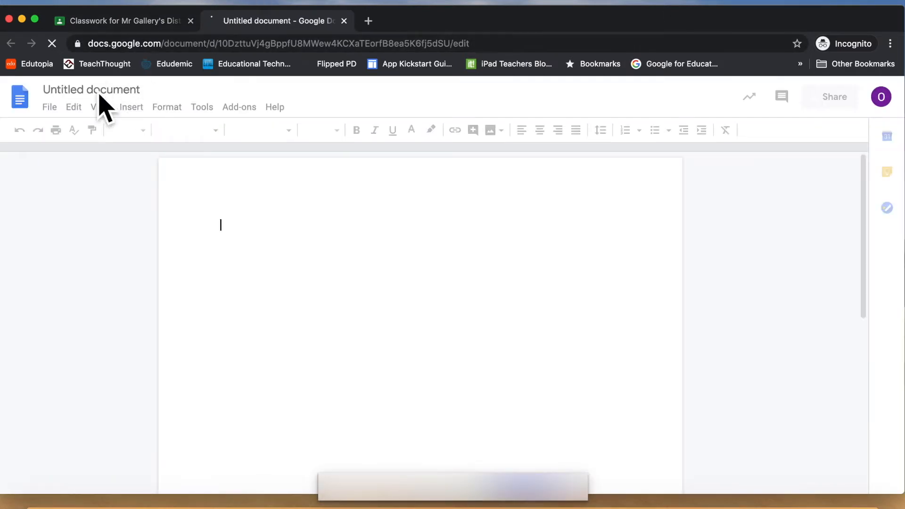
{"action": "left_click", "coordinate": [121, 92]}
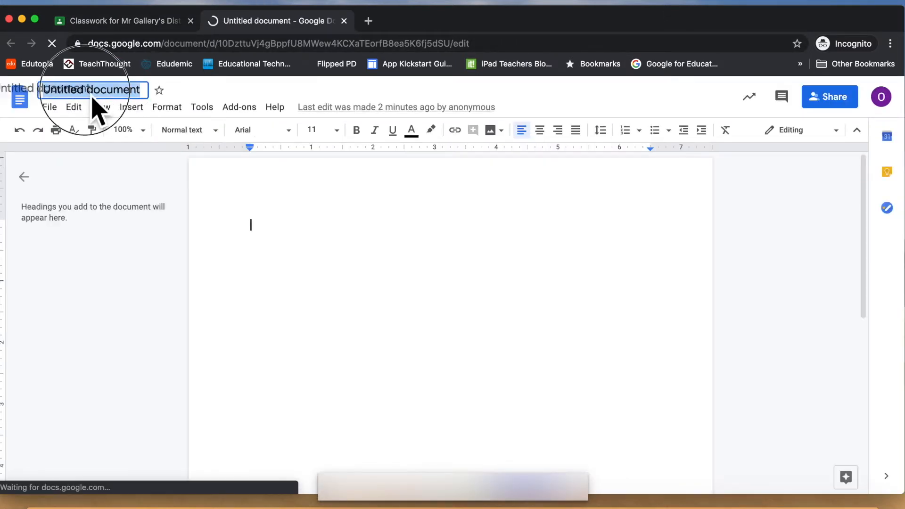
{"action": "type", "text": "Sh"}
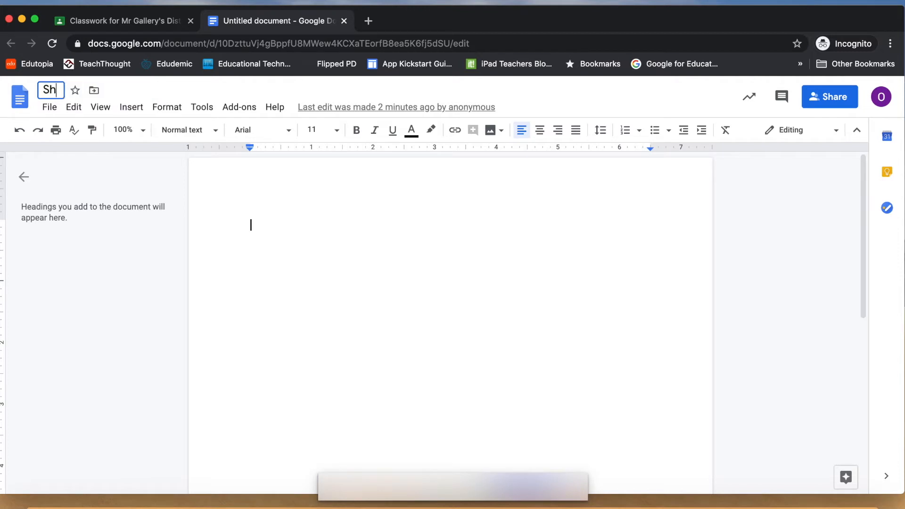
{"action": "type", "text": "ort Story"}
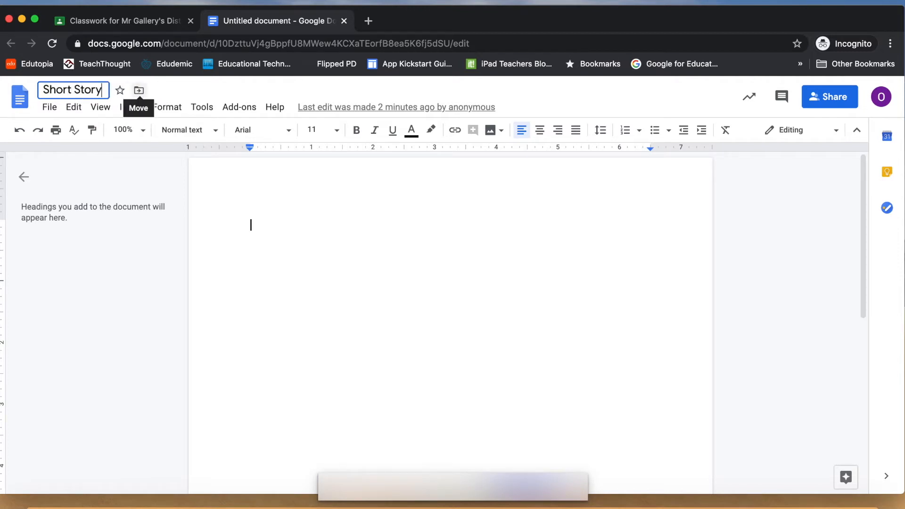
{"action": "type", "text": " - test"}
Step: Write "This would be the details of the assignment." in the document body, and close the document to return to the assignment
{"action": "double_click", "coordinate": [281, 242]}
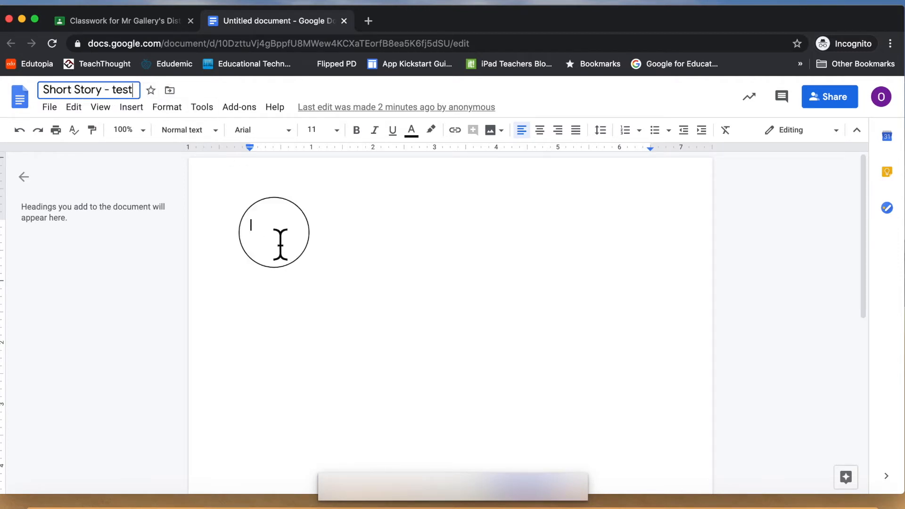
{"action": "type", "text": "Thi"}
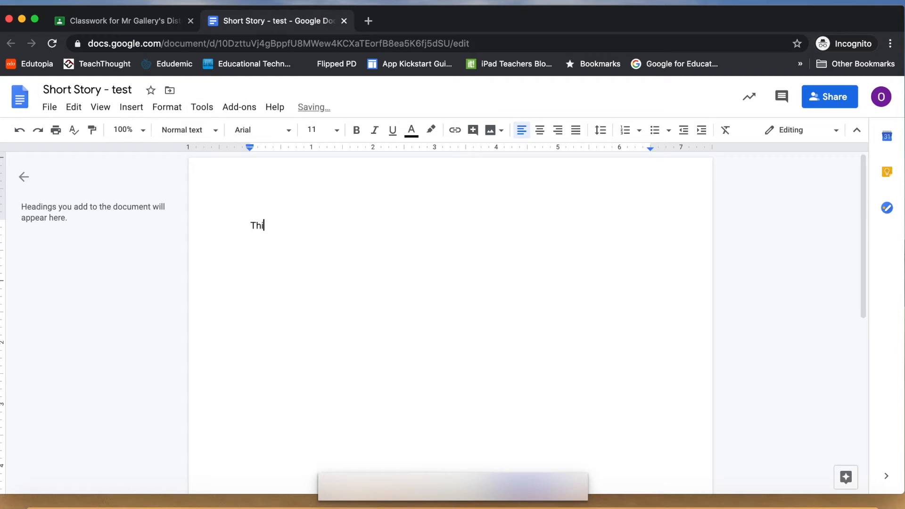
{"action": "type", "text": "s would be the details of the assignment."}
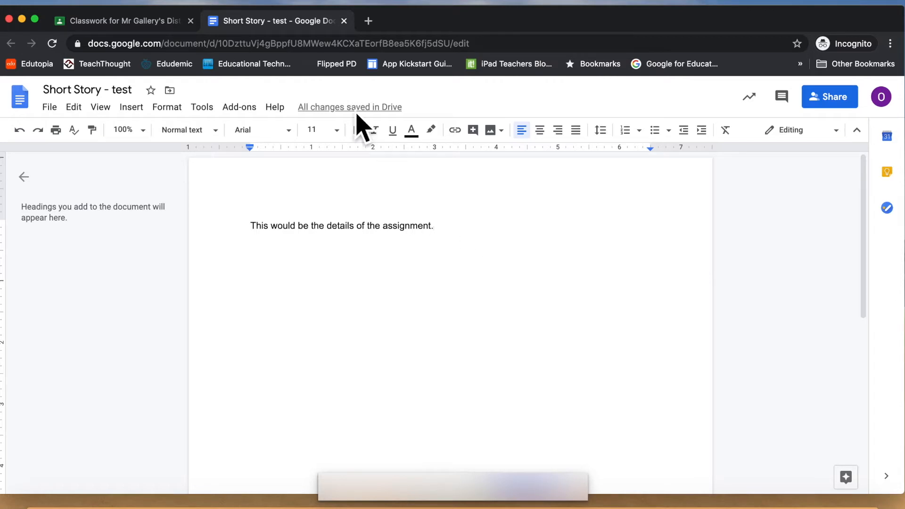
{"action": "left_click", "coordinate": [345, 21]}
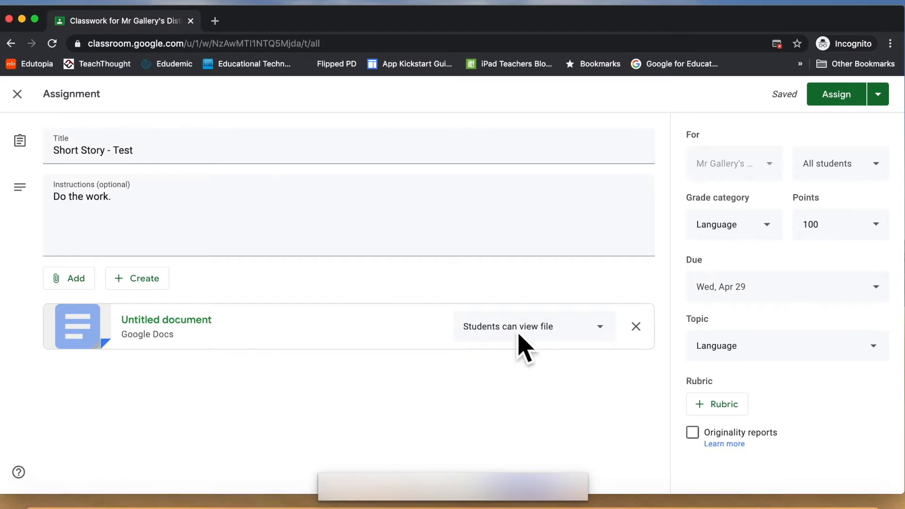
Step: Keep the attachment's permission as "Students can view file" and add "Please create your own doc, and attach it." to the instructions
{"action": "left_click", "coordinate": [547, 337]}
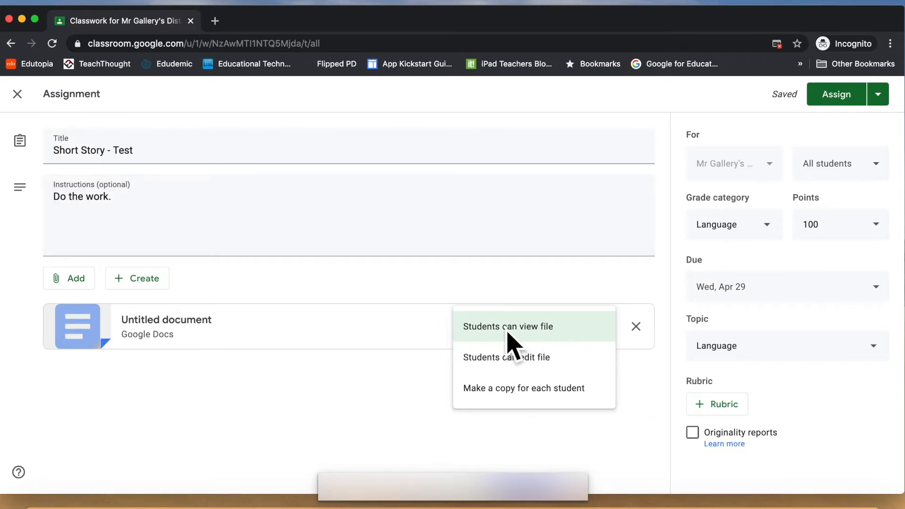
{"action": "left_click", "coordinate": [539, 333]}
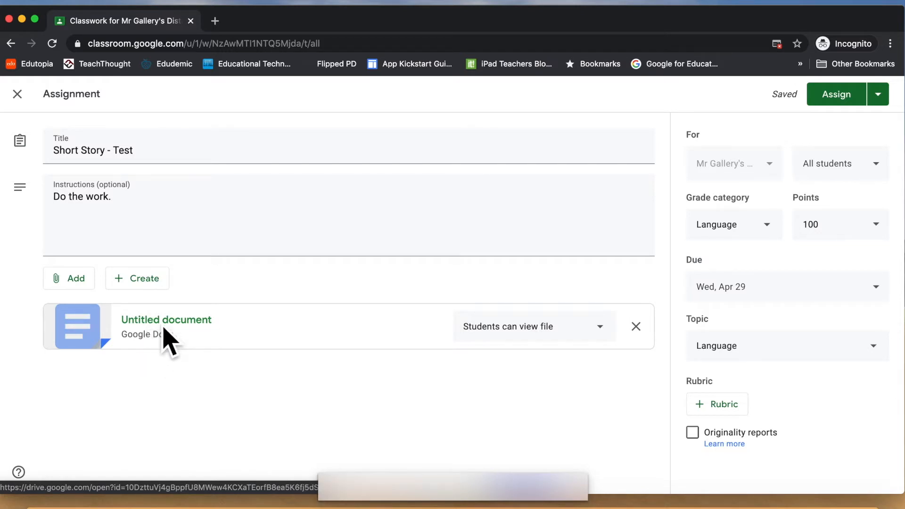
{"action": "left_click", "coordinate": [142, 215]}
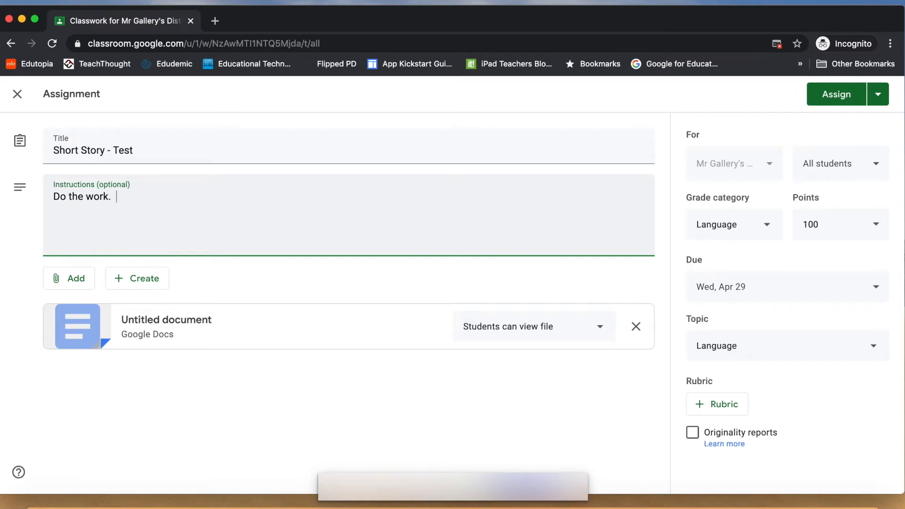
{"action": "type", "text": "Please create your own doc"}
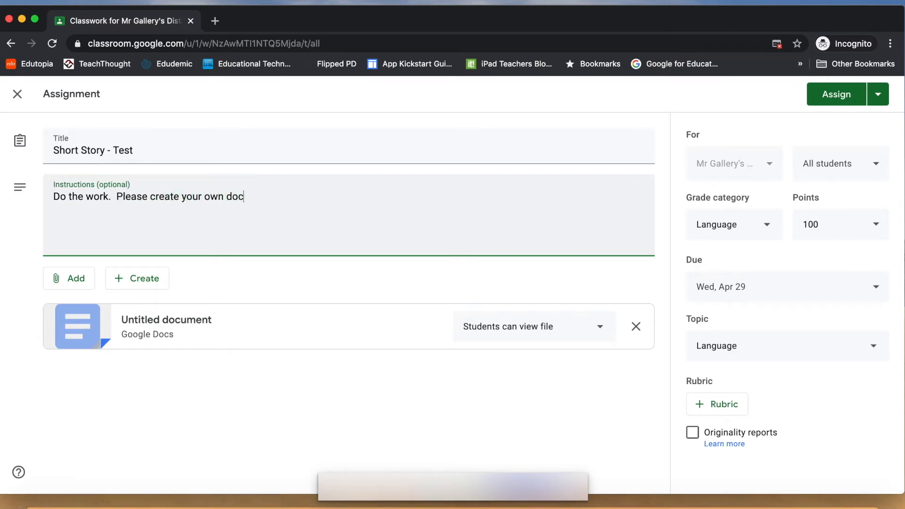
{"action": "type", "text": ", and attach it."}
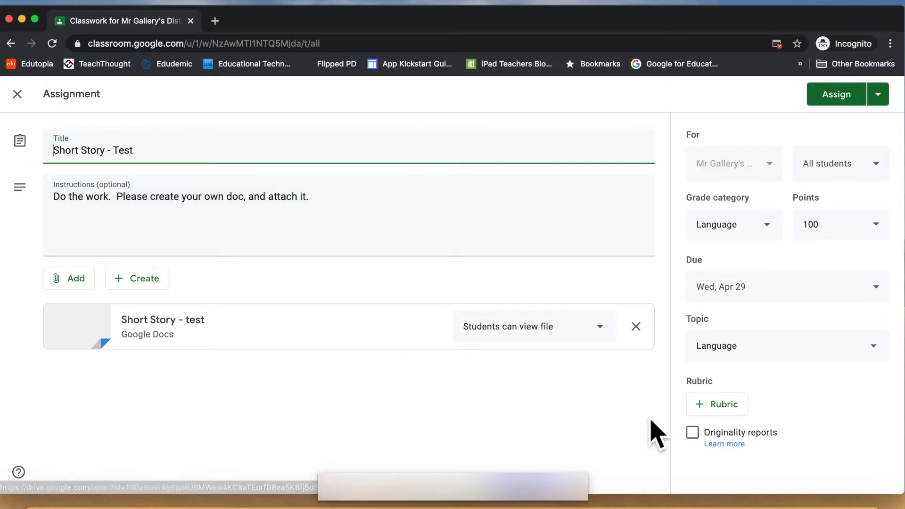
{"action": "left_click", "coordinate": [735, 412]}
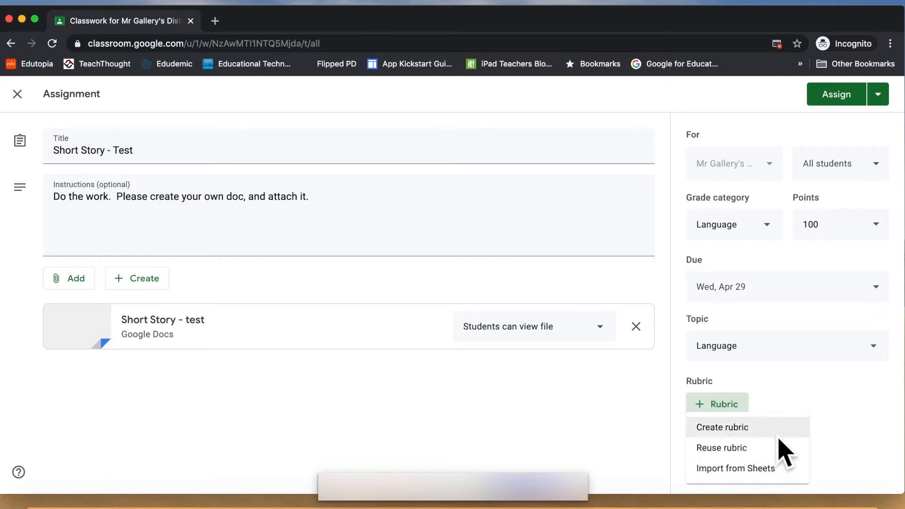
{"action": "left_click", "coordinate": [727, 454]}
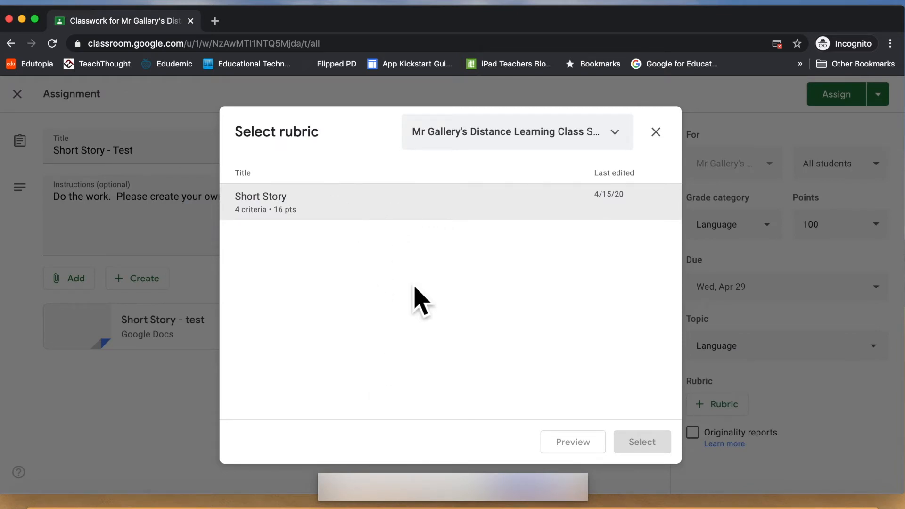
{"action": "left_click", "coordinate": [363, 204]}
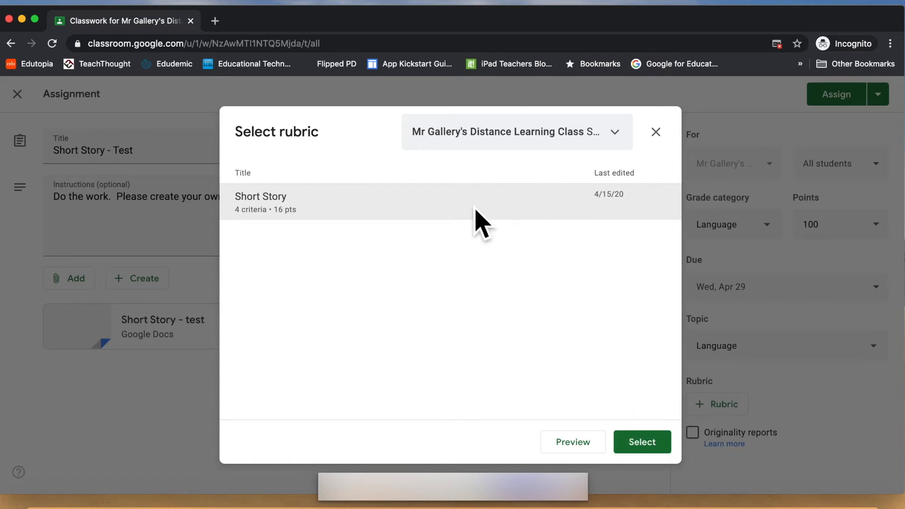
{"action": "left_click", "coordinate": [656, 132]}
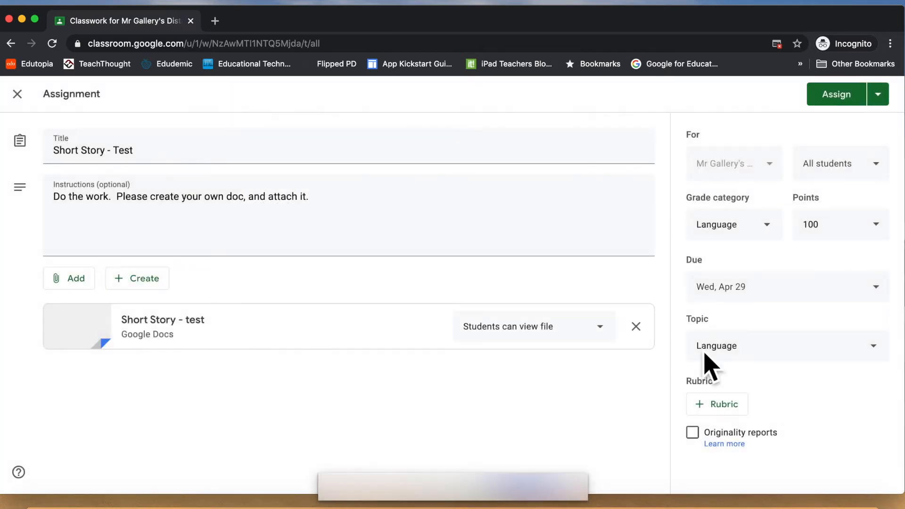
Step: Create a new rubric for the assignment and turn off its scoring
{"action": "left_click", "coordinate": [707, 407]}
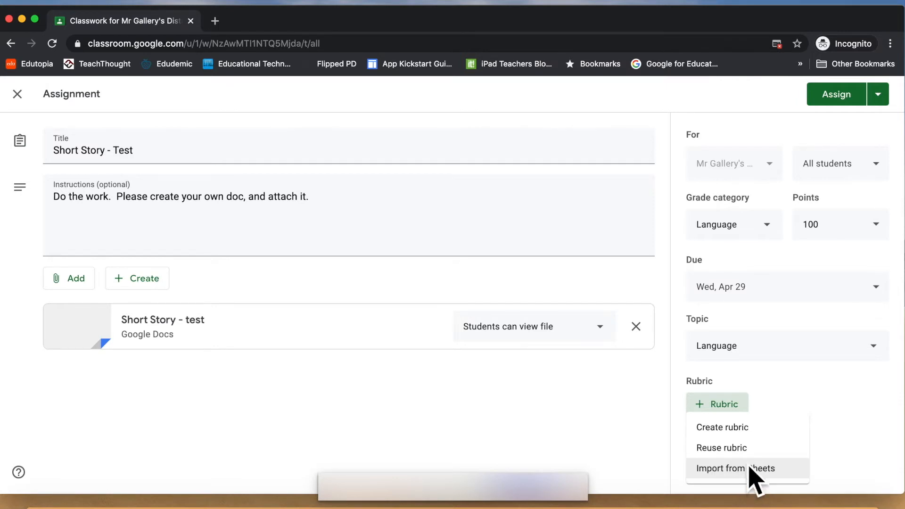
{"action": "left_click", "coordinate": [743, 432]}
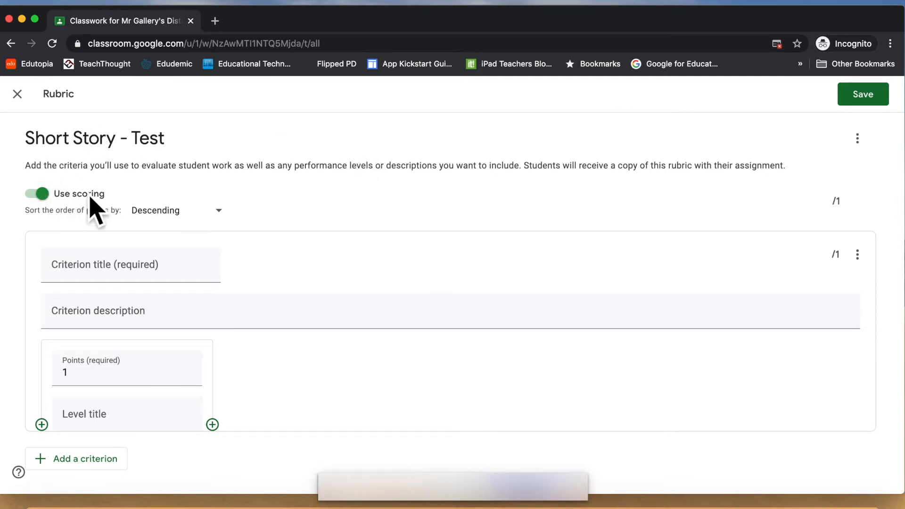
{"action": "left_click", "coordinate": [54, 198]}
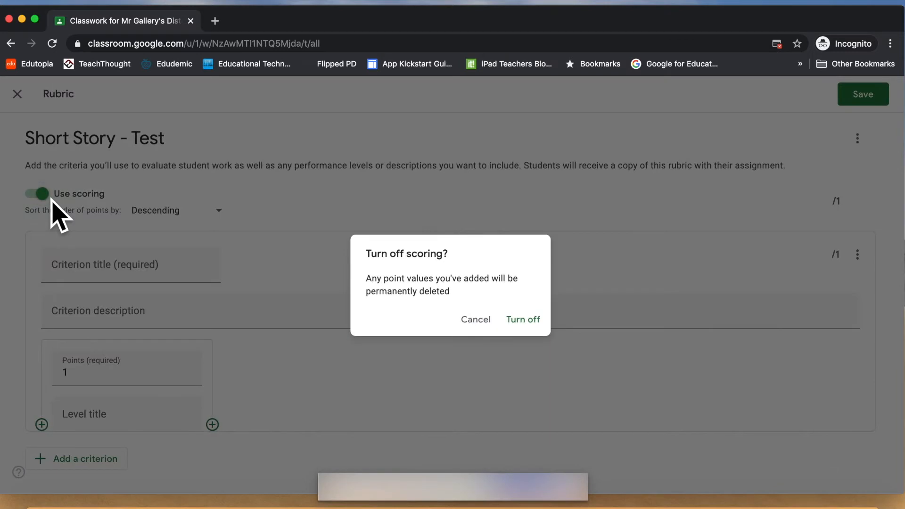
{"action": "left_click", "coordinate": [524, 321]}
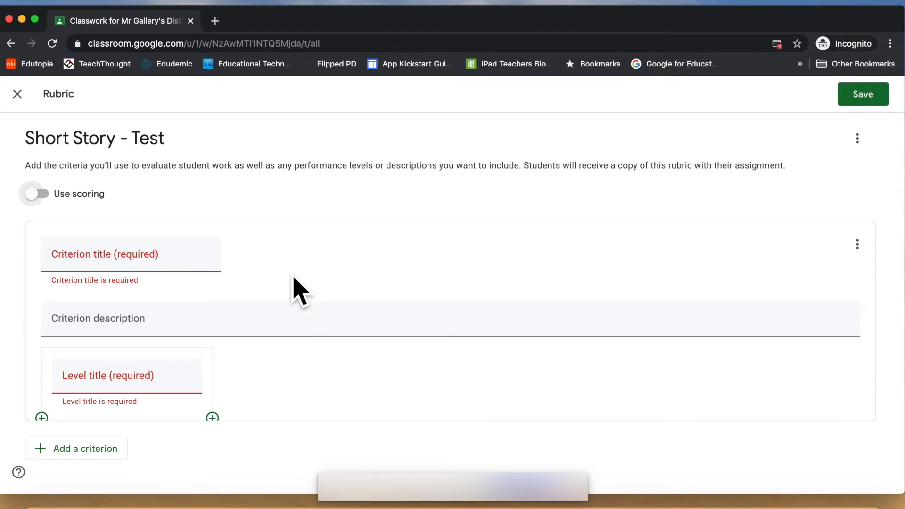
Step: Title the rubric's first criterion "Characters" and describe it as "Who is in the story"
{"action": "scroll", "coordinate": [299, 289], "scroll_direction": "down", "scroll_amount": 1}
{"action": "scroll", "coordinate": [299, 289], "scroll_direction": "up", "scroll_amount": 1}
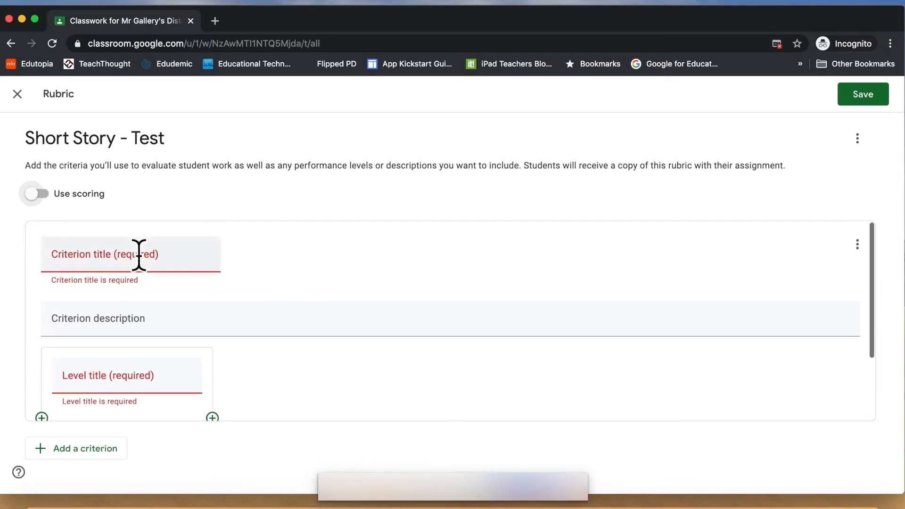
{"action": "left_click", "coordinate": [99, 264]}
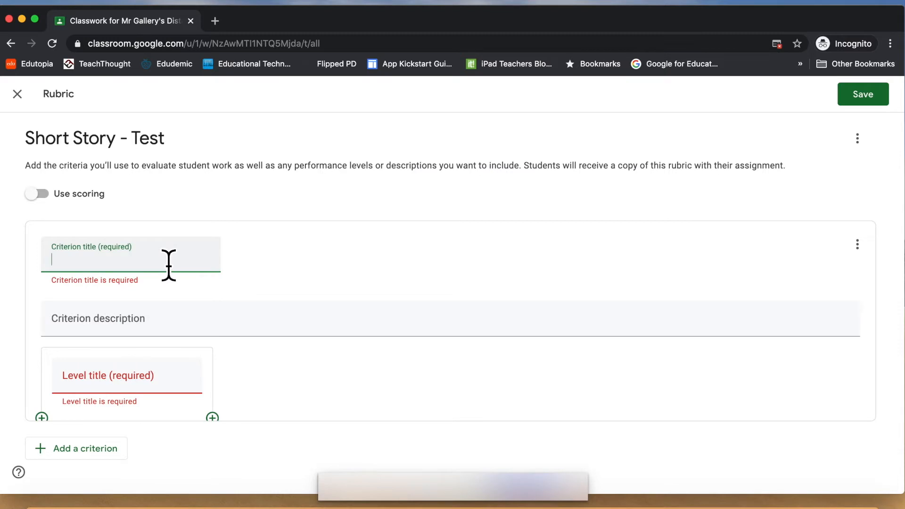
{"action": "type", "text": "Character"}
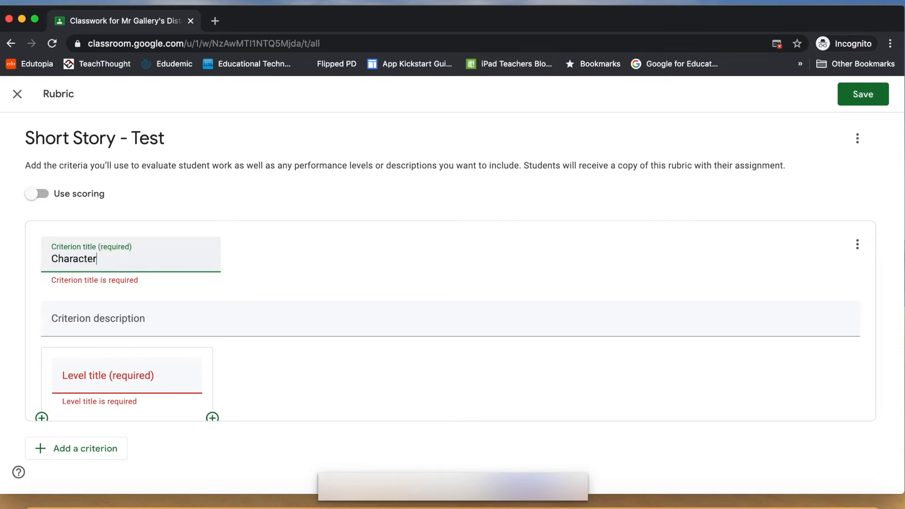
{"action": "type", "text": "s"}
{"action": "left_click", "coordinate": [121, 318]}
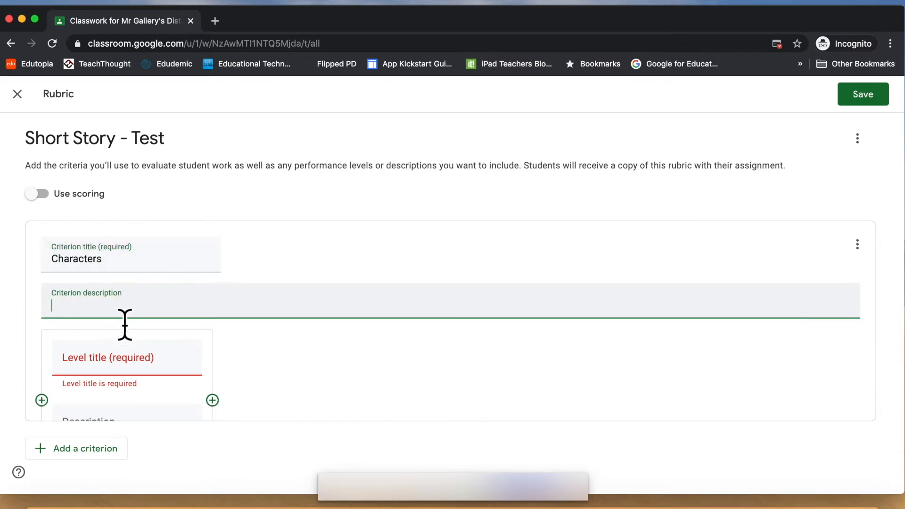
{"action": "scroll", "coordinate": [116, 311], "scroll_direction": "down", "scroll_amount": 1}
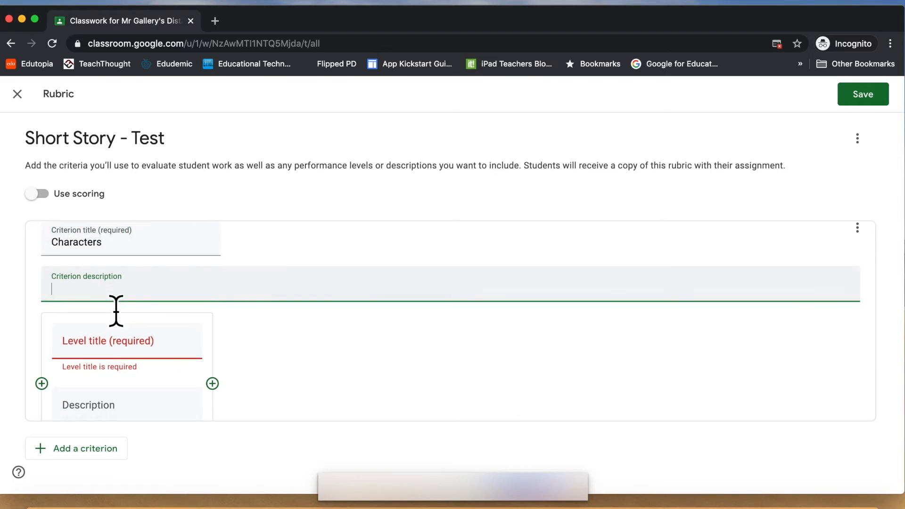
{"action": "type", "text": "Who is in the"}
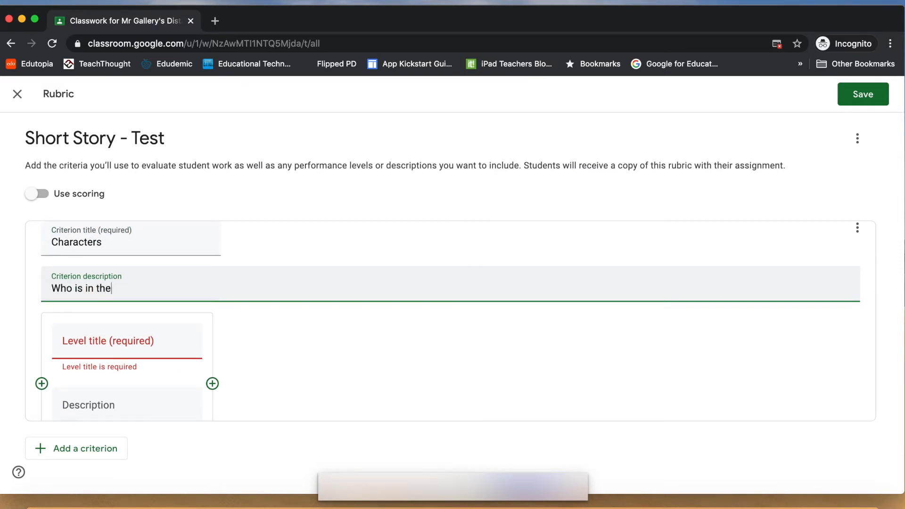
{"action": "type", "text": " story"}
Step: Title the Characters criterion's first level 4, describe it as "This is level 4 criteria.", and copy that description
{"action": "scroll", "coordinate": [137, 293], "scroll_direction": "down", "scroll_amount": 3}
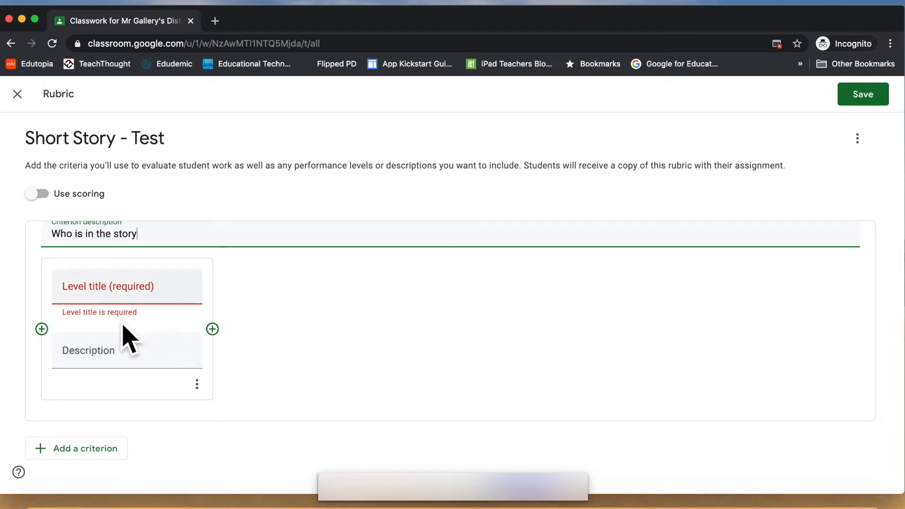
{"action": "left_click", "coordinate": [115, 287]}
{"action": "scroll", "coordinate": [121, 293], "scroll_direction": "up", "scroll_amount": 3}
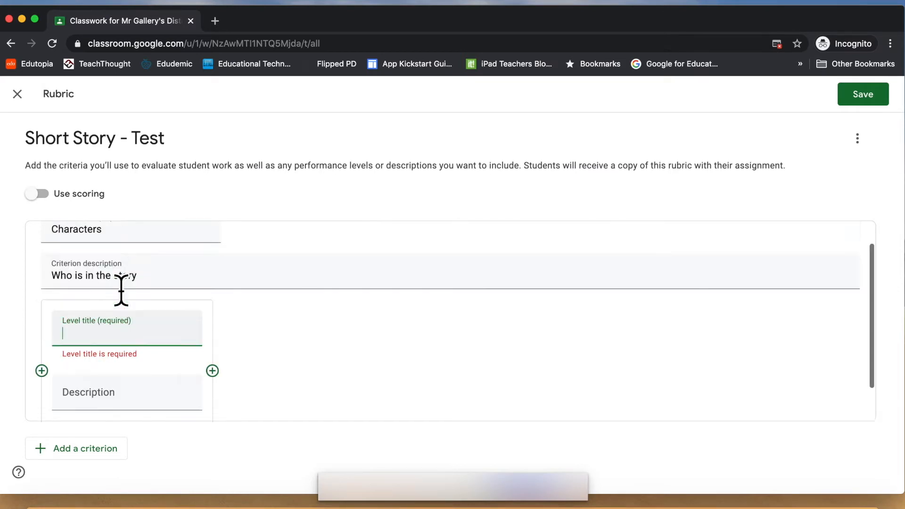
{"action": "scroll", "coordinate": [116, 299], "scroll_direction": "down", "scroll_amount": 2}
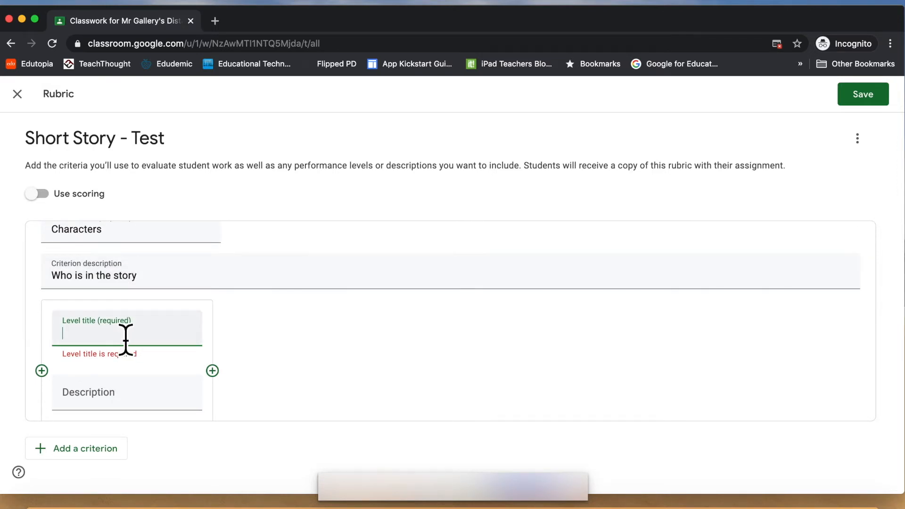
{"action": "type", "text": "4"}
{"action": "left_click", "coordinate": [121, 394]}
{"action": "type", "text": "This is"}
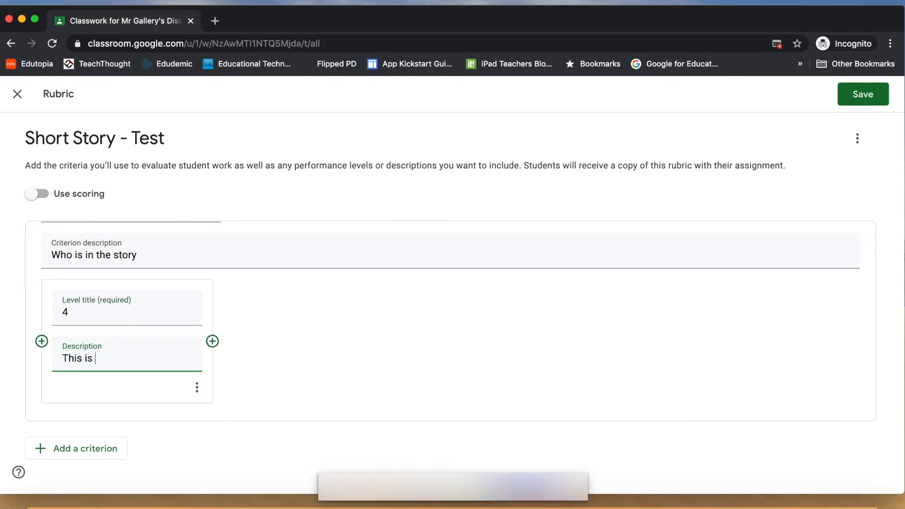
{"action": "type", "text": " level 4 criteria"}
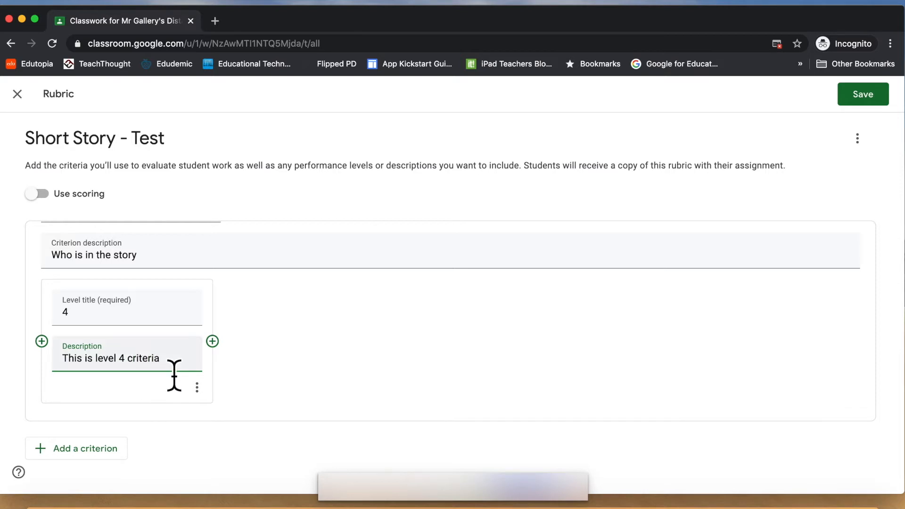
{"action": "type", "text": "."}
{"action": "left_click_drag", "start_coordinate": [176, 370], "coordinate": [63, 373]}
{"action": "key", "text": "super+c"}
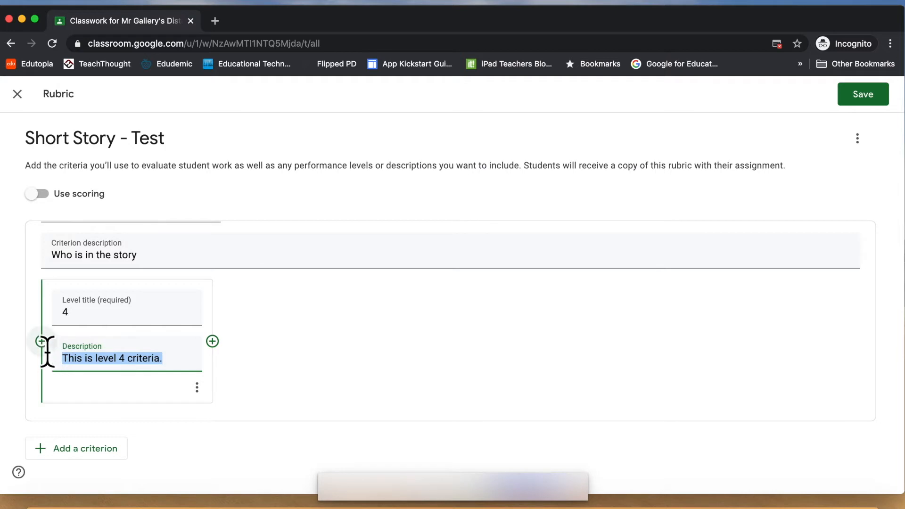
Step: Add two blank levels before level 4 of the Characters criterion and delete them both
{"action": "left_click", "coordinate": [47, 356]}
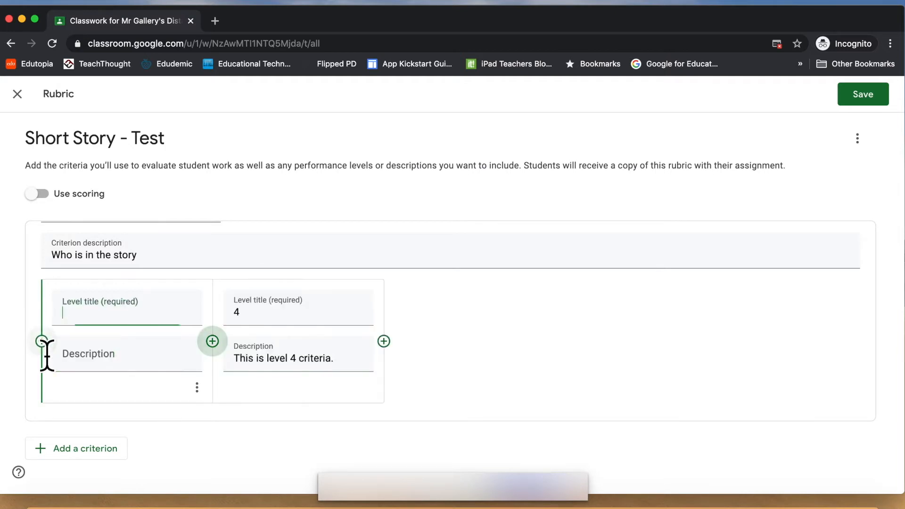
{"action": "left_click", "coordinate": [218, 355]}
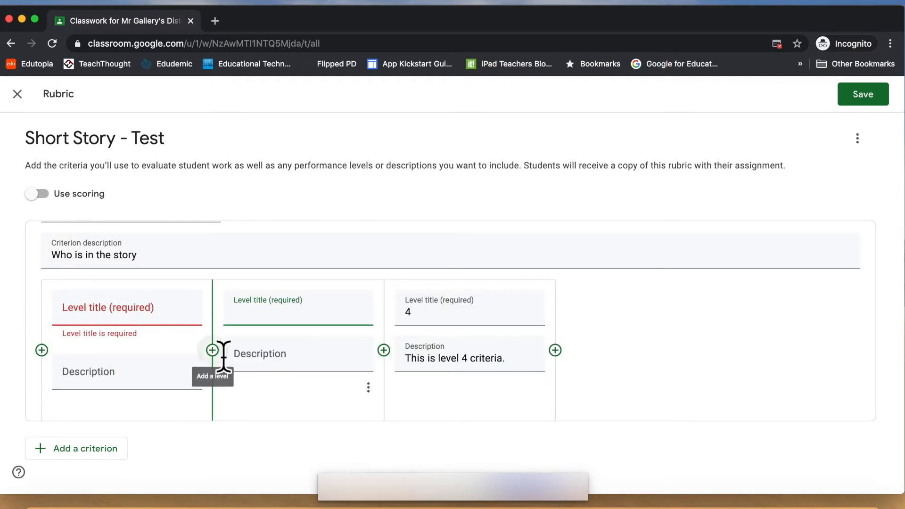
{"action": "left_click", "coordinate": [381, 397]}
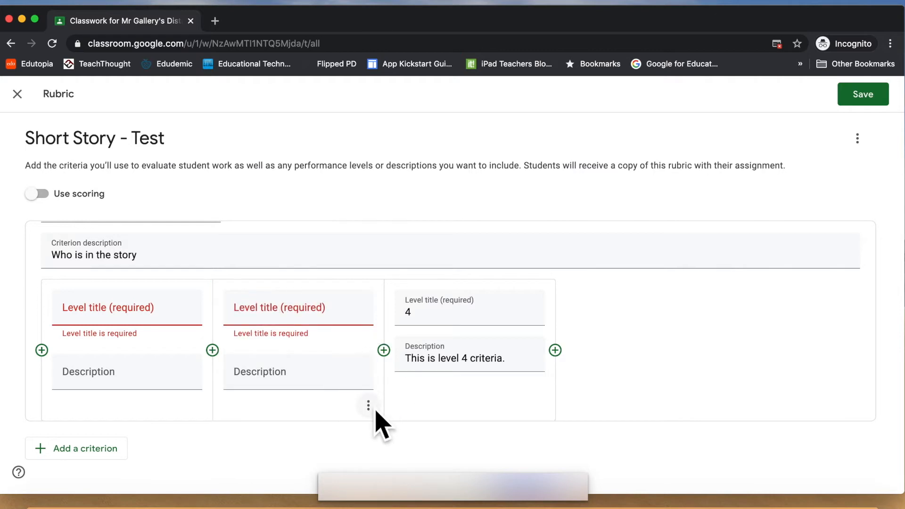
{"action": "left_click", "coordinate": [369, 407]}
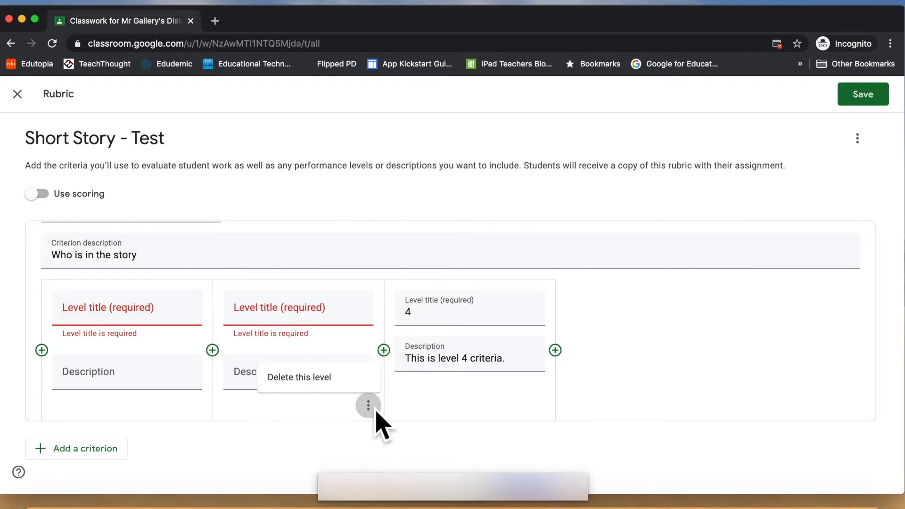
{"action": "left_click", "coordinate": [323, 379]}
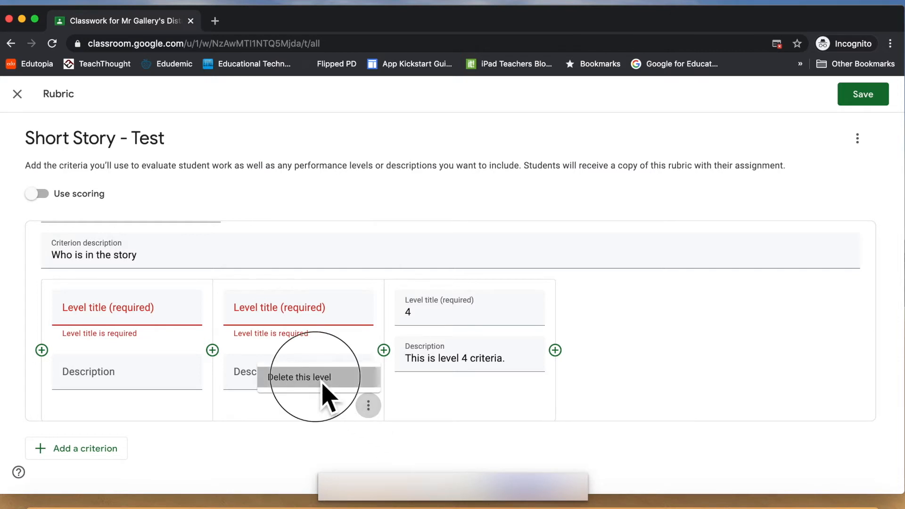
{"action": "left_click", "coordinate": [197, 407]}
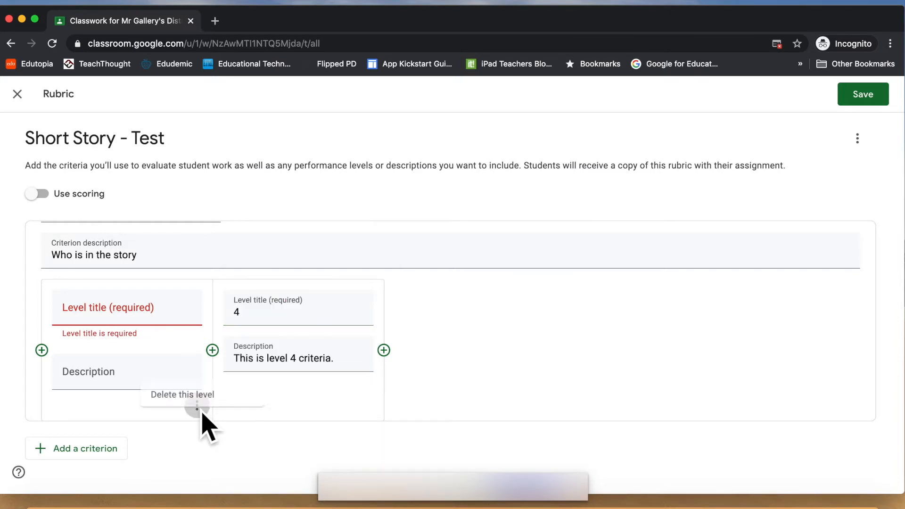
{"action": "left_click", "coordinate": [162, 383]}
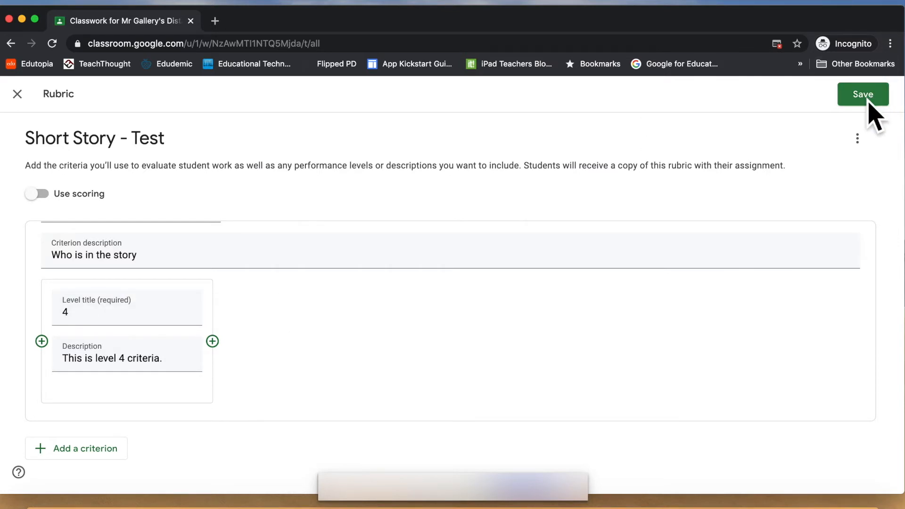
Step: Add a level titled 3 after level 4, reusing the copied description reworded as "This is level 3 criteria."
{"action": "left_click", "coordinate": [213, 341]}
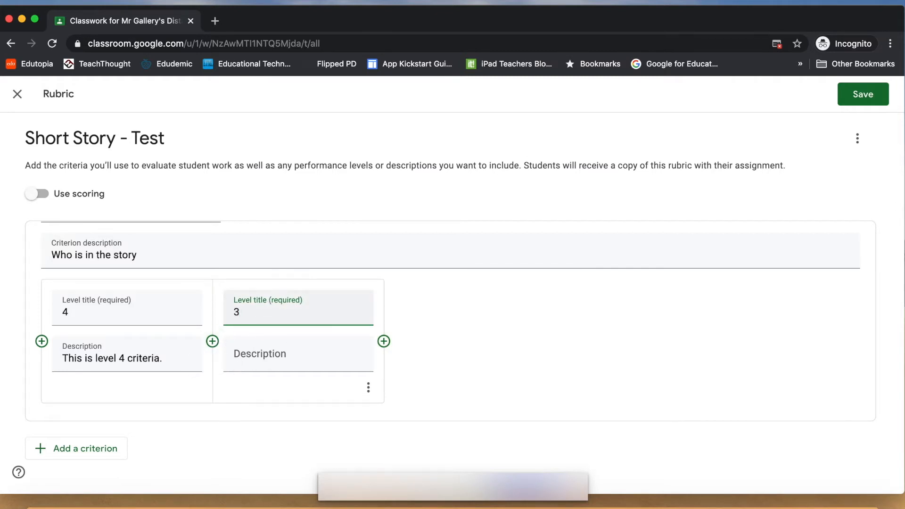
{"action": "left_click", "coordinate": [272, 361]}
{"action": "key", "text": "super+v"}
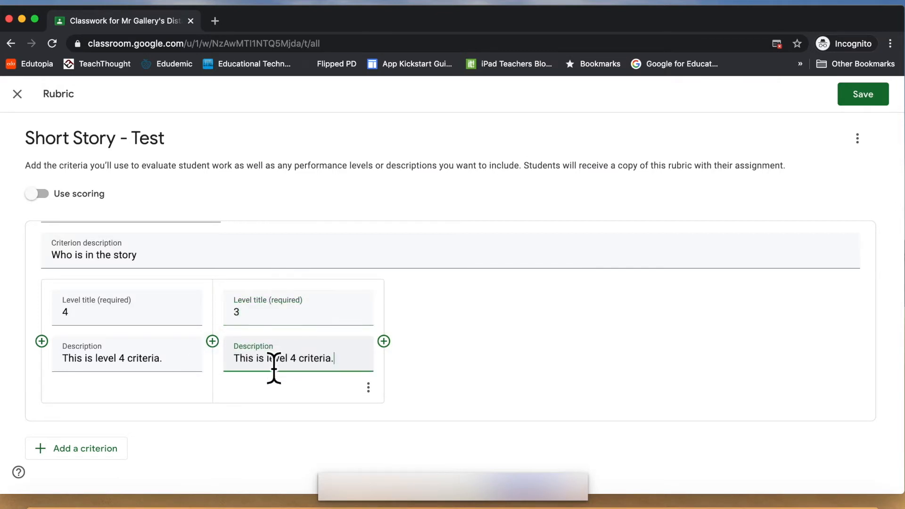
{"action": "key", "text": "BackSpace"}
Step: Add a level titled 2 after level 3, reusing the copied description reworded as "This is level 2 criteria."
{"action": "left_click", "coordinate": [384, 341]}
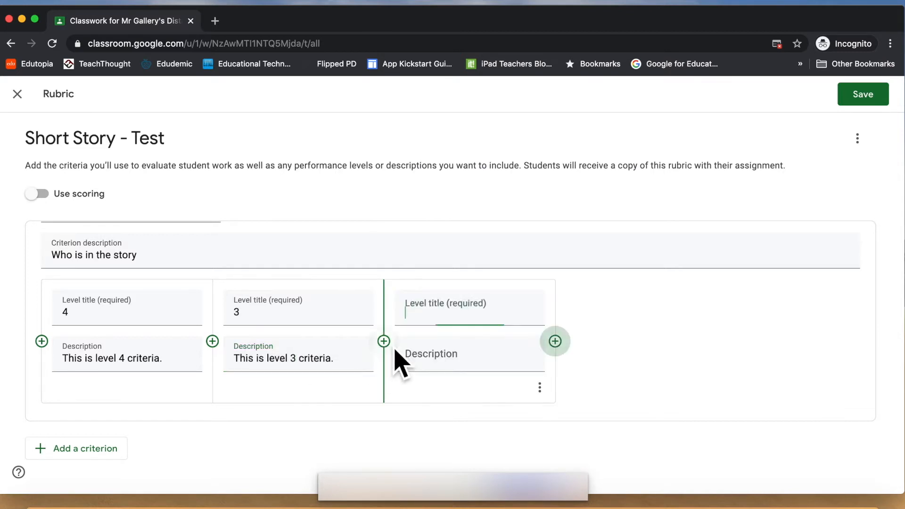
{"action": "type", "text": "2"}
{"action": "left_click", "coordinate": [433, 361]}
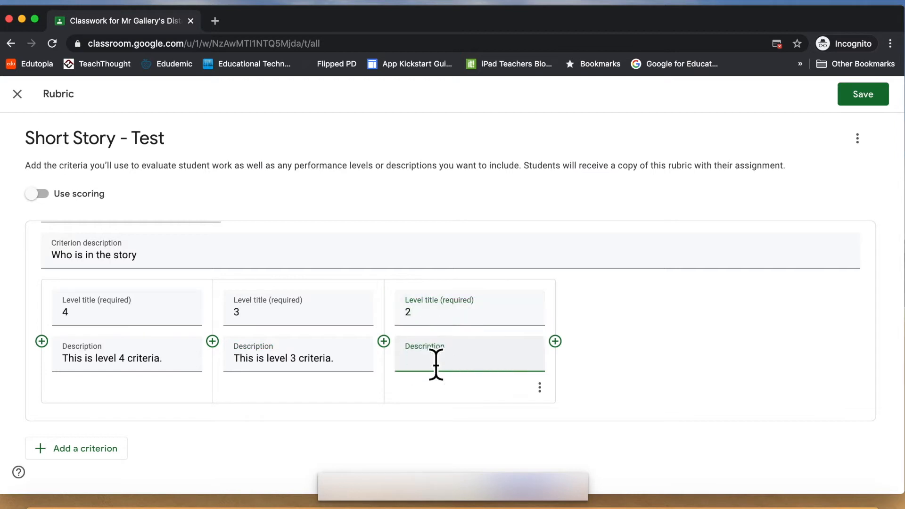
{"action": "key", "text": "super+v"}
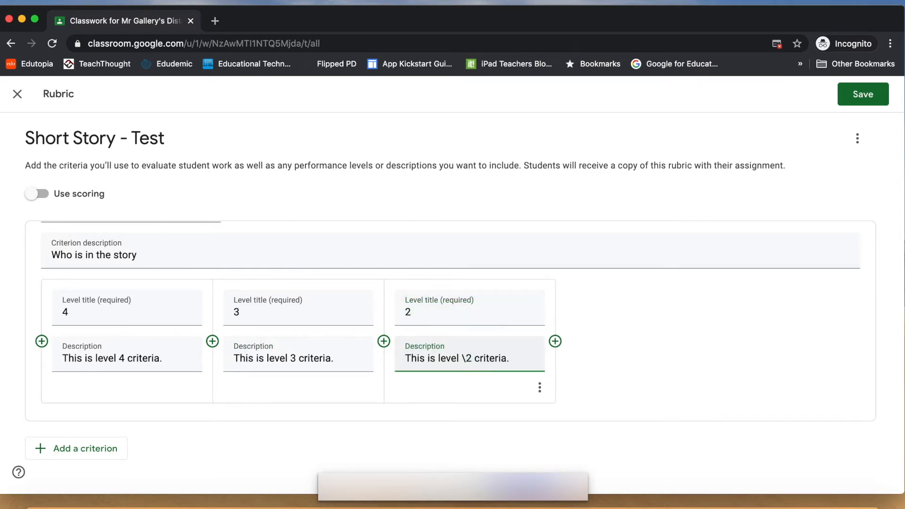
Step: Add a level titled 1 after level 2, reusing the copied description reworded as "This is level 1 criteria."
{"action": "left_click", "coordinate": [555, 341]}
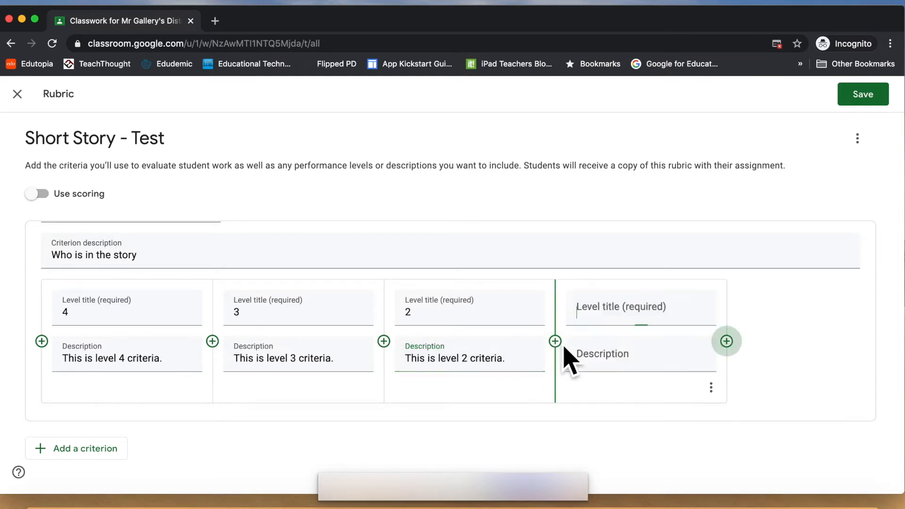
{"action": "left_click", "coordinate": [635, 360]}
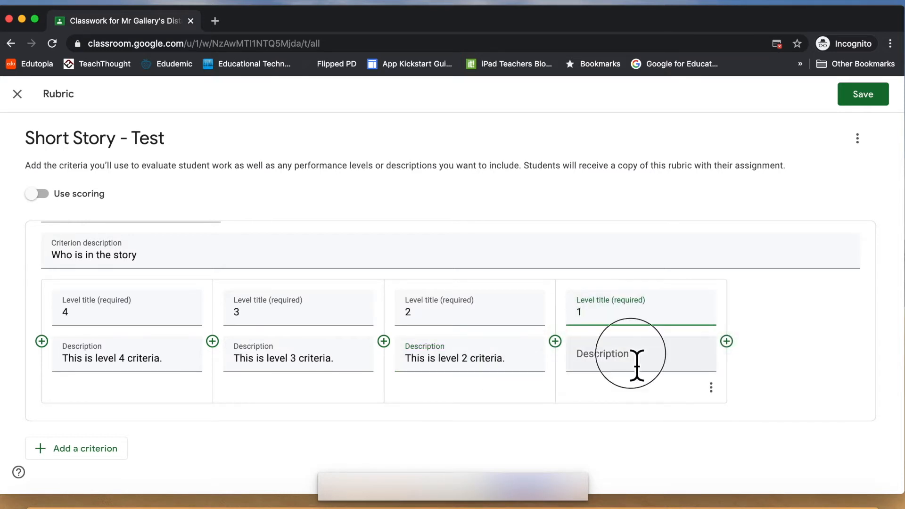
{"action": "key", "text": "super+v"}
{"action": "left_click", "coordinate": [641, 364]}
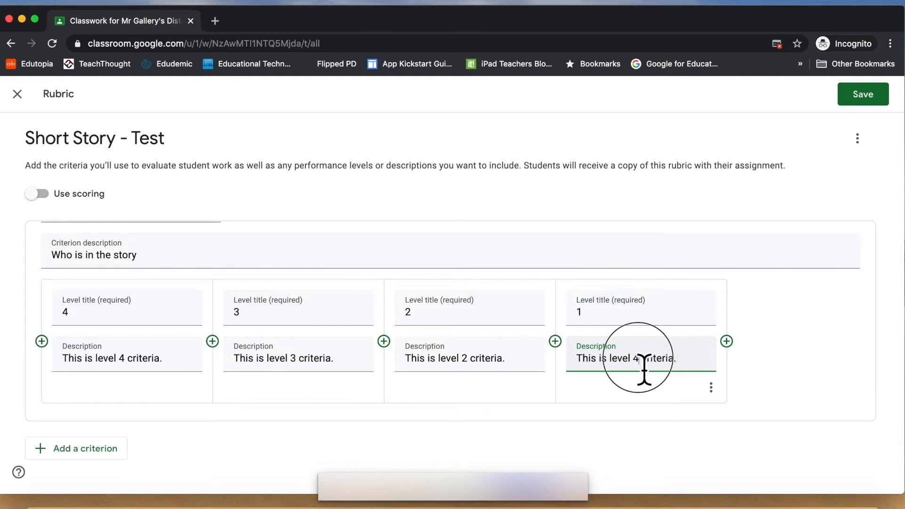
{"action": "key", "text": "BackSpace"}
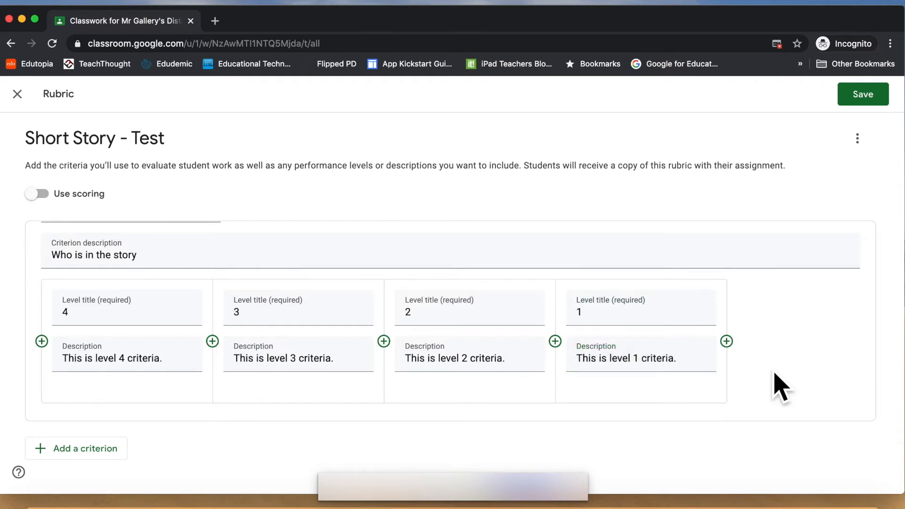
Step: Add a blank fifth level after level 1 and delete it again
{"action": "left_click", "coordinate": [728, 357]}
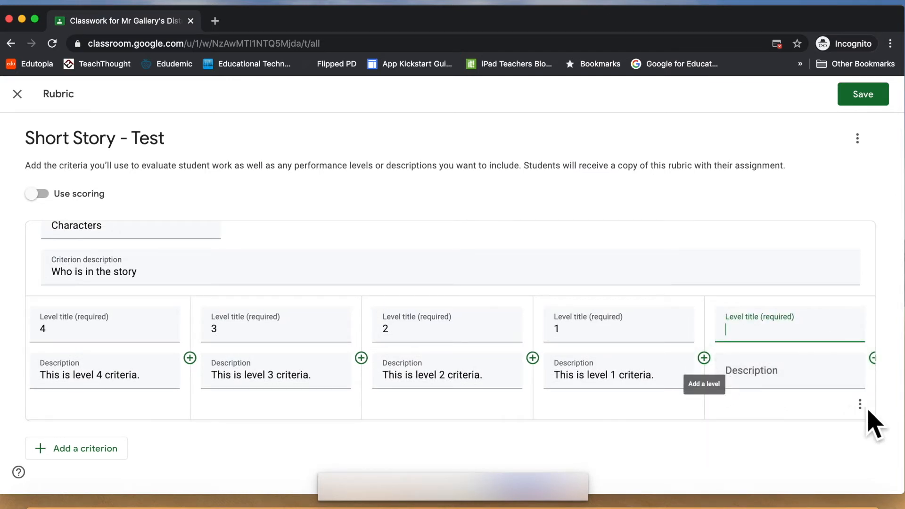
{"action": "left_click", "coordinate": [869, 415]}
{"action": "scroll", "coordinate": [868, 415], "scroll_direction": "down", "scroll_amount": 1}
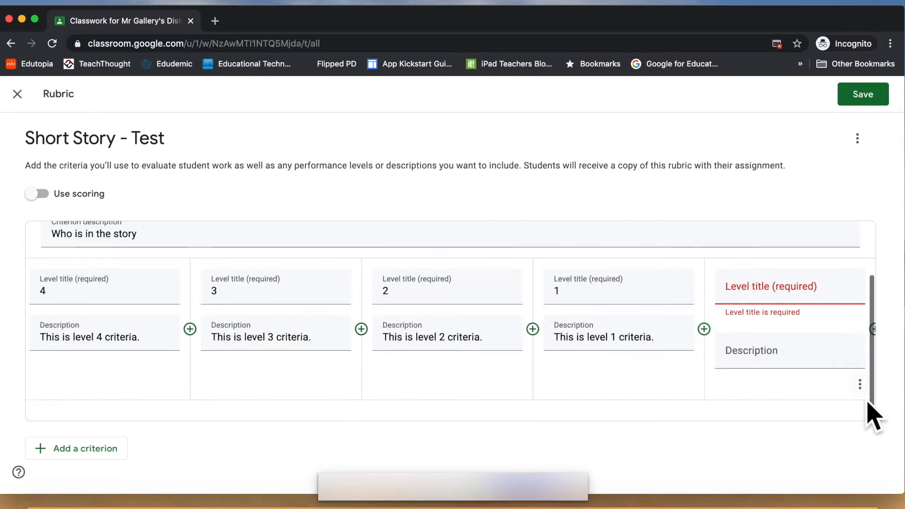
{"action": "left_click", "coordinate": [860, 384]}
{"action": "left_click", "coordinate": [837, 361]}
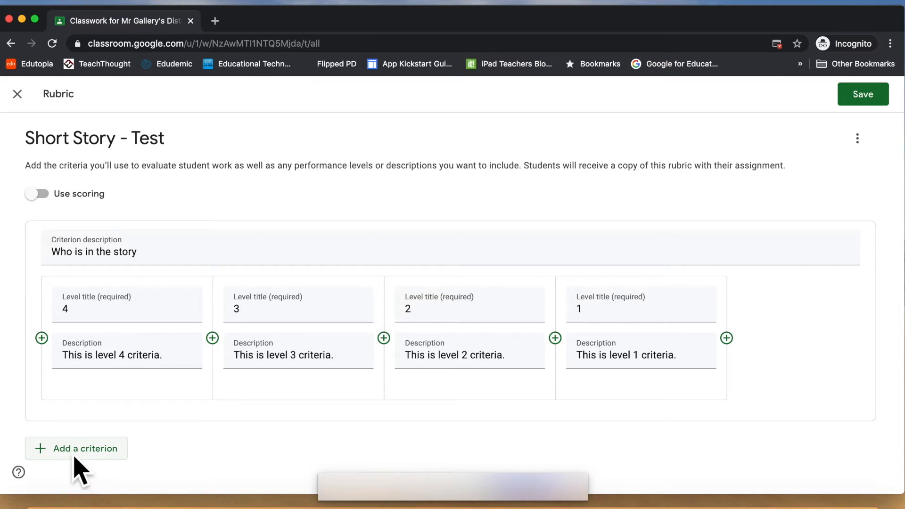
Step: Add a second rubric criterion titled Plot with the description "How the story unfolds"
{"action": "scroll", "coordinate": [91, 307], "scroll_direction": "up", "scroll_amount": 2}
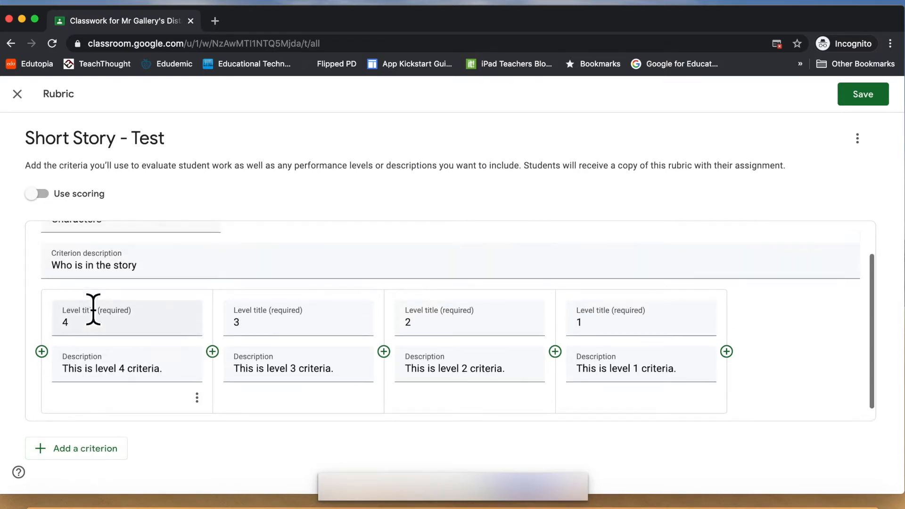
{"action": "scroll", "coordinate": [92, 282], "scroll_direction": "down", "scroll_amount": 2}
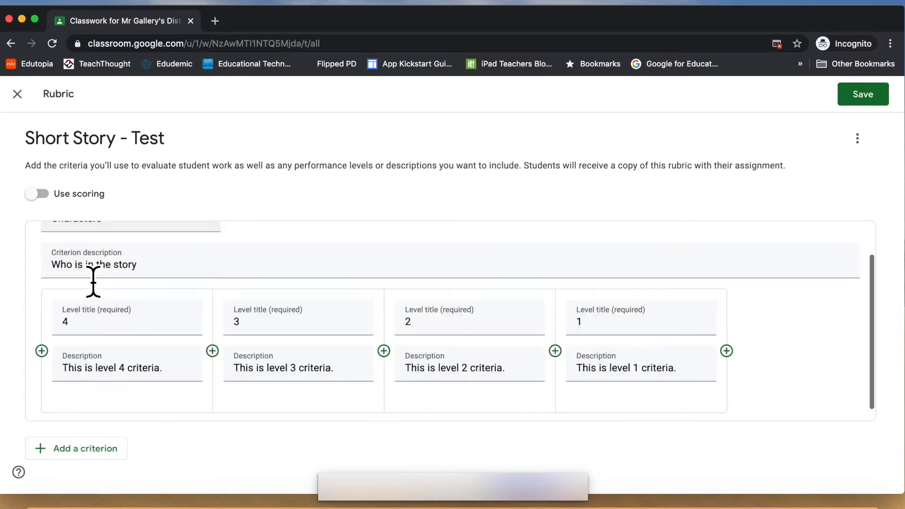
{"action": "left_click", "coordinate": [94, 454]}
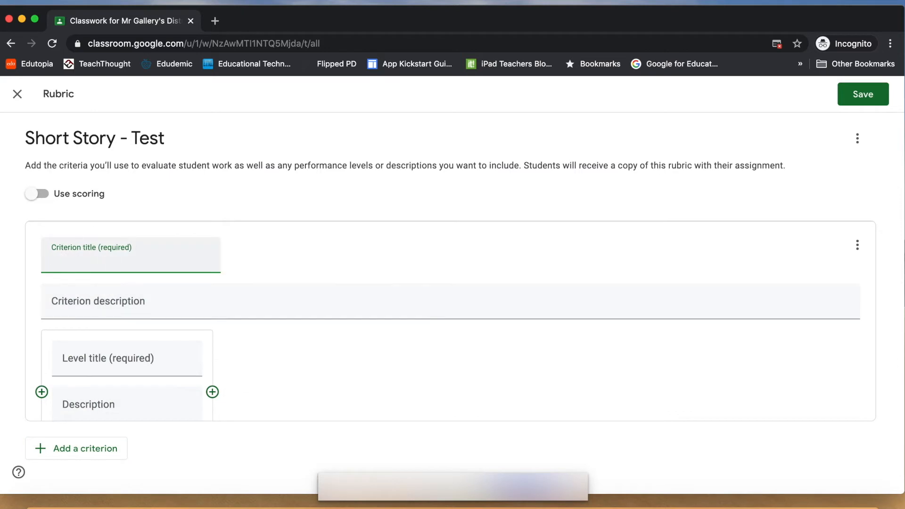
{"action": "left_click", "coordinate": [106, 315]}
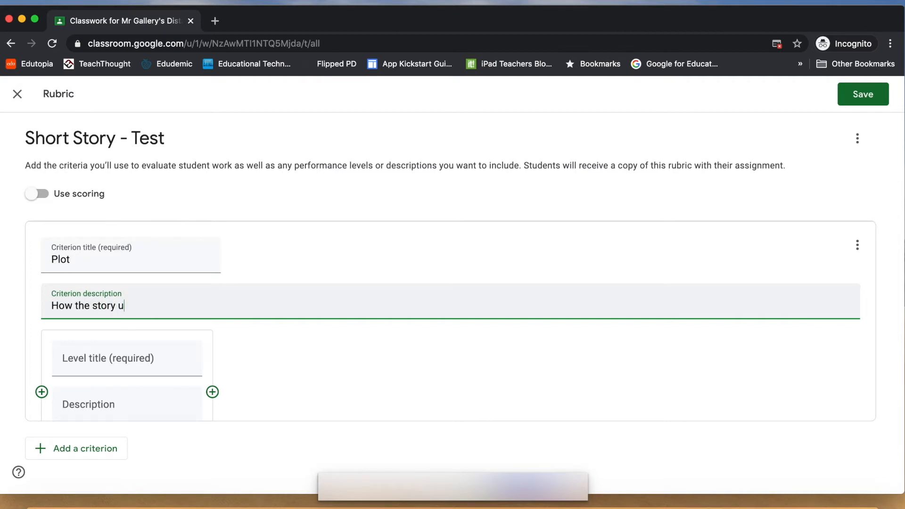
Step: Title the Plot criterion's first level Met and describe it as "What criteria needs to be in place."
{"action": "left_click", "coordinate": [91, 363]}
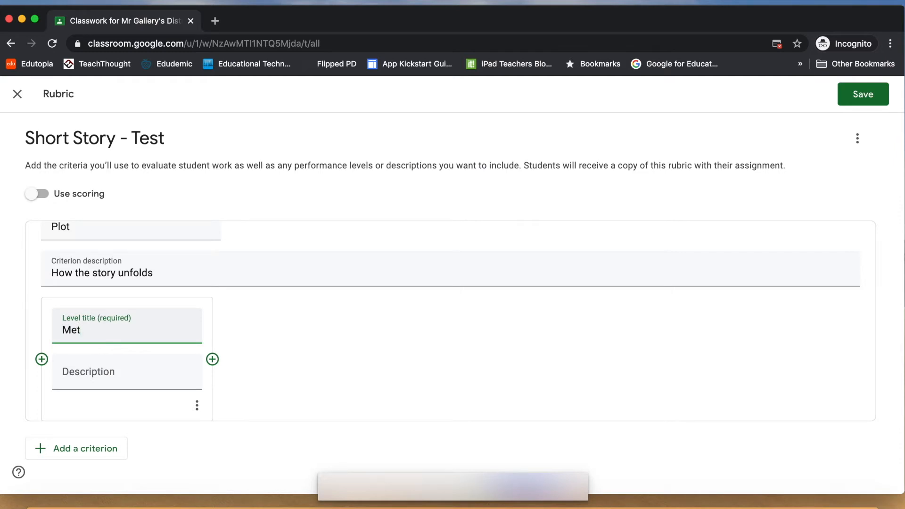
{"action": "left_click", "coordinate": [95, 375]}
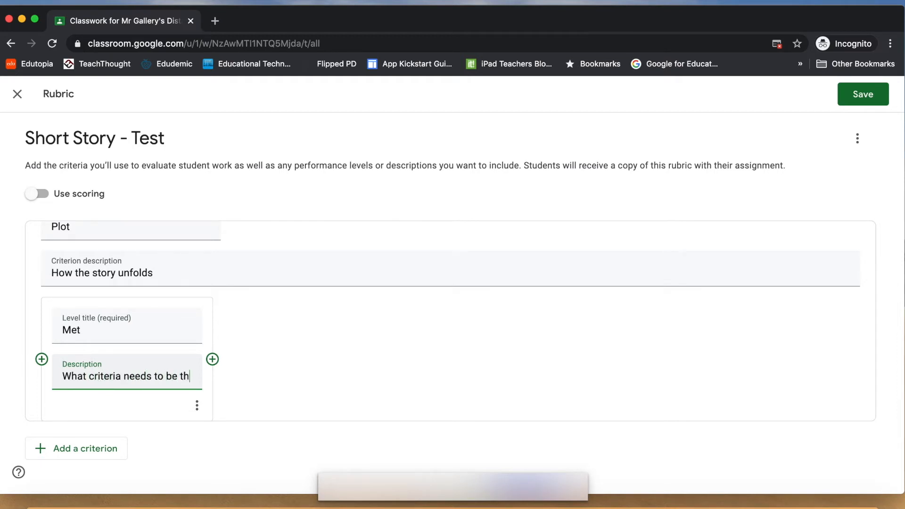
{"action": "type", "text": "What criteria needs to be in place."}
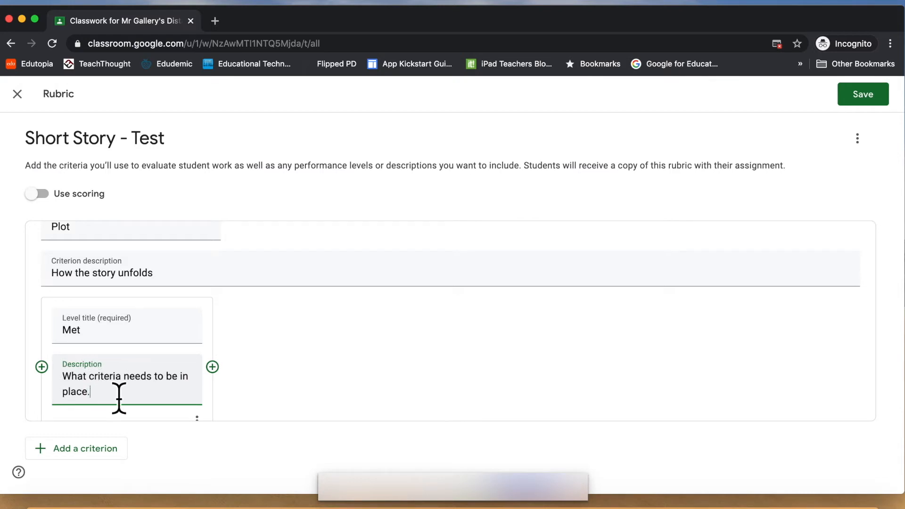
Step: Add a level titled No Met after the Met level, with the description "Did not meet."
{"action": "left_click", "coordinate": [213, 367]}
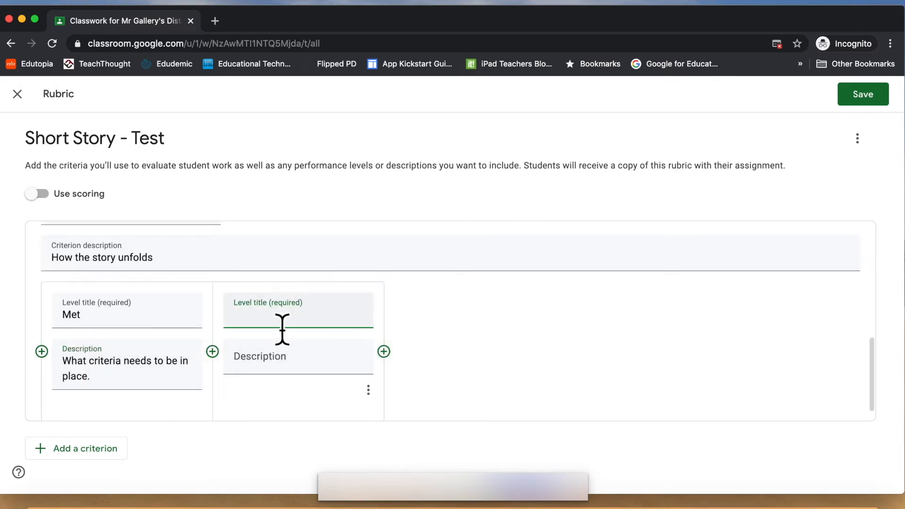
{"action": "type", "text": "No Met"}
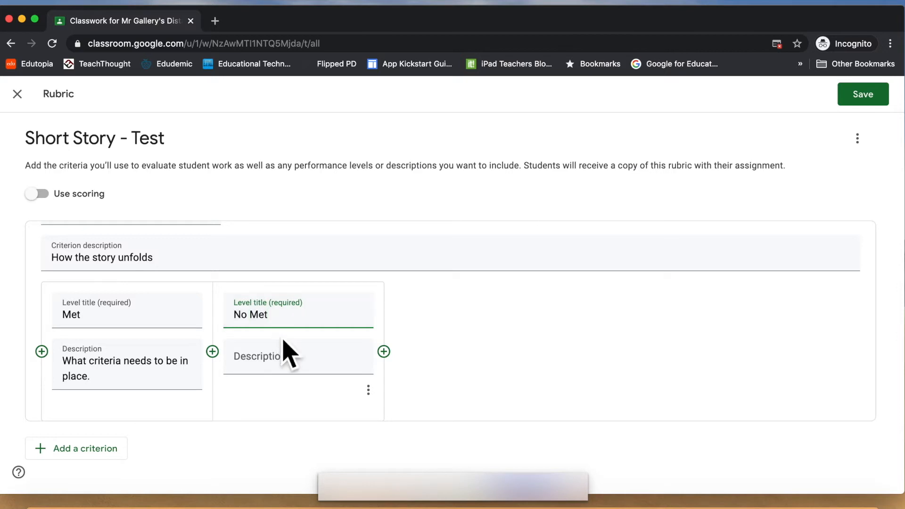
{"action": "left_click", "coordinate": [280, 363]}
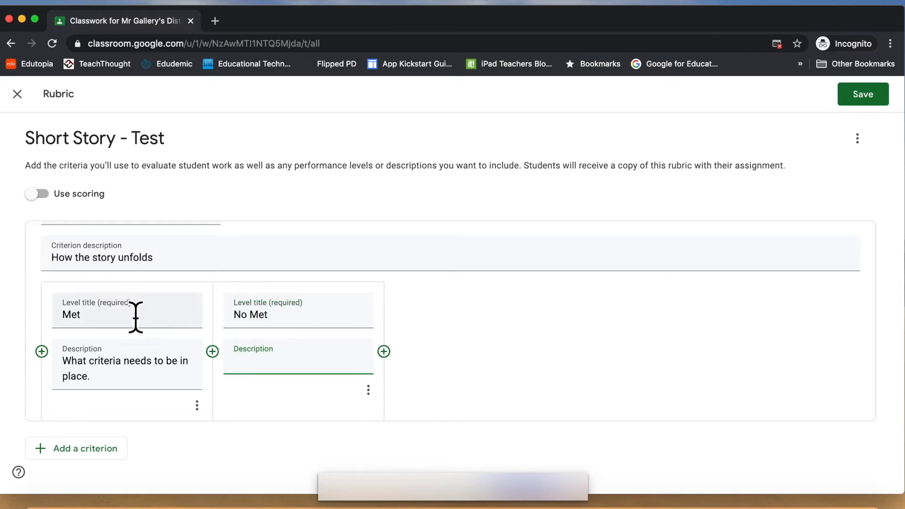
{"action": "scroll", "coordinate": [101, 361], "scroll_direction": "up", "scroll_amount": 1}
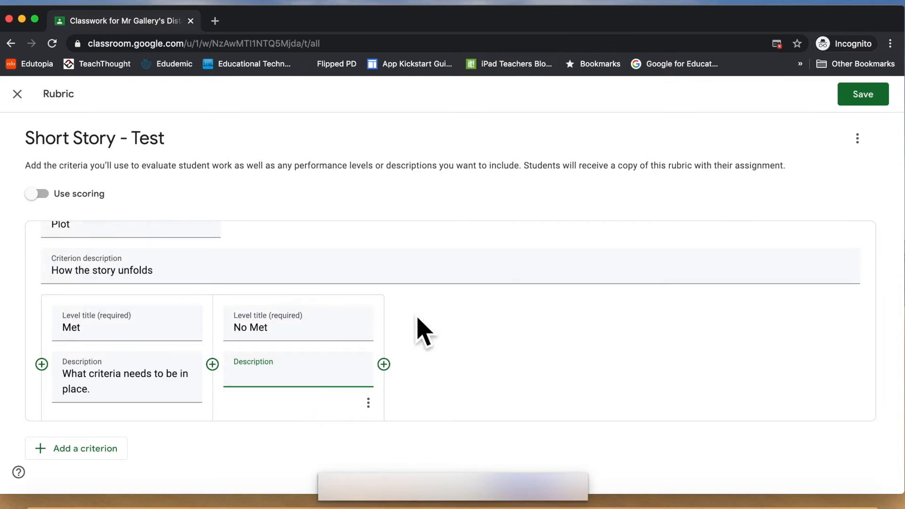
{"action": "scroll", "coordinate": [417, 318], "scroll_direction": "up", "scroll_amount": 3}
{"action": "scroll", "coordinate": [420, 325], "scroll_direction": "up", "scroll_amount": 5}
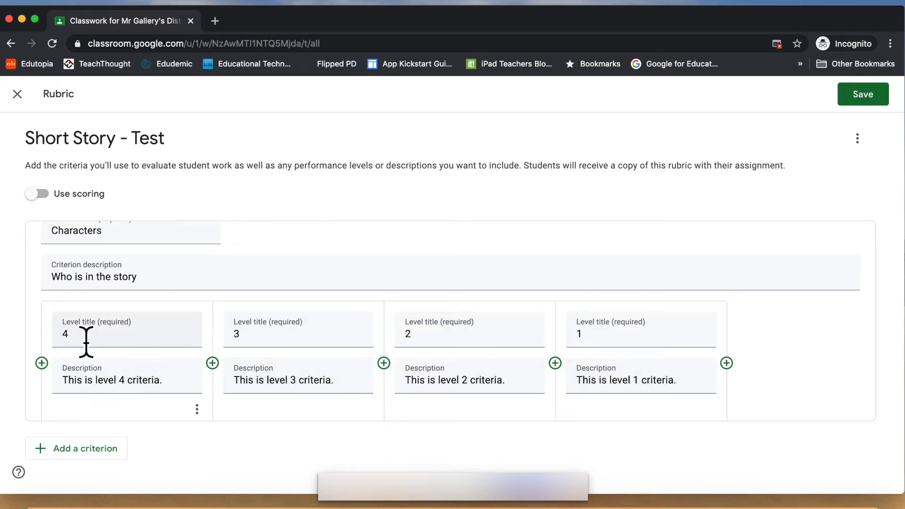
{"action": "scroll", "coordinate": [89, 344], "scroll_direction": "down", "scroll_amount": 10}
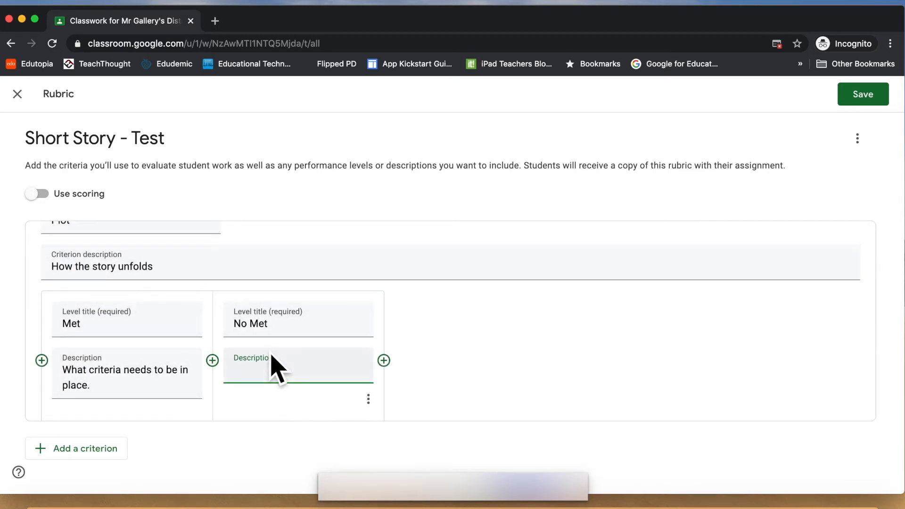
{"action": "type", "text": "This is level 4 criteria."}
{"action": "left_click_drag", "start_coordinate": [352, 377], "coordinate": [233, 378]}
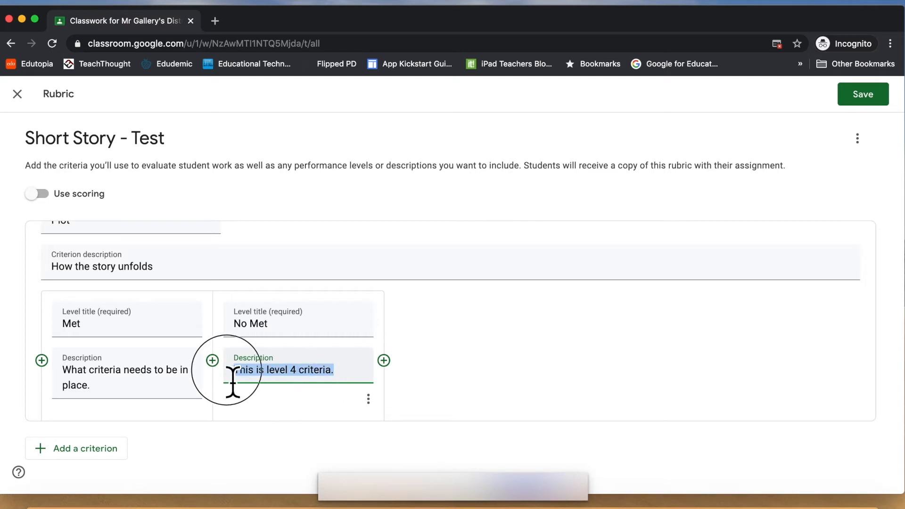
{"action": "type", "text": "Did not meet."}
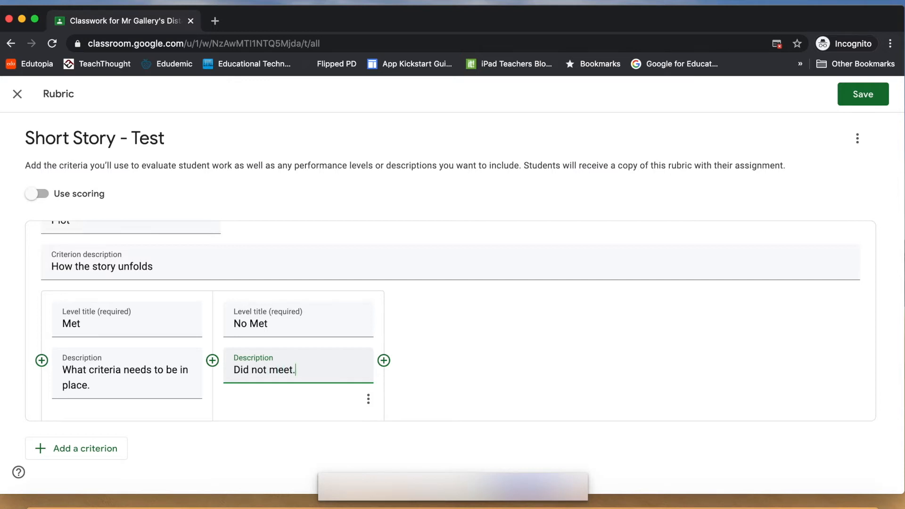
Step: Review the rubric's criteria and save the rubric to the assignment
{"action": "scroll", "coordinate": [456, 322], "scroll_direction": "down", "scroll_amount": 2}
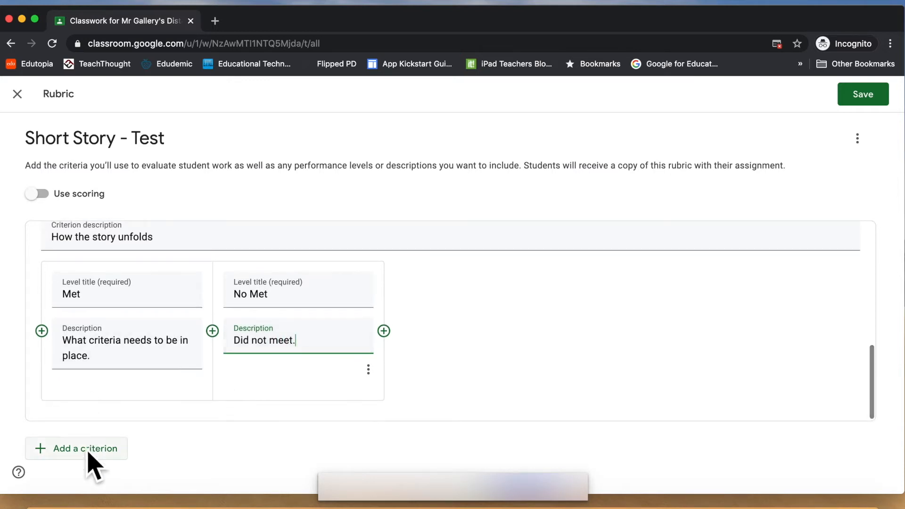
{"action": "scroll", "coordinate": [169, 338], "scroll_direction": "up", "scroll_amount": 2}
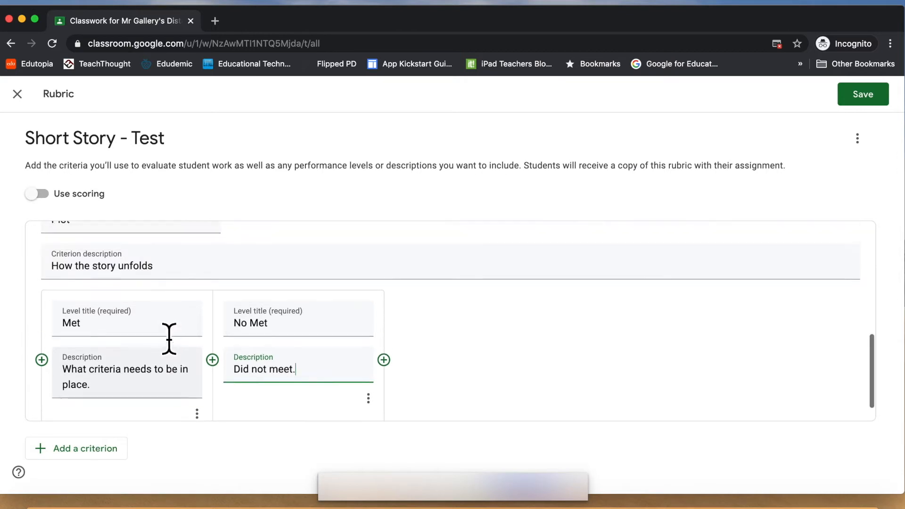
{"action": "scroll", "coordinate": [168, 339], "scroll_direction": "up", "scroll_amount": 5}
{"action": "scroll", "coordinate": [169, 338], "scroll_direction": "down", "scroll_amount": 5}
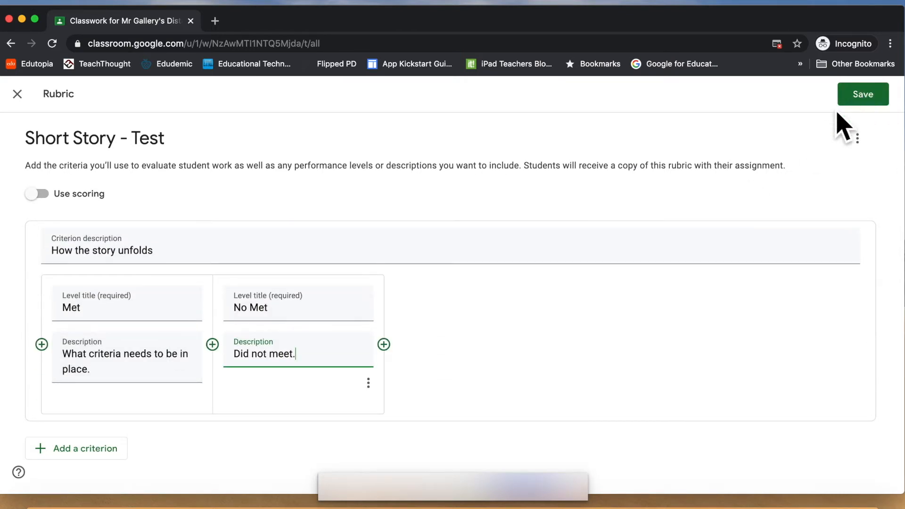
{"action": "left_click", "coordinate": [865, 99]}
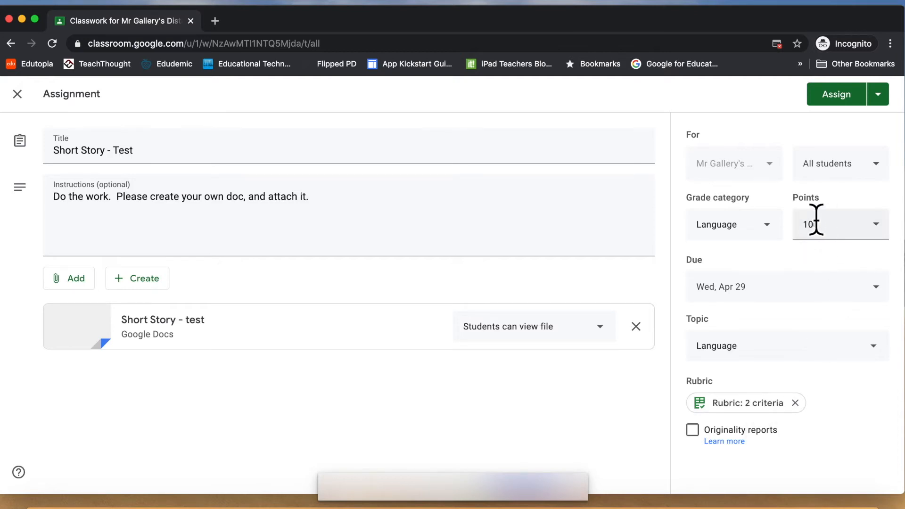
Step: Try Ungraded and 4 as the assignment's points, and restore the points to 100
{"action": "left_click", "coordinate": [834, 229]}
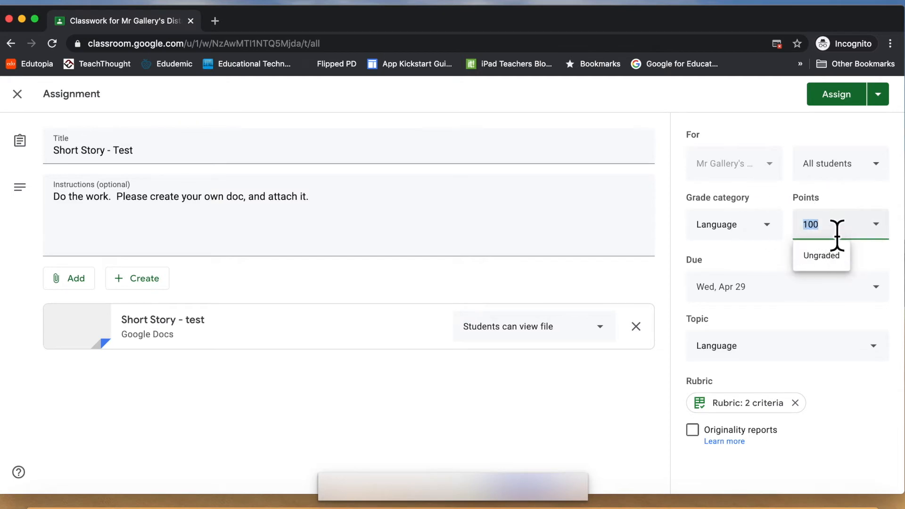
{"action": "left_click", "coordinate": [832, 257]}
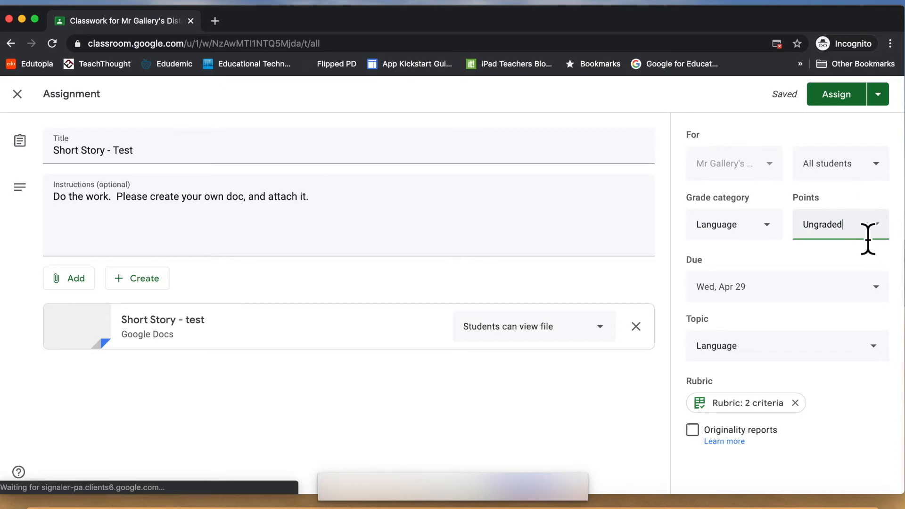
{"action": "double_click", "coordinate": [842, 236]}
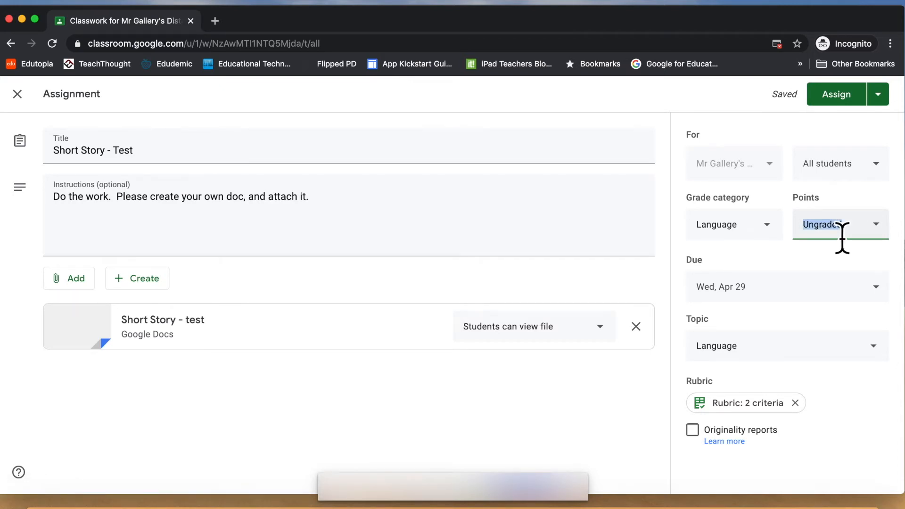
{"action": "type", "text": "4"}
{"action": "left_click", "coordinate": [852, 207]}
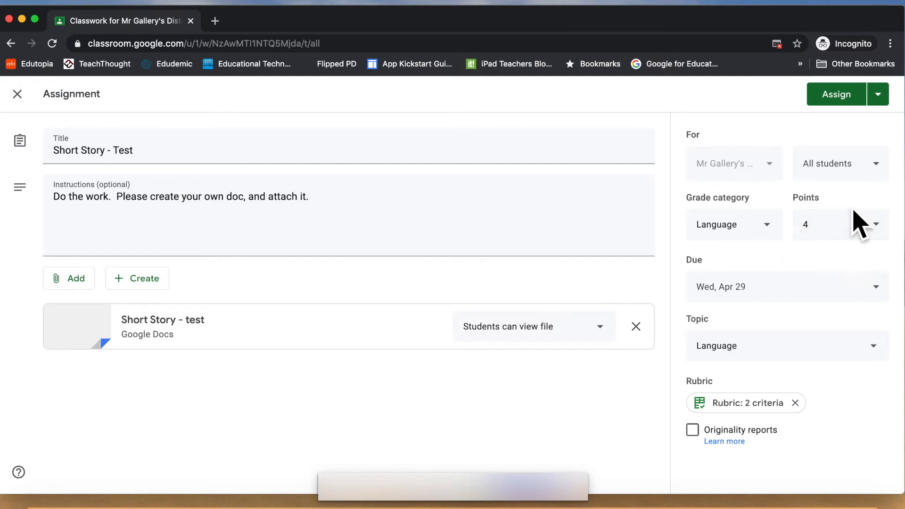
{"action": "left_click", "coordinate": [833, 237]}
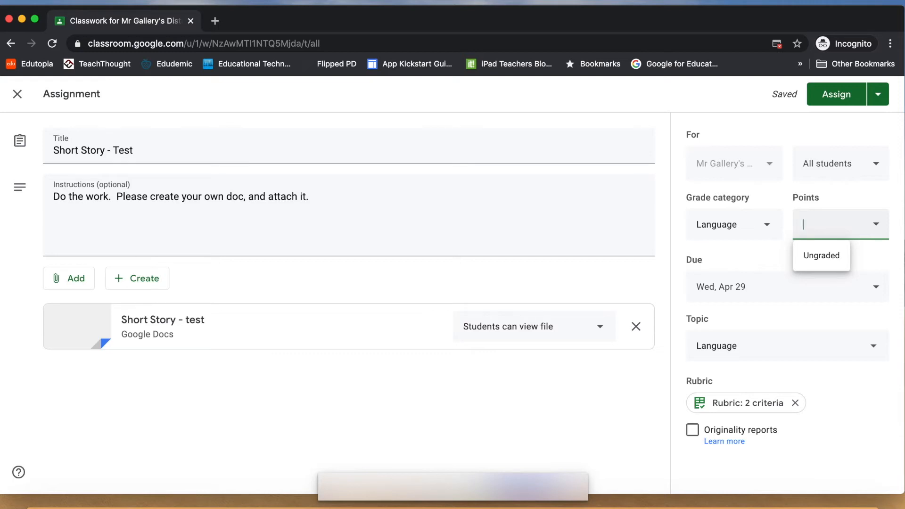
{"action": "left_click", "coordinate": [578, 385]}
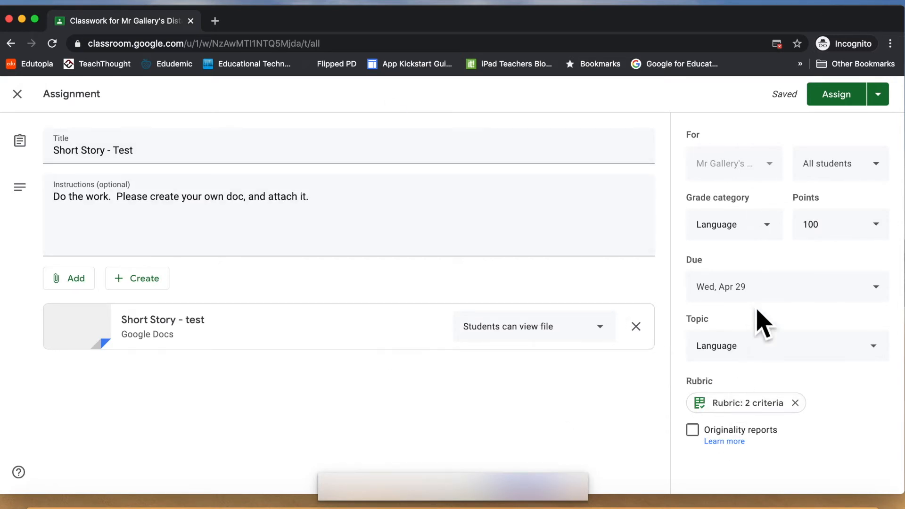
Step: Assign Short Story - Test to all students, check its expanded classwork entry and collapse it
{"action": "left_click", "coordinate": [840, 105]}
{"action": "left_click", "coordinate": [538, 320]}
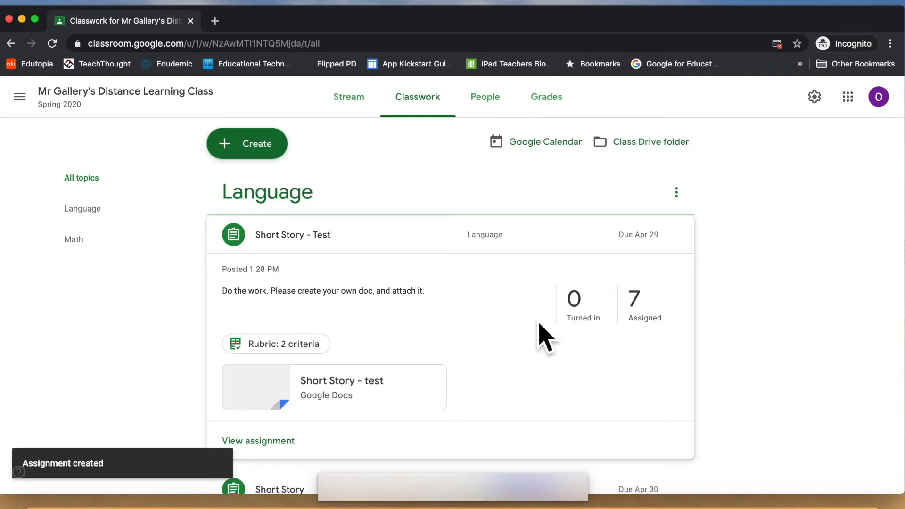
{"action": "left_click", "coordinate": [449, 243]}
{"action": "left_click", "coordinate": [450, 243]}
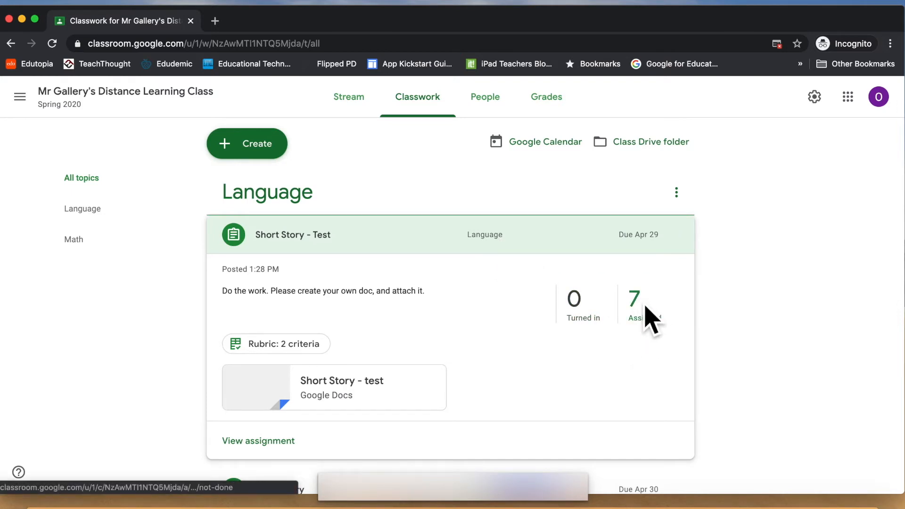
{"action": "left_click", "coordinate": [568, 239]}
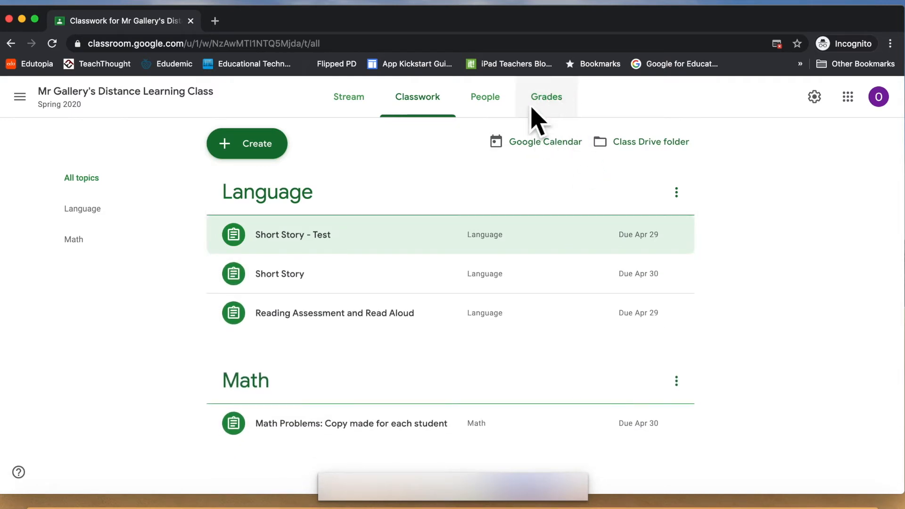
Step: From the class gradebook, view the work summary of the student with ungraded Short Story and math work, and return to the class
{"action": "left_click", "coordinate": [557, 102]}
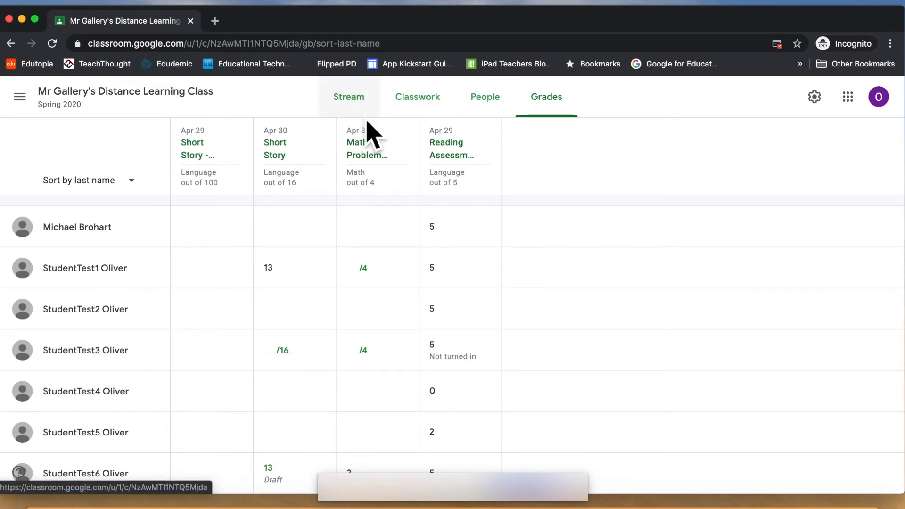
{"action": "left_click", "coordinate": [85, 357]}
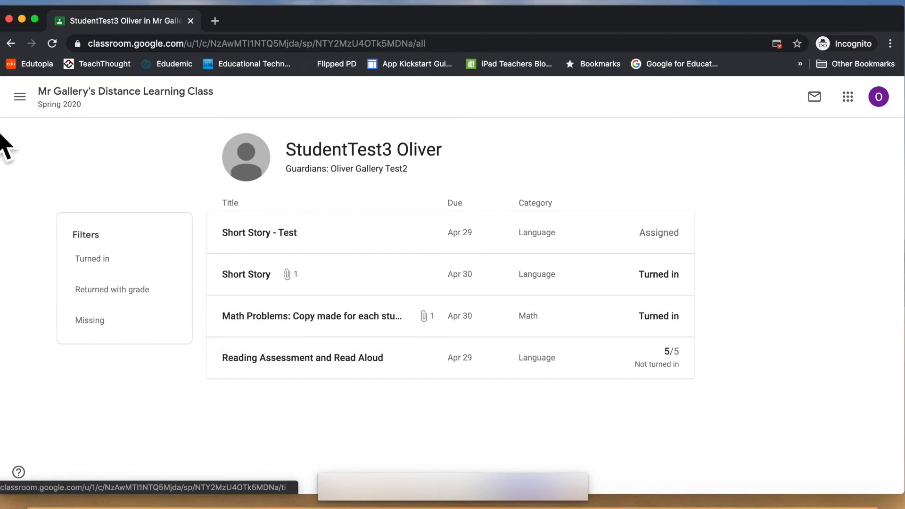
{"action": "left_click", "coordinate": [84, 101]}
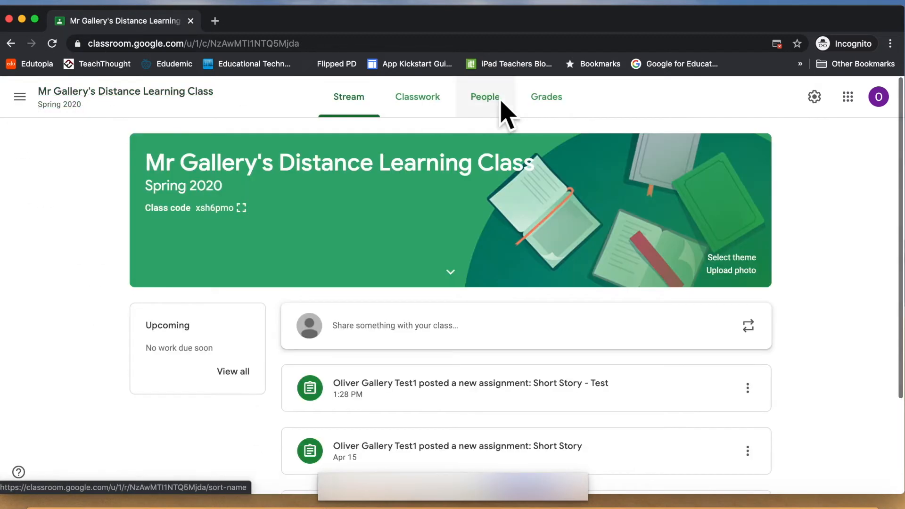
Step: Open the Short Story assignment from the gradebook and look over the students' submissions
{"action": "left_click", "coordinate": [543, 99]}
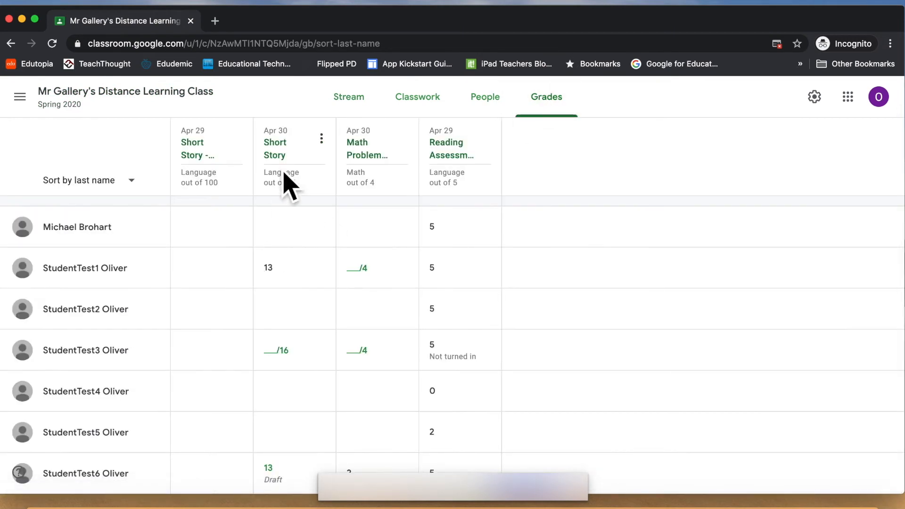
{"action": "left_click", "coordinate": [289, 156]}
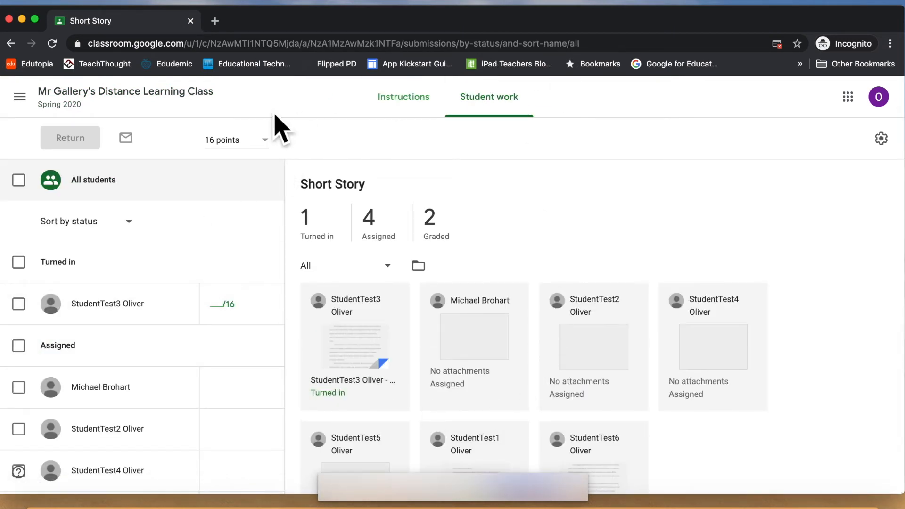
{"action": "scroll", "coordinate": [426, 367], "scroll_direction": "down", "scroll_amount": 3}
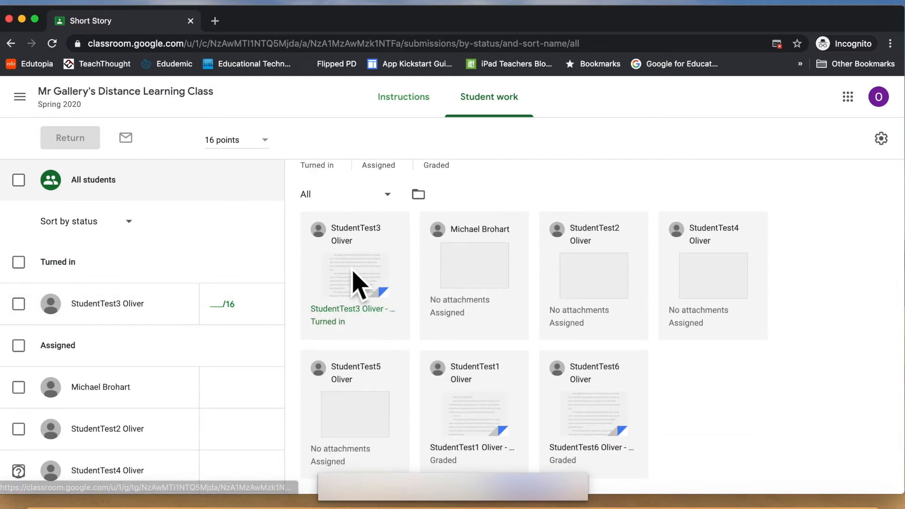
{"action": "scroll", "coordinate": [357, 283], "scroll_direction": "up", "scroll_amount": 3}
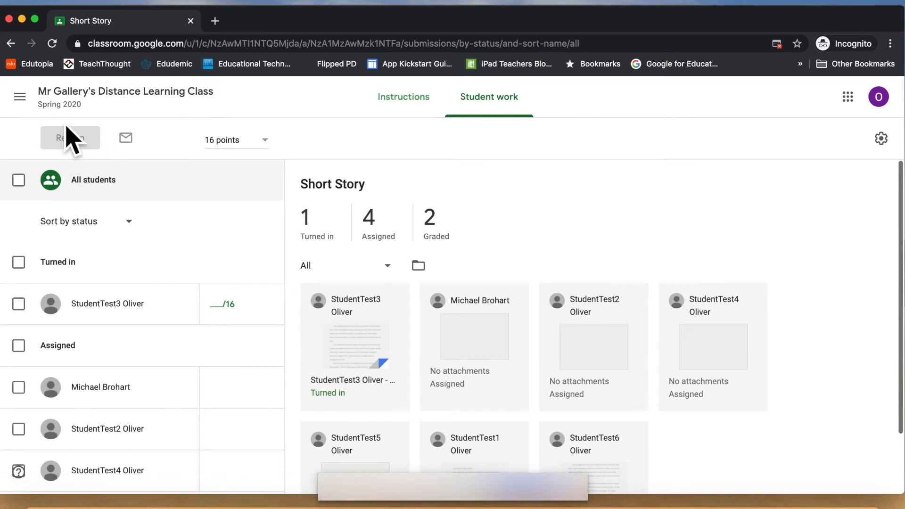
Step: From the class's classwork list, open the turned-in work for Short Story and the submitted document for grading
{"action": "left_click", "coordinate": [89, 107]}
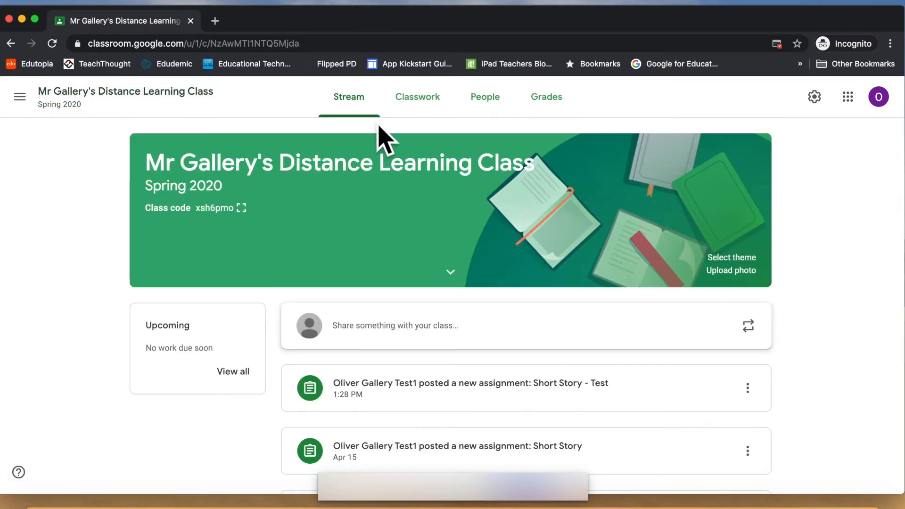
{"action": "left_click", "coordinate": [427, 110]}
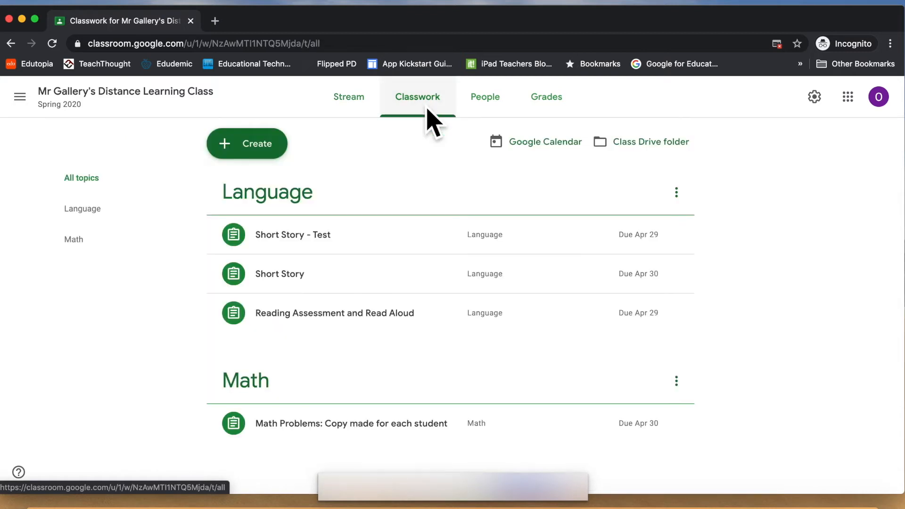
{"action": "left_click", "coordinate": [297, 279]}
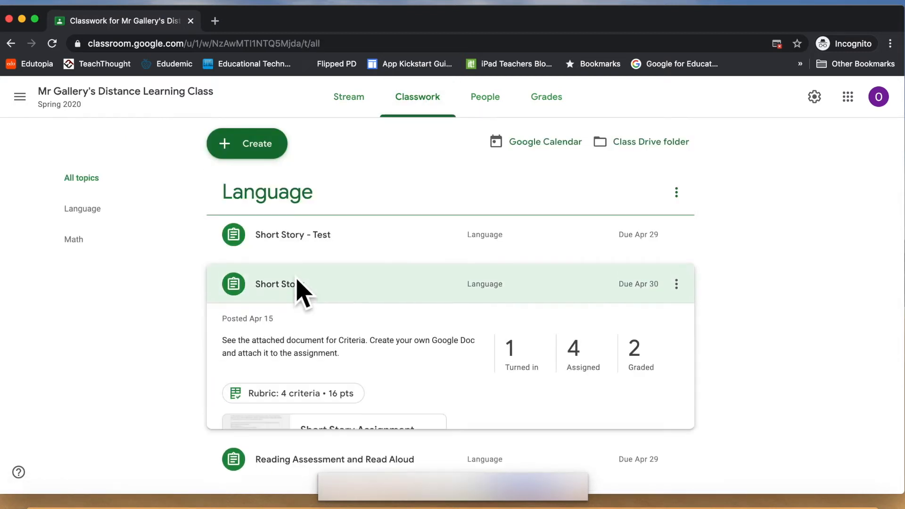
{"action": "scroll", "coordinate": [318, 445], "scroll_direction": "down", "scroll_amount": 2}
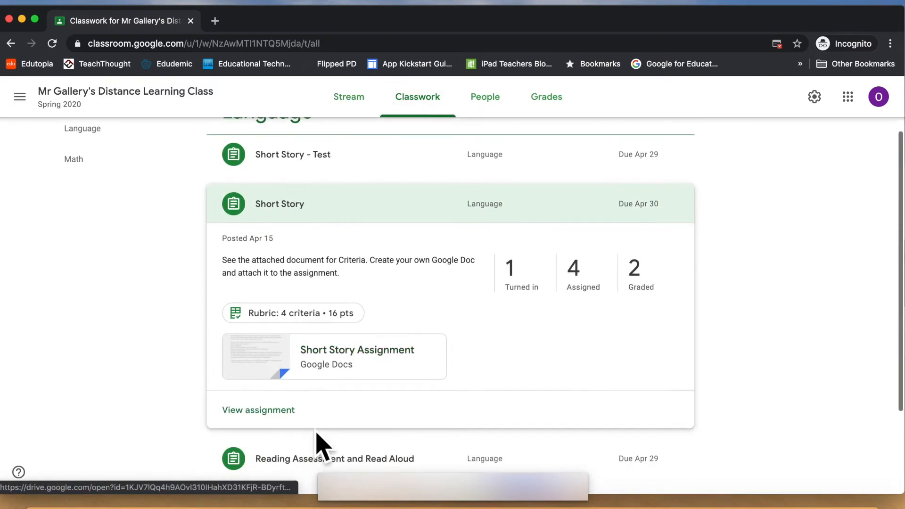
{"action": "left_click", "coordinate": [530, 285]}
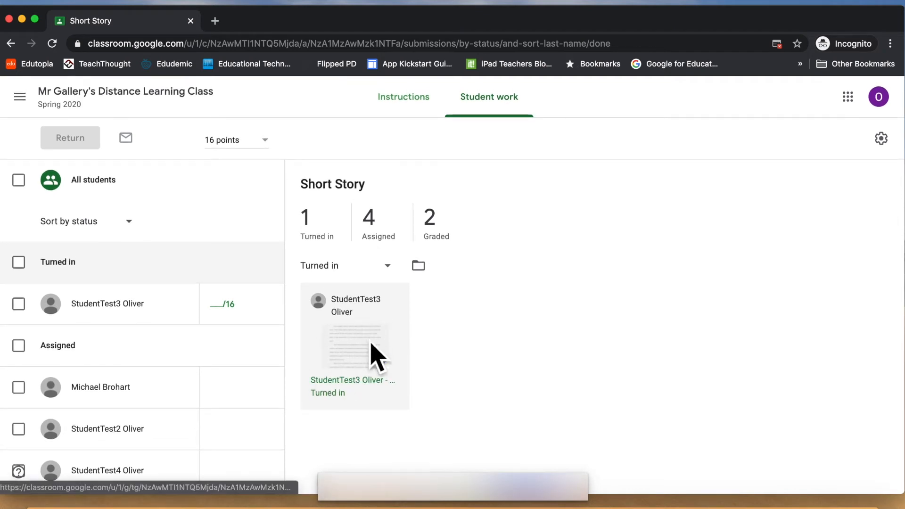
{"action": "left_click", "coordinate": [372, 356]}
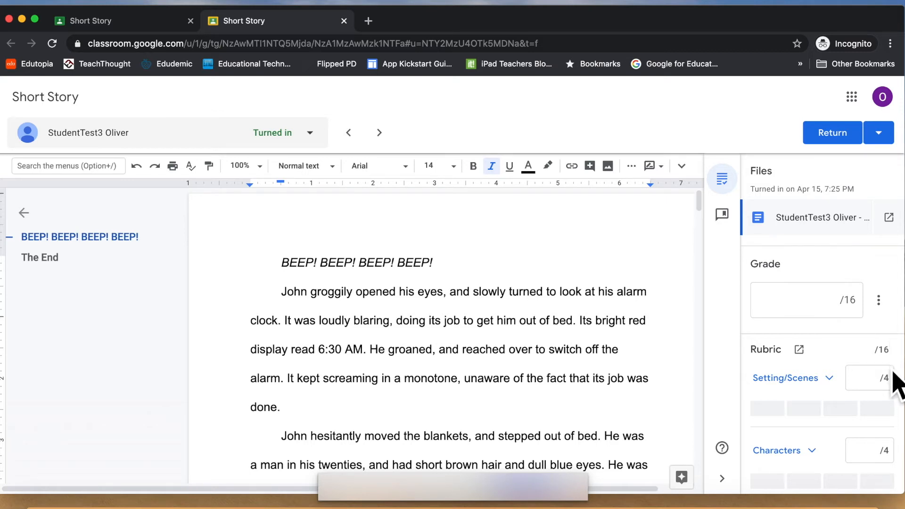
Step: Check the comment bank and grading views, then read through the full Short Story rubric in its own window and close it
{"action": "left_click", "coordinate": [722, 215]}
{"action": "left_click", "coordinate": [723, 180]}
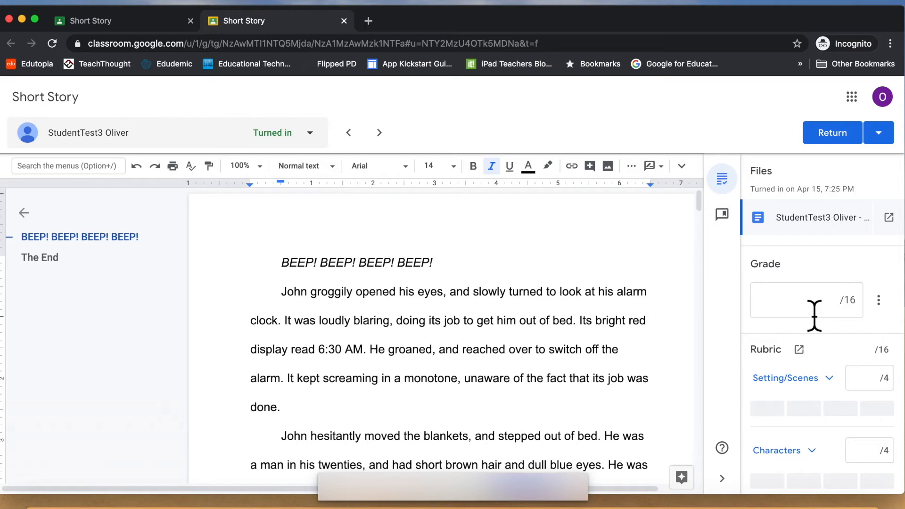
{"action": "scroll", "coordinate": [815, 315], "scroll_direction": "down", "scroll_amount": 5}
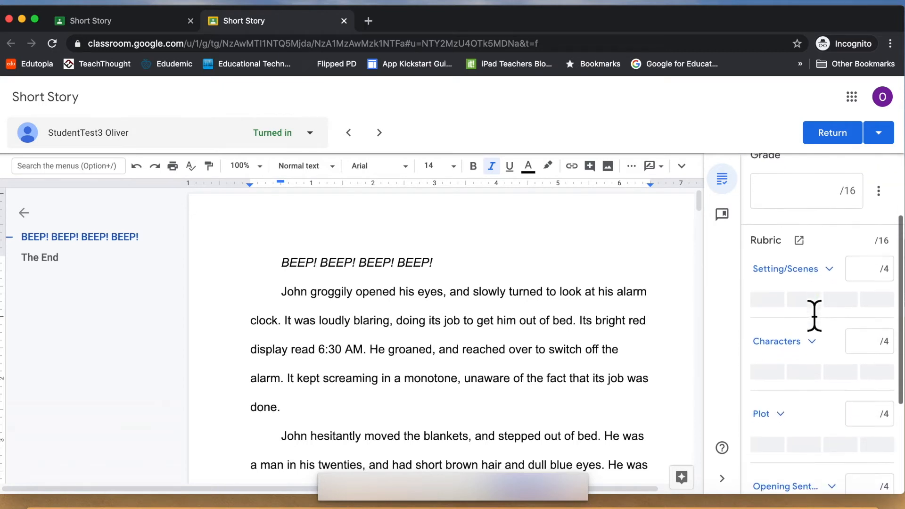
{"action": "scroll", "coordinate": [814, 313], "scroll_direction": "down", "scroll_amount": 1}
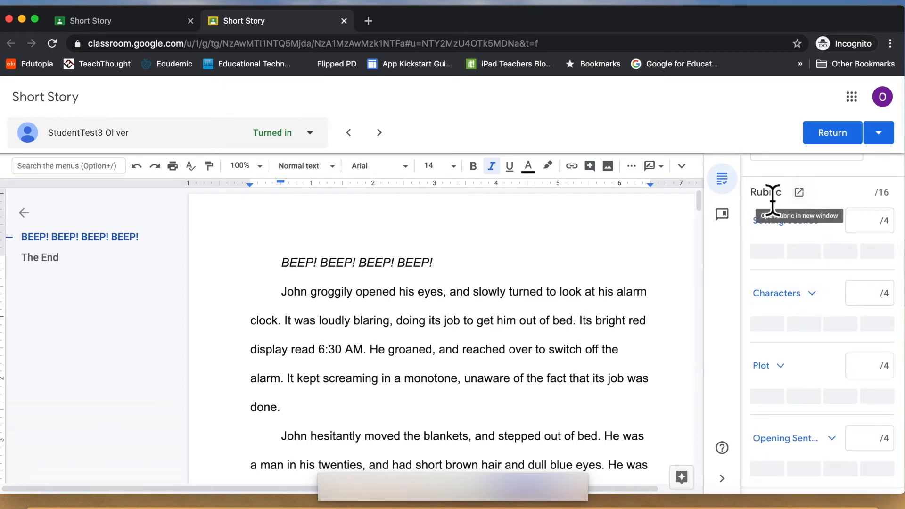
{"action": "left_click", "coordinate": [800, 192]}
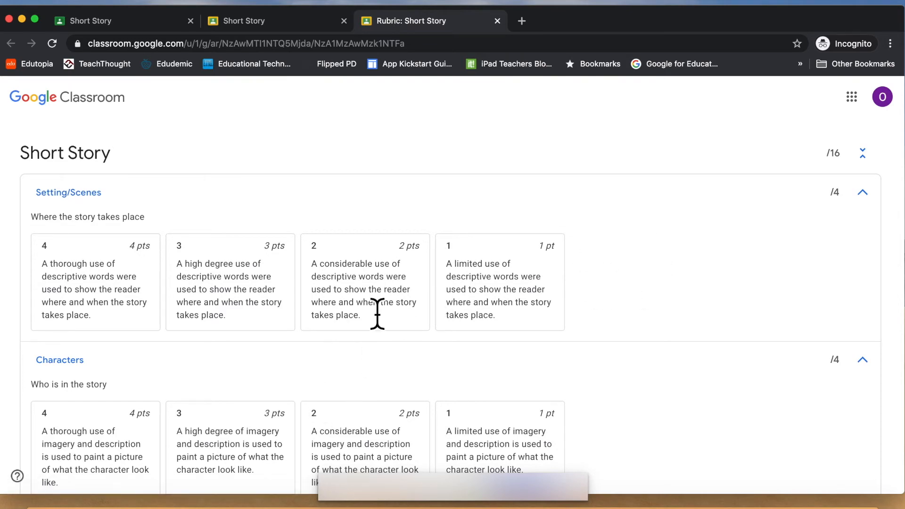
{"action": "scroll", "coordinate": [376, 315], "scroll_direction": "down", "scroll_amount": 4}
{"action": "scroll", "coordinate": [376, 315], "scroll_direction": "down", "scroll_amount": 5}
{"action": "scroll", "coordinate": [376, 314], "scroll_direction": "up", "scroll_amount": 10}
{"action": "left_click", "coordinate": [498, 21]}
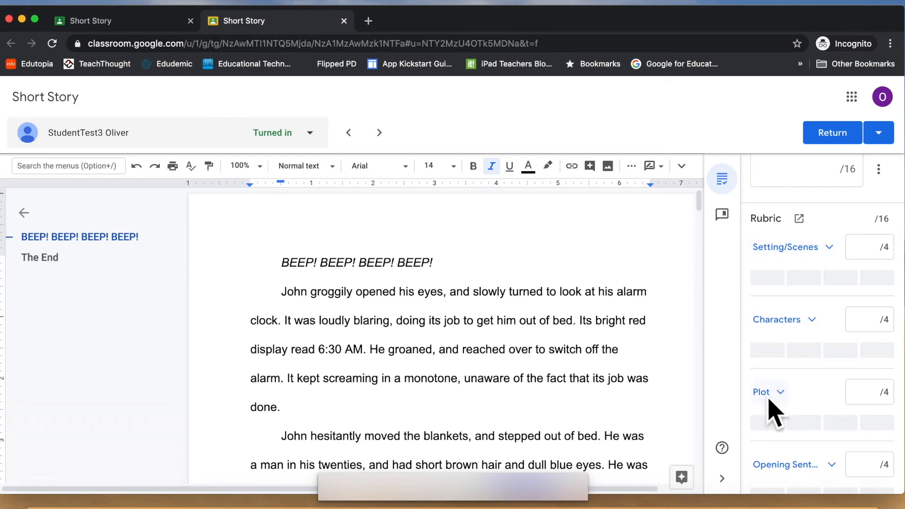
Step: Look over the rubric criteria beside the submission and give Setting/Scenes 3 points
{"action": "scroll", "coordinate": [768, 401], "scroll_direction": "down", "scroll_amount": 2}
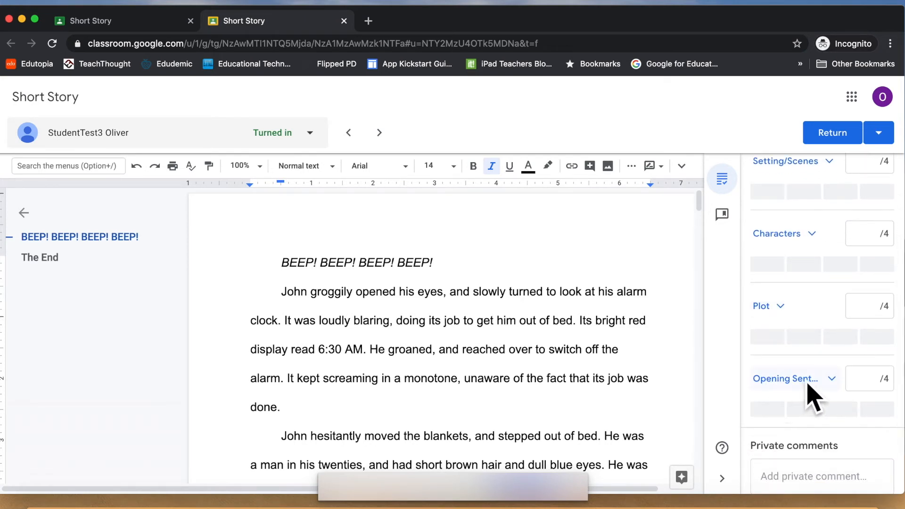
{"action": "scroll", "coordinate": [807, 391], "scroll_direction": "up", "scroll_amount": 3}
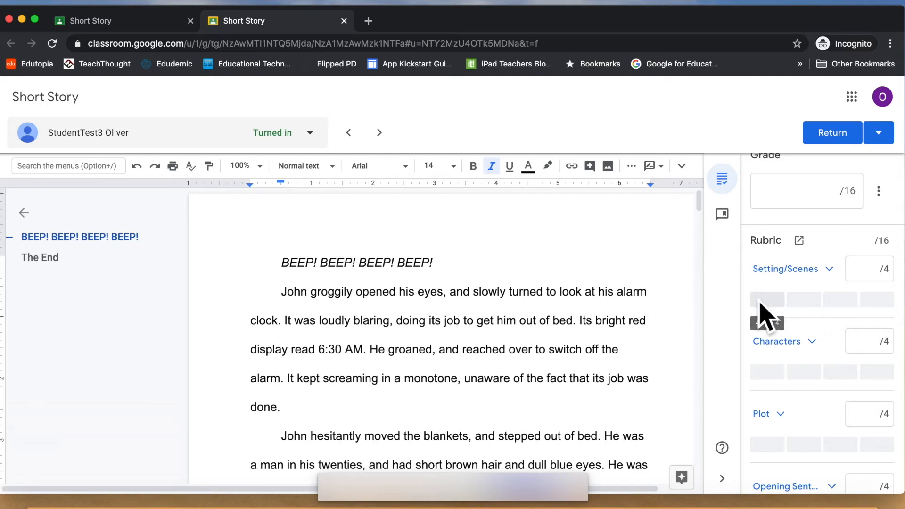
{"action": "left_click", "coordinate": [807, 304]}
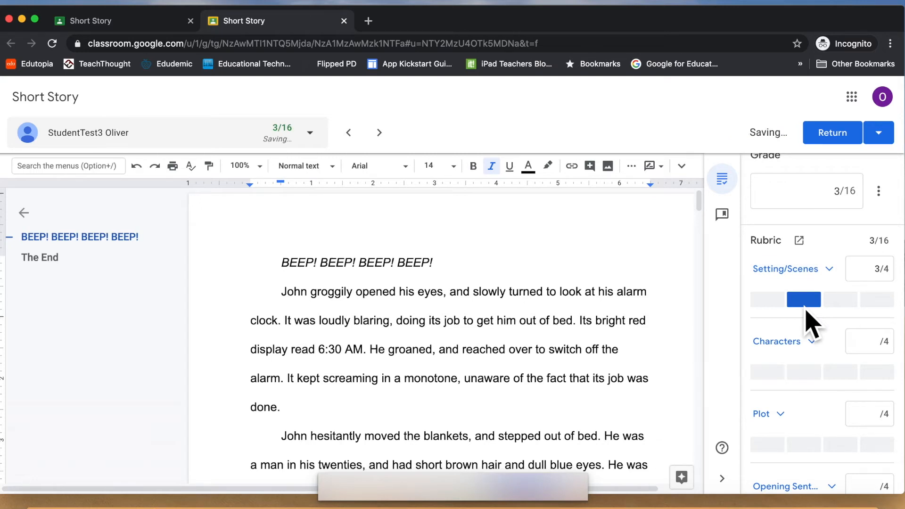
{"action": "scroll", "coordinate": [805, 307], "scroll_direction": "down", "scroll_amount": 1}
{"action": "scroll", "coordinate": [879, 273], "scroll_direction": "up", "scroll_amount": 1}
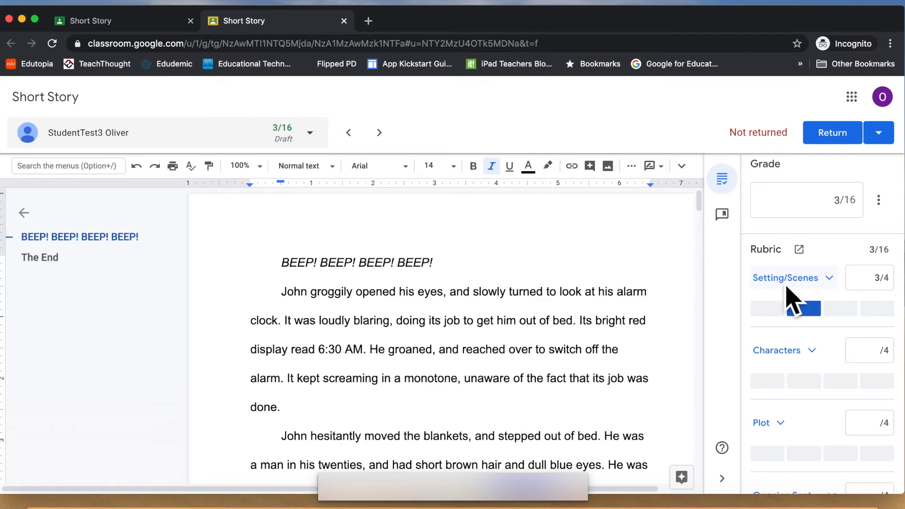
Step: Review the expanded Setting/Scenes level descriptions, set its score to 4 points and collapse the criterion
{"action": "left_click", "coordinate": [830, 279]}
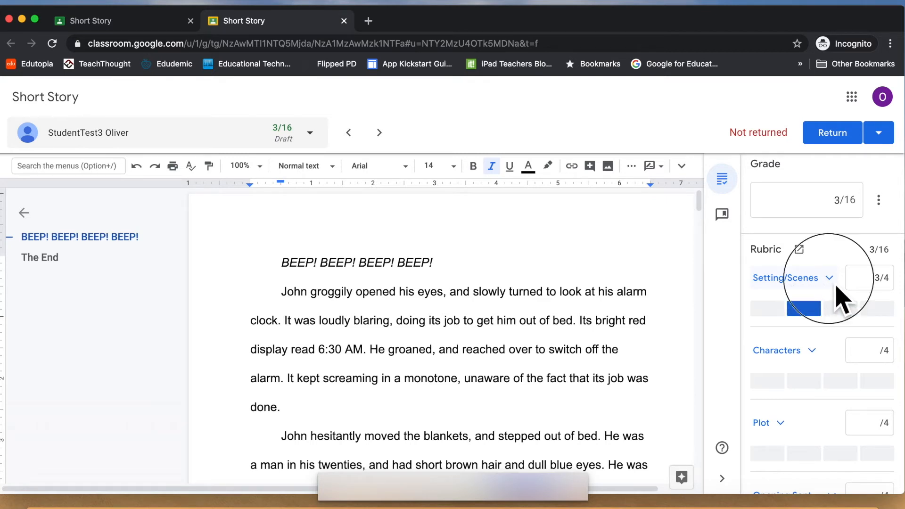
{"action": "scroll", "coordinate": [829, 346], "scroll_direction": "down", "scroll_amount": 3}
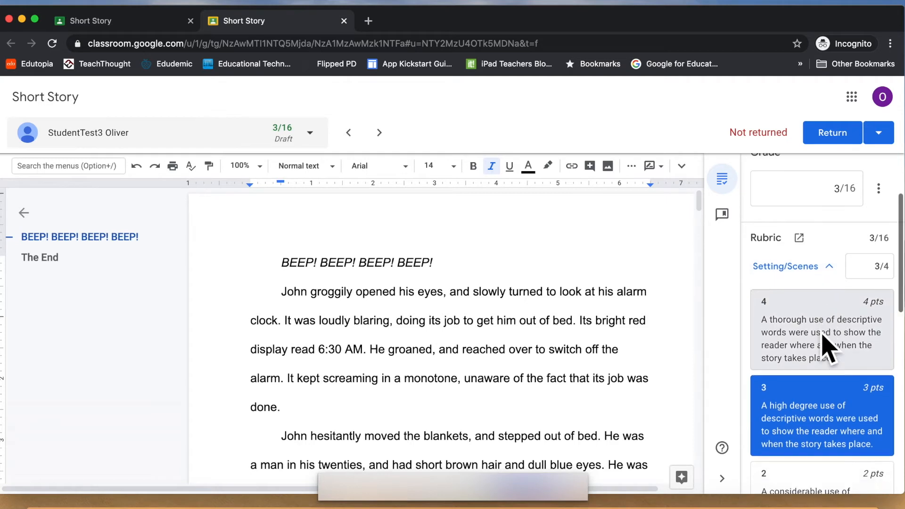
{"action": "scroll", "coordinate": [821, 340], "scroll_direction": "down", "scroll_amount": 2}
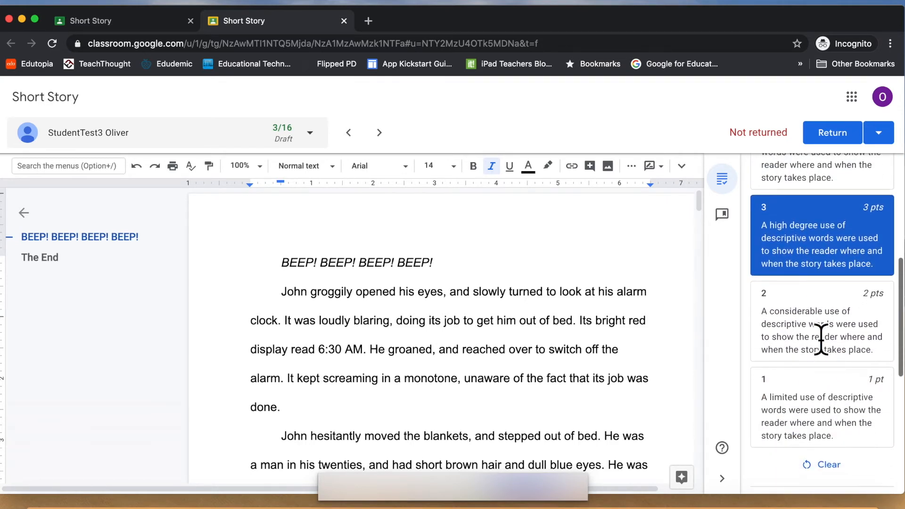
{"action": "scroll", "coordinate": [822, 340], "scroll_direction": "up", "scroll_amount": 2}
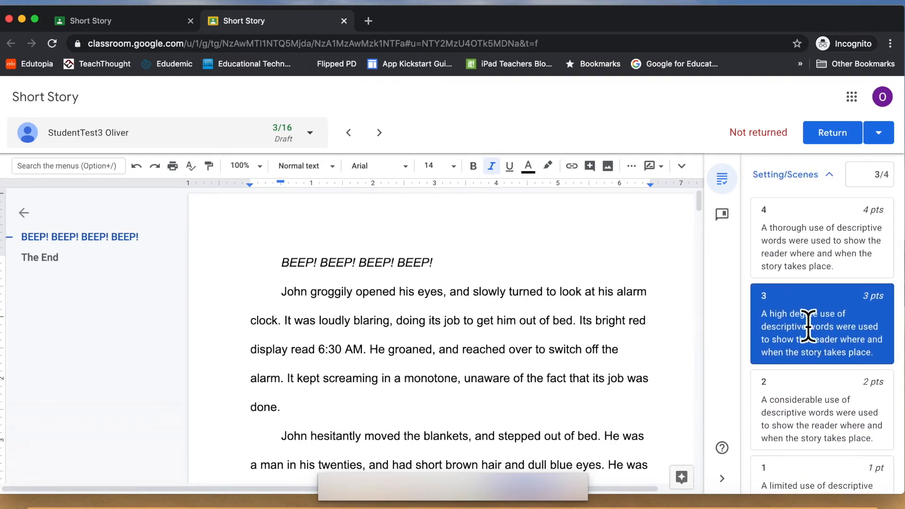
{"action": "left_click", "coordinate": [804, 247]}
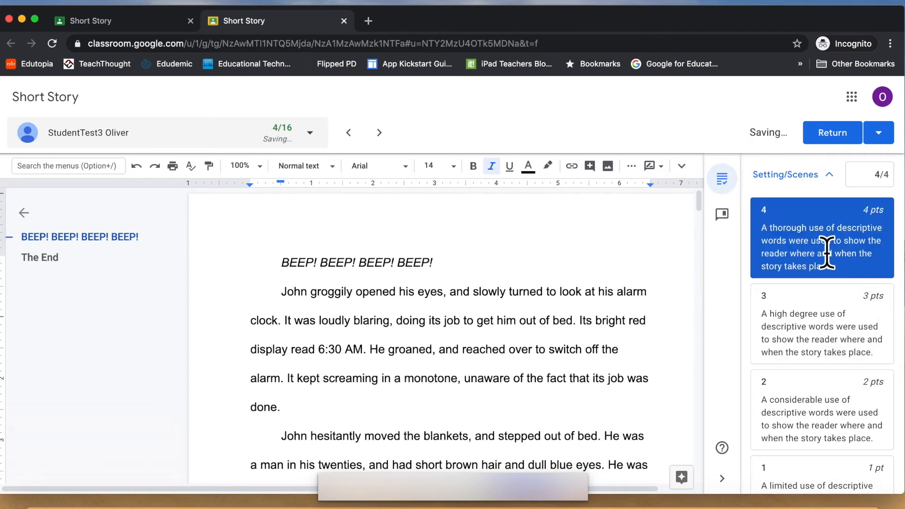
{"action": "scroll", "coordinate": [803, 254], "scroll_direction": "up", "scroll_amount": 2}
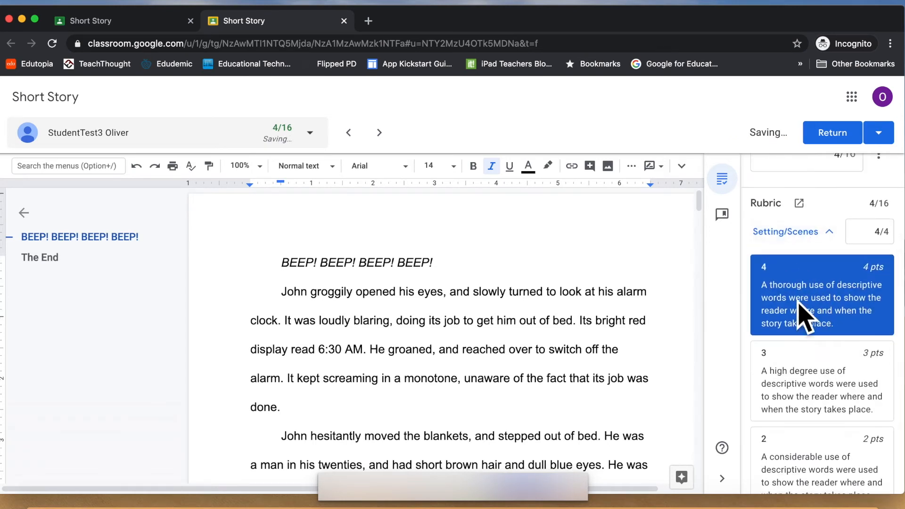
{"action": "left_click", "coordinate": [834, 239]}
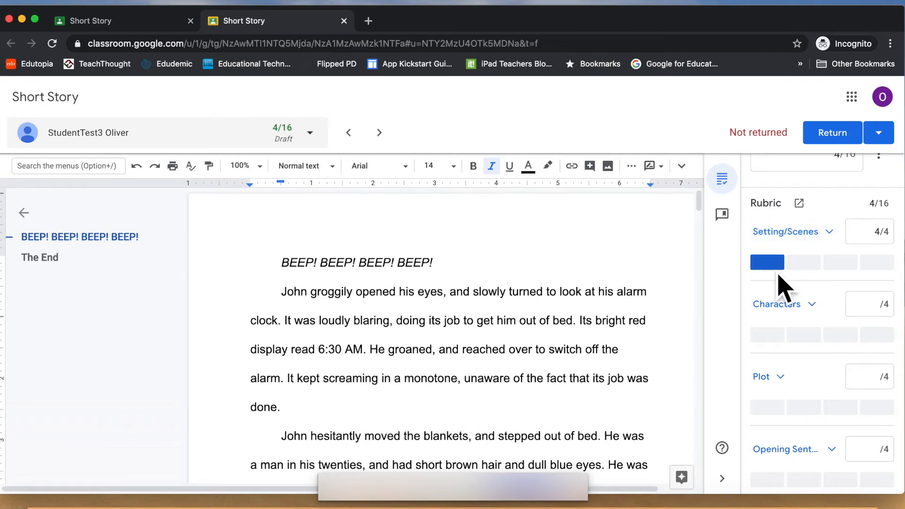
Step: Score Characters 3 points, Plot 4 points and the opening sentence criterion 4 points, and check the overall grade
{"action": "left_click", "coordinate": [760, 312]}
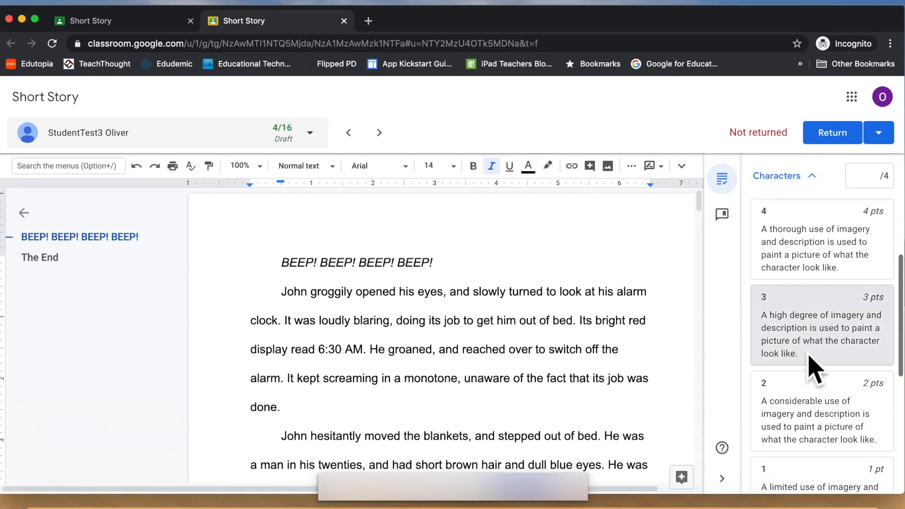
{"action": "left_click", "coordinate": [809, 356]}
{"action": "left_click", "coordinate": [827, 183]}
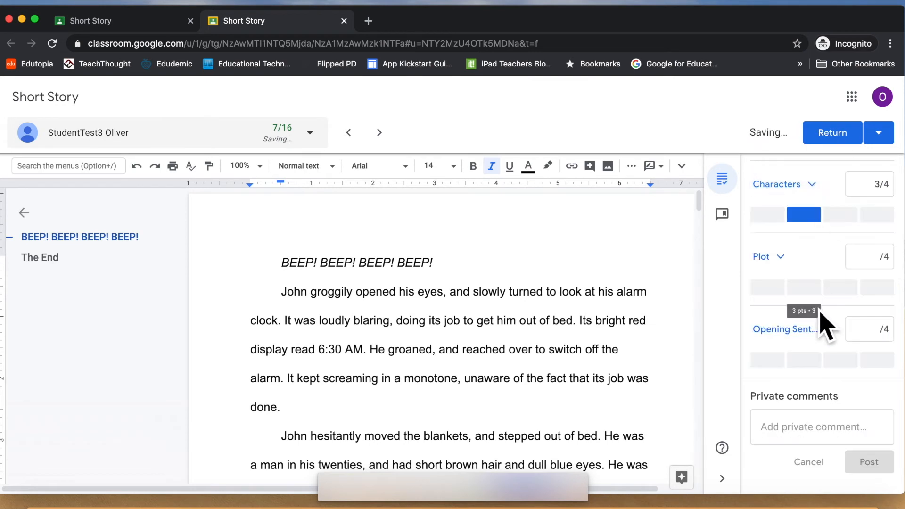
{"action": "left_click", "coordinate": [769, 287]}
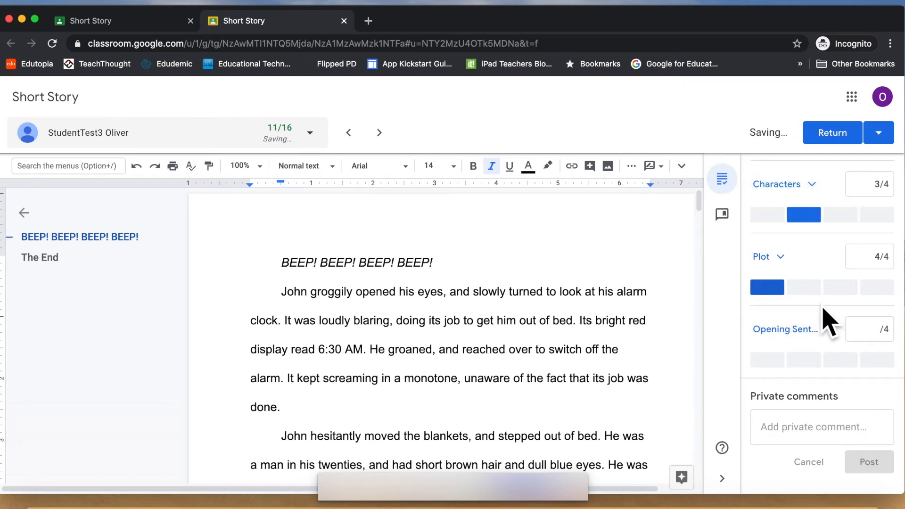
{"action": "left_click", "coordinate": [773, 361]}
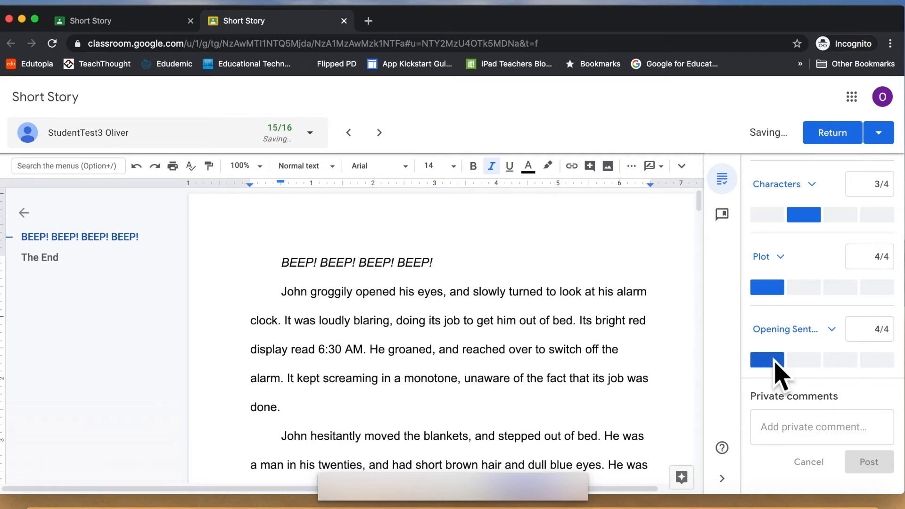
{"action": "scroll", "coordinate": [795, 326], "scroll_direction": "up", "scroll_amount": 5}
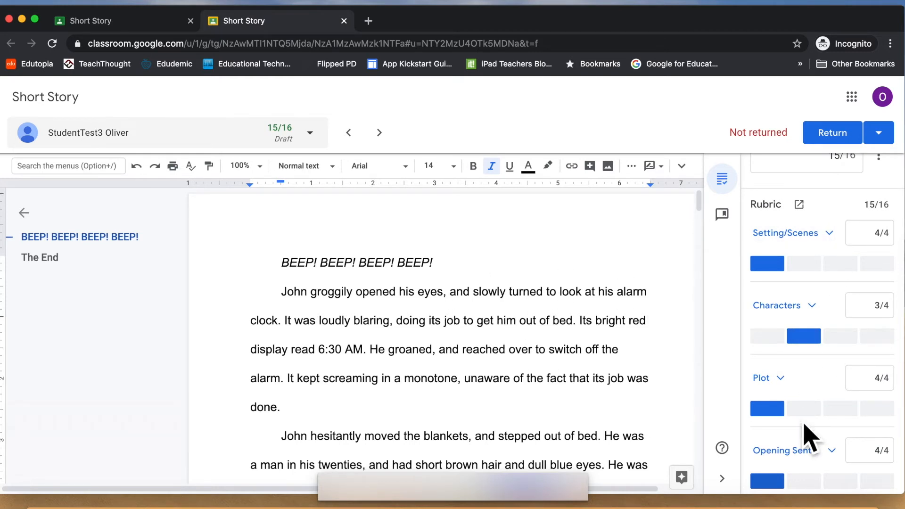
{"action": "scroll", "coordinate": [792, 377], "scroll_direction": "up", "scroll_amount": 2}
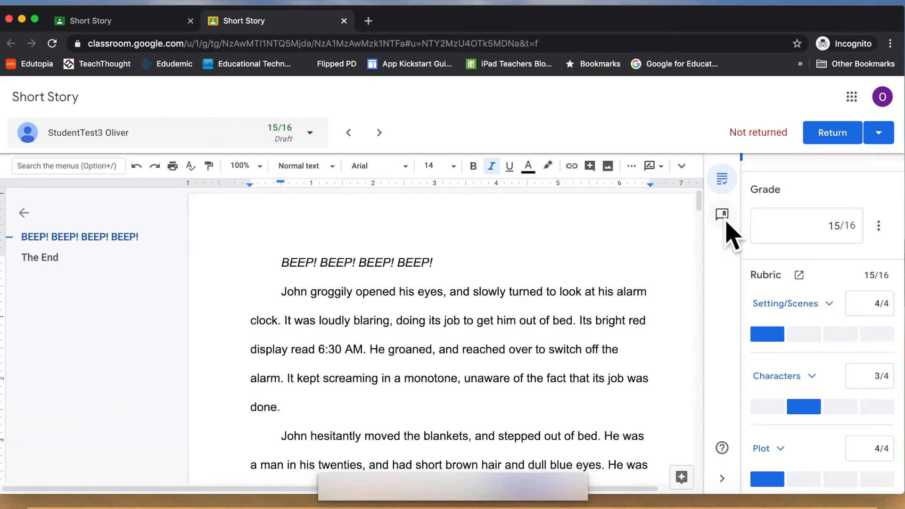
Step: Open the comment bank and look through its saved comments
{"action": "left_click", "coordinate": [727, 224]}
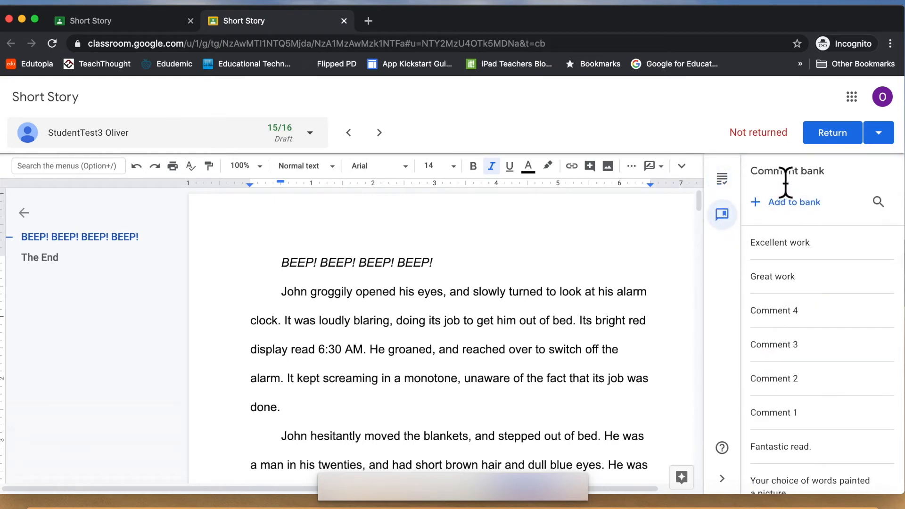
{"action": "scroll", "coordinate": [804, 369], "scroll_direction": "down", "scroll_amount": 2}
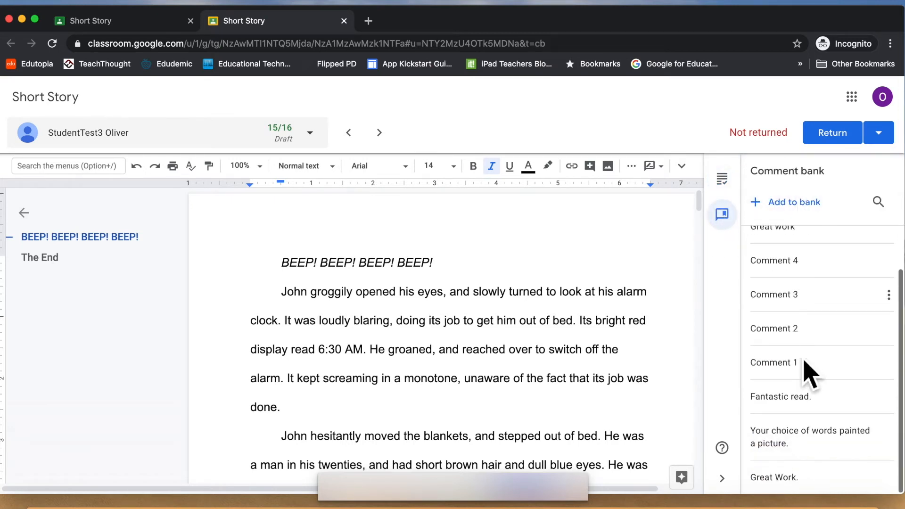
{"action": "scroll", "coordinate": [806, 367], "scroll_direction": "up", "scroll_amount": 2}
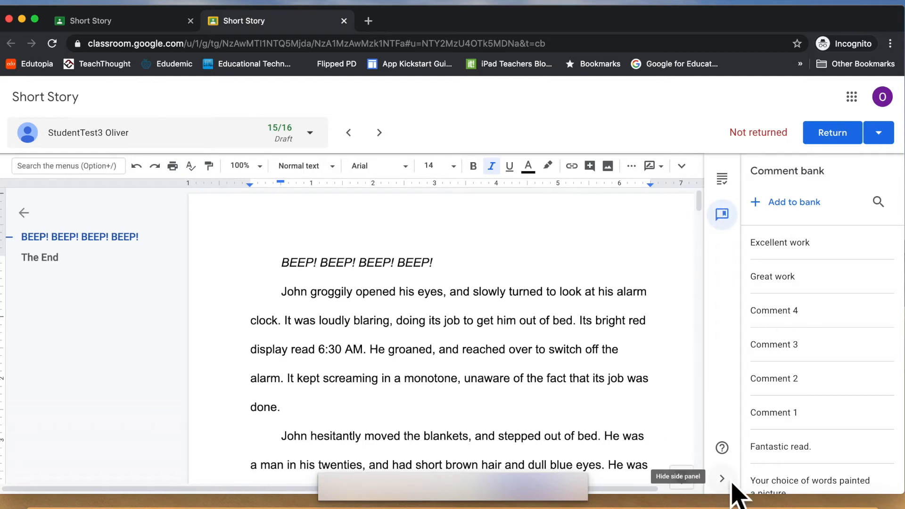
Step: Hide the side panel and comment on the BEEP! line: "I really like how you used a sound to start your story as was discussed in class."
{"action": "left_click", "coordinate": [723, 479]}
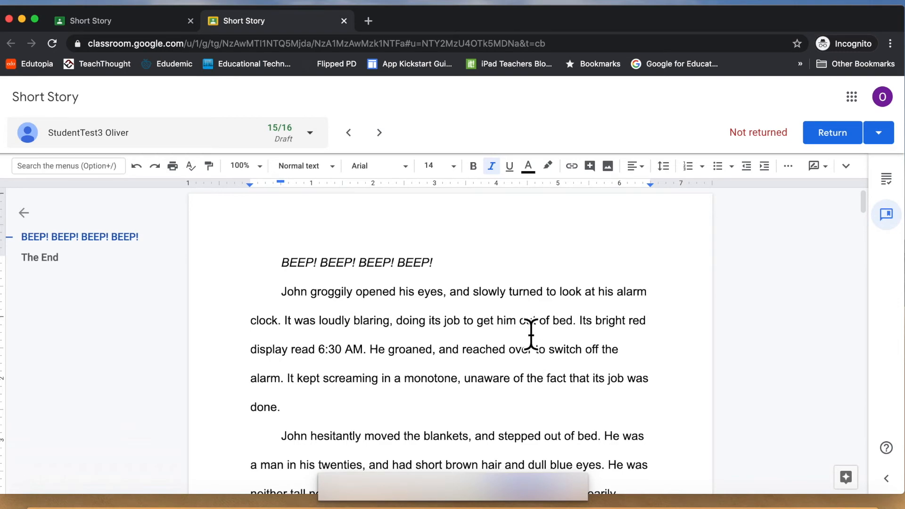
{"action": "scroll", "coordinate": [541, 288], "scroll_direction": "down", "scroll_amount": 3}
{"action": "scroll", "coordinate": [542, 288], "scroll_direction": "up", "scroll_amount": 3}
{"action": "left_click_drag", "start_coordinate": [285, 275], "coordinate": [443, 273]}
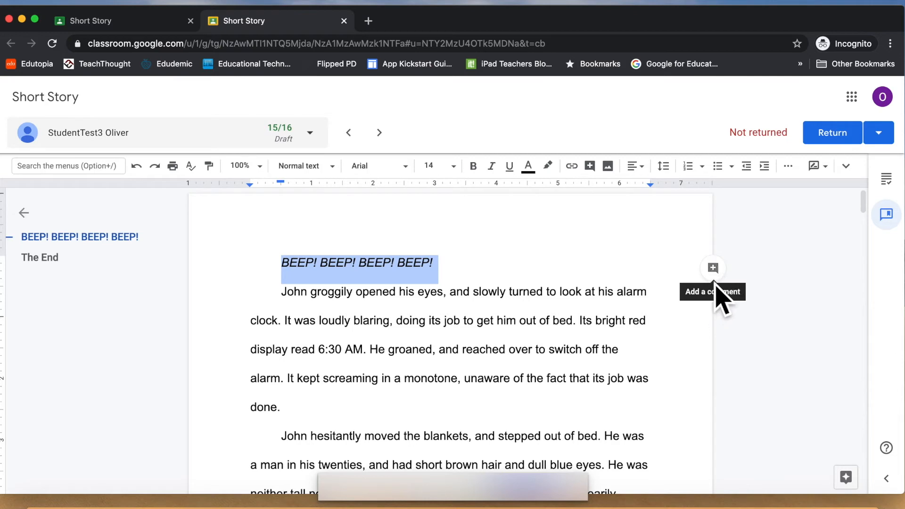
{"action": "left_click", "coordinate": [713, 268]}
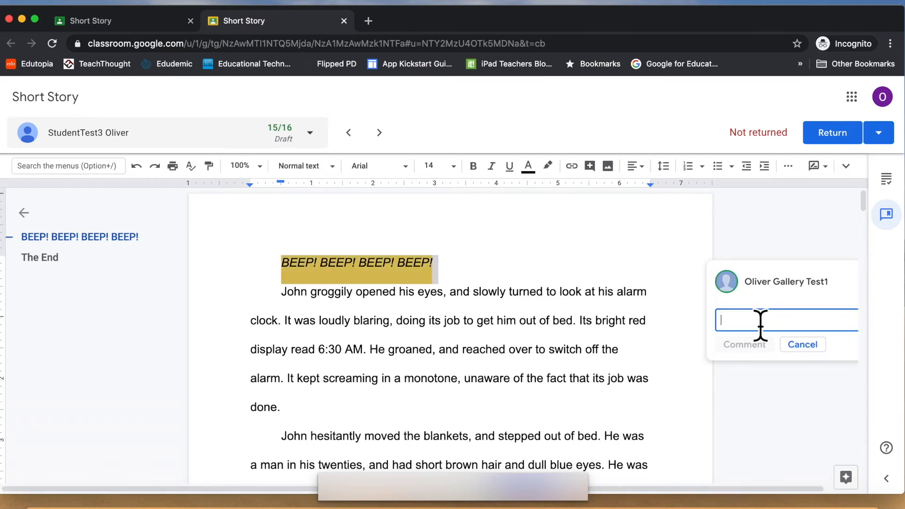
{"action": "type", "text": "I"}
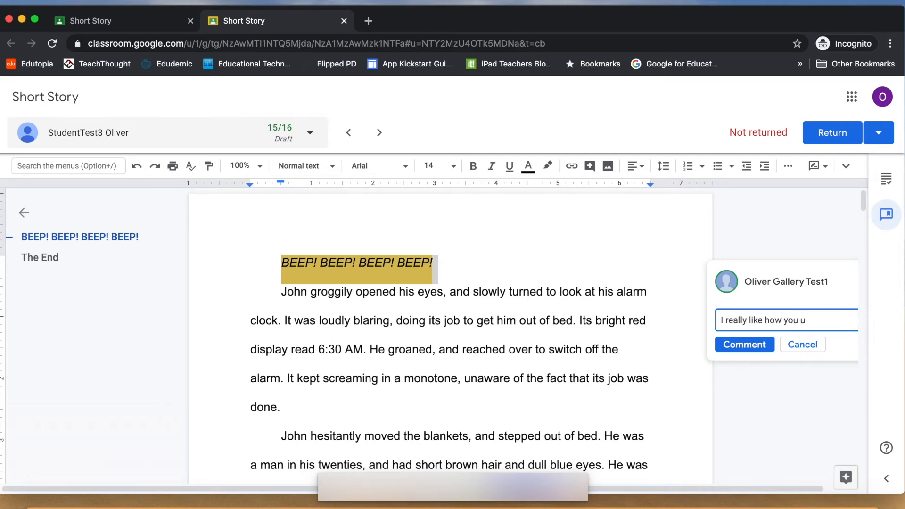
{"action": "type", "text": "really like how you used a sound to "}
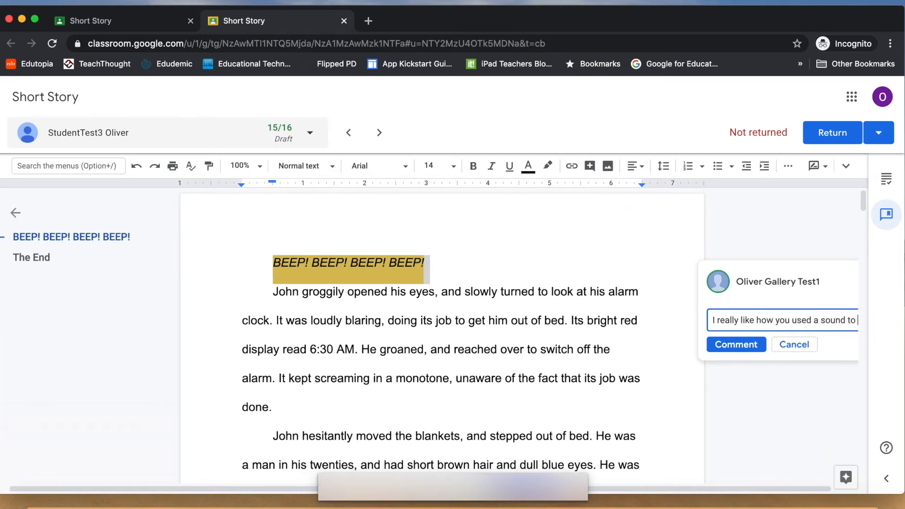
{"action": "type", "text": "start your story as was disc"}
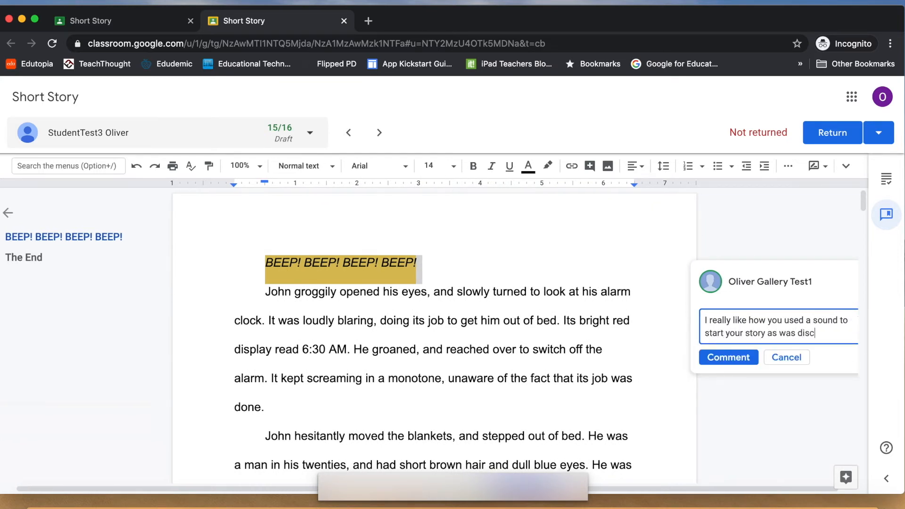
{"action": "type", "text": "ussed in clas."}
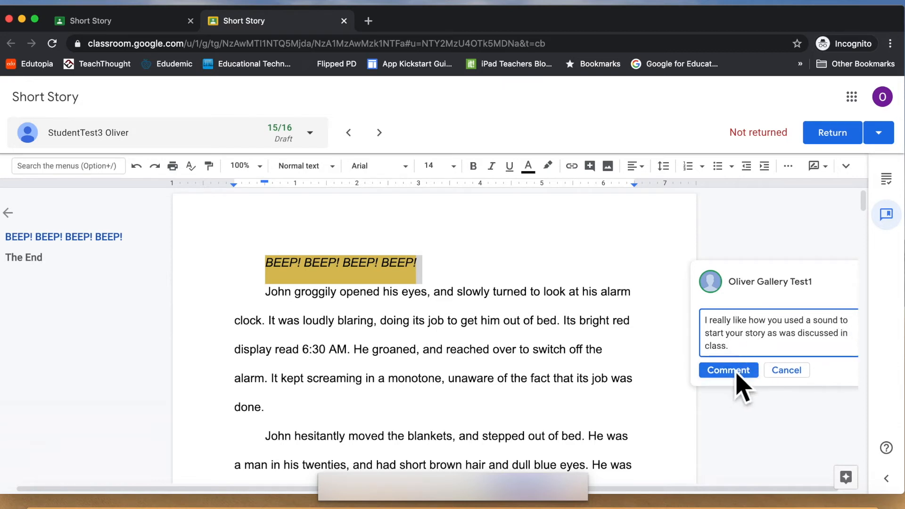
{"action": "left_click", "coordinate": [732, 380]}
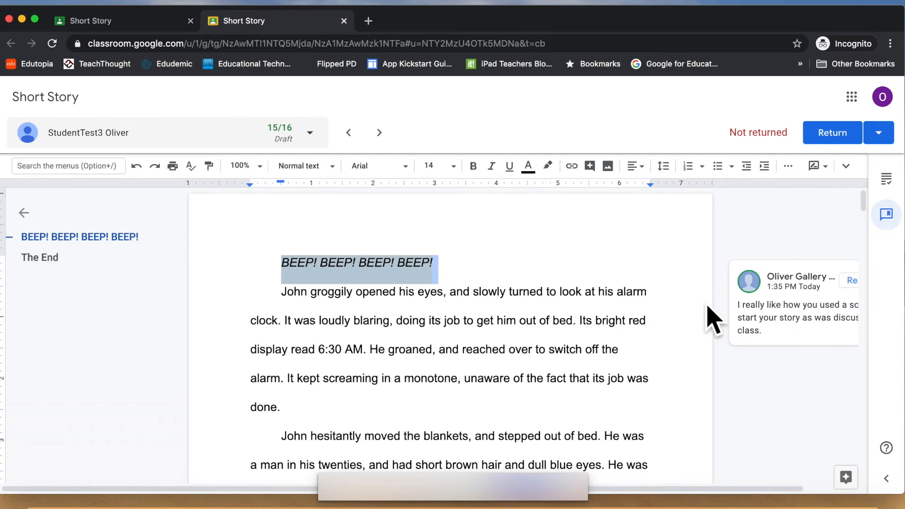
Step: Comment on "John hesitantly" in the second paragraph: "I would have liked to know more about John at this point."
{"action": "scroll", "coordinate": [529, 379], "scroll_direction": "down", "scroll_amount": 1}
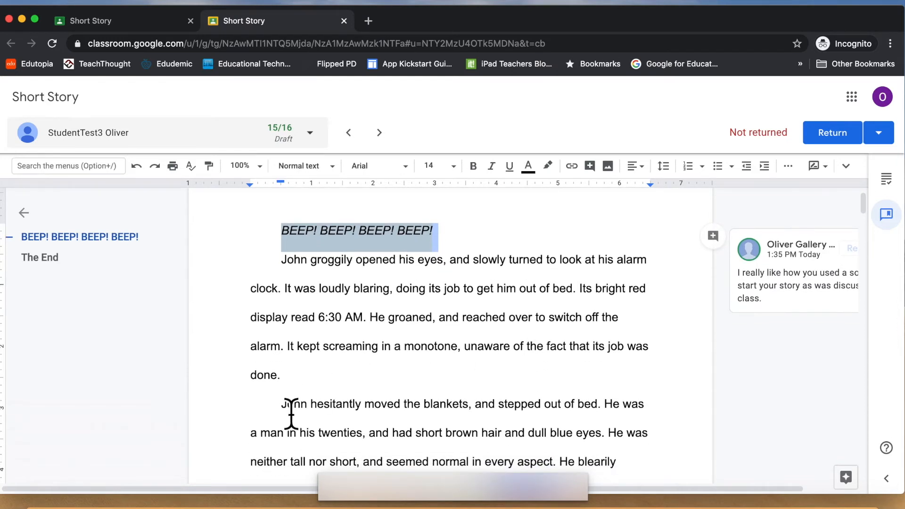
{"action": "left_click_drag", "start_coordinate": [283, 410], "coordinate": [365, 410]}
{"action": "left_click", "coordinate": [713, 409]}
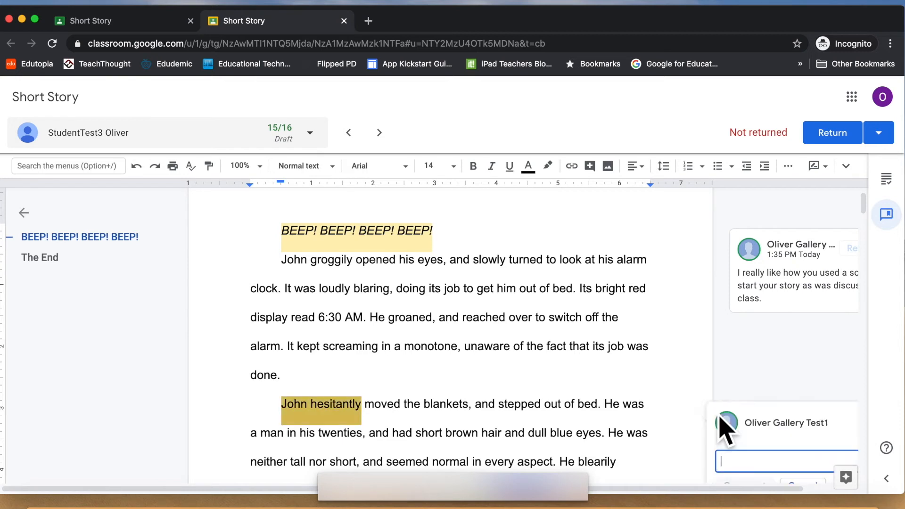
{"action": "type", "text": "I would have liked to"}
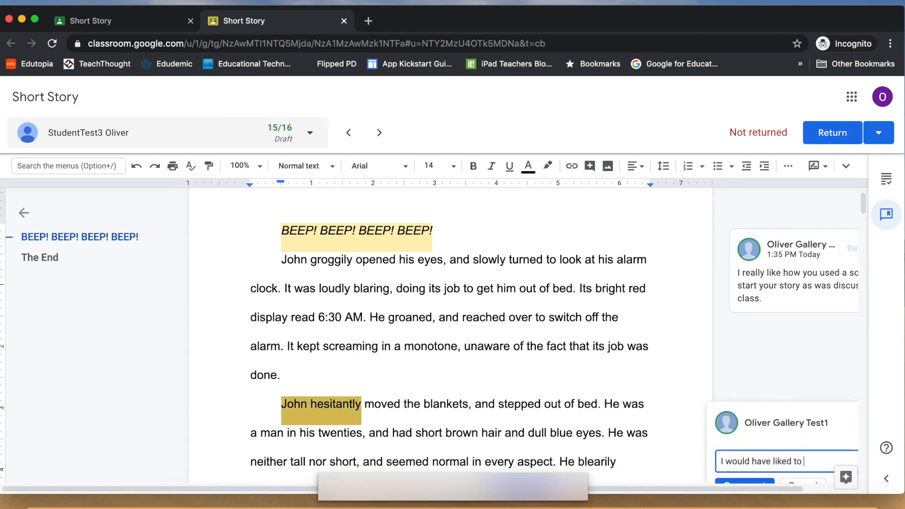
{"action": "type", "text": " know more about John at this point."}
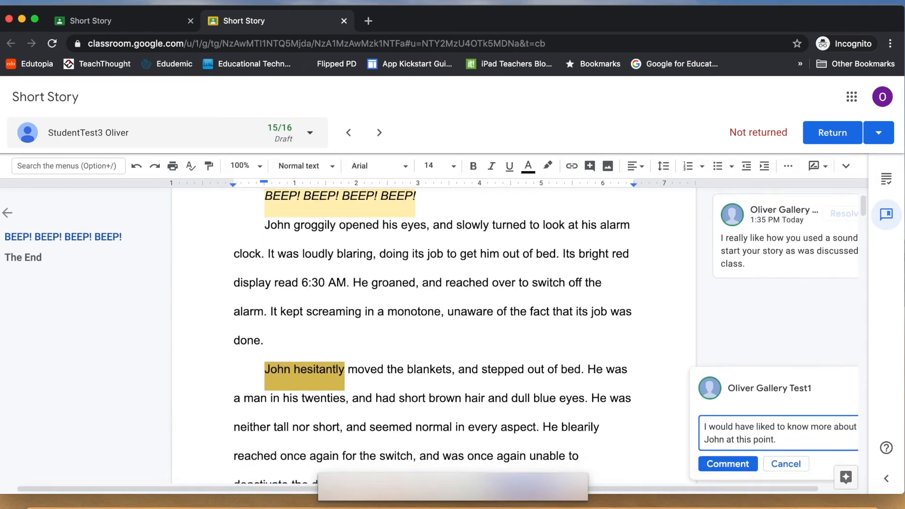
{"action": "left_click", "coordinate": [749, 425]}
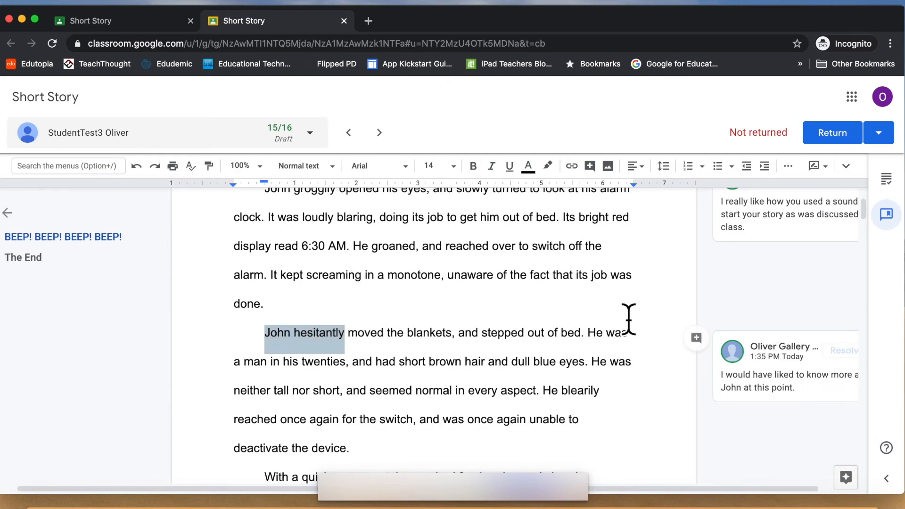
Step: Add the comment "sdfsdf" to the word "plug" in the paragraph beginning "With a quick movement"
{"action": "scroll", "coordinate": [628, 320], "scroll_direction": "up", "scroll_amount": 2}
{"action": "scroll", "coordinate": [629, 319], "scroll_direction": "down", "scroll_amount": 5}
{"action": "double_click", "coordinate": [506, 334]}
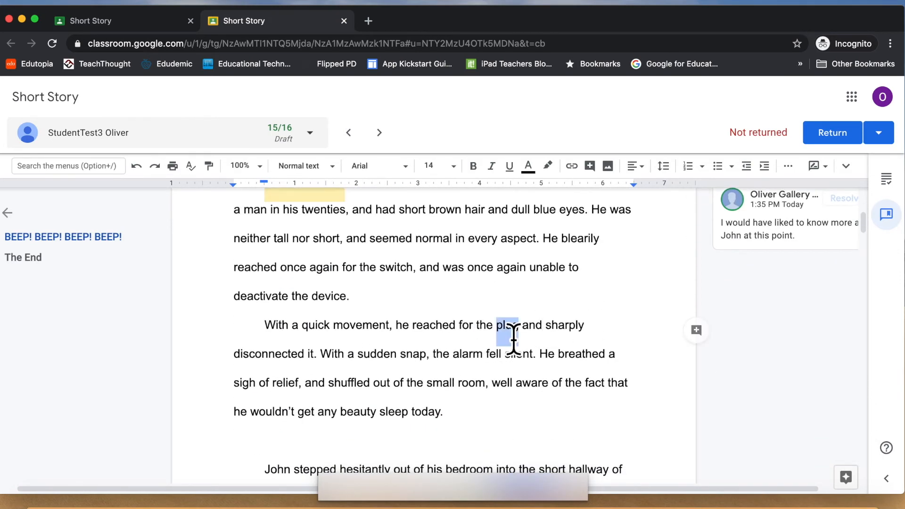
{"action": "left_click", "coordinate": [695, 331]}
{"action": "type", "text": "sdfsdf"}
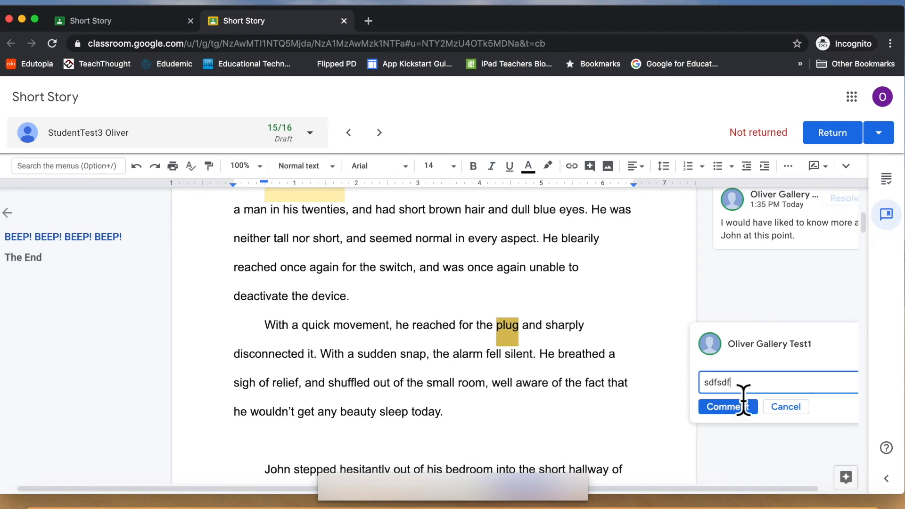
{"action": "left_click", "coordinate": [738, 406]}
Step: Add the comment "sdfsdf" to the word "second" near the end of the first page
{"action": "scroll", "coordinate": [565, 414], "scroll_direction": "down", "scroll_amount": 3}
{"action": "double_click", "coordinate": [524, 351]}
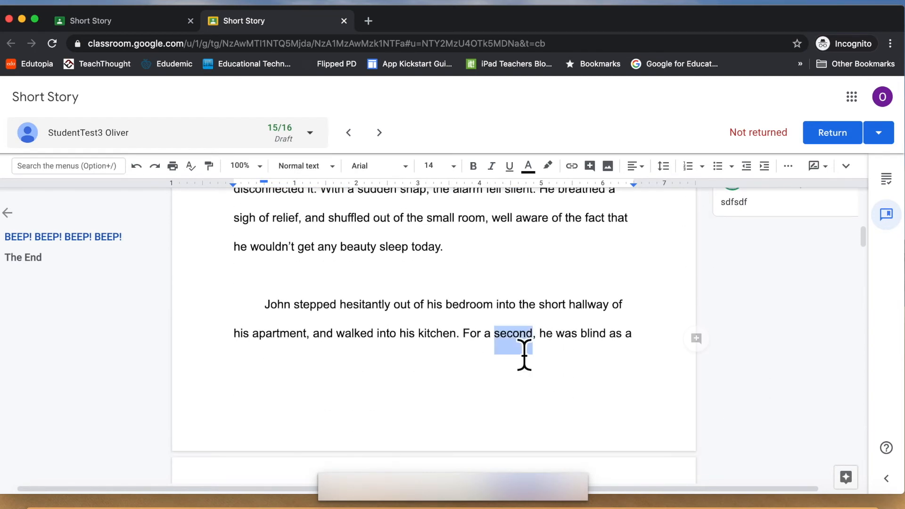
{"action": "left_click", "coordinate": [698, 340]}
{"action": "type", "text": "sdfsdf"}
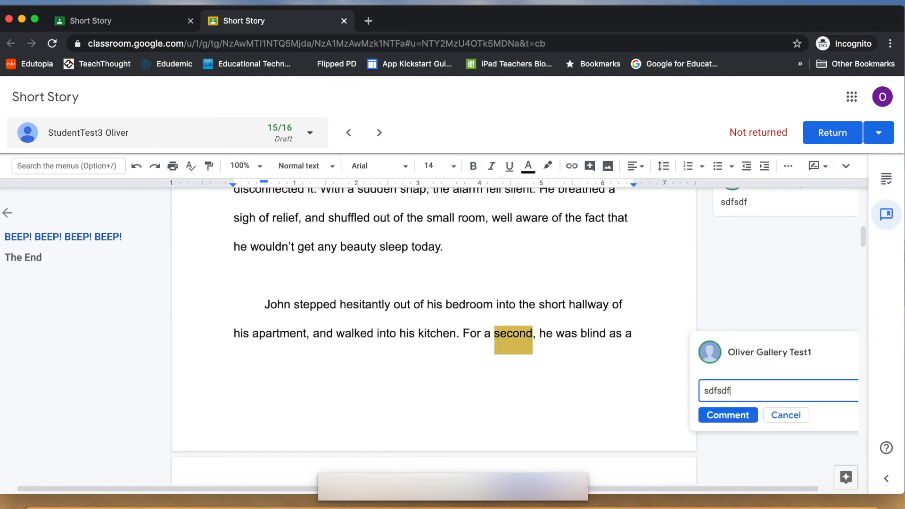
{"action": "left_click", "coordinate": [736, 414]}
Step: Add the comment "sdfsdf" to the "30" of "7:30" on the second page, discarding the first draft of it
{"action": "scroll", "coordinate": [561, 372], "scroll_direction": "down", "scroll_amount": 10}
{"action": "double_click", "coordinate": [525, 309]}
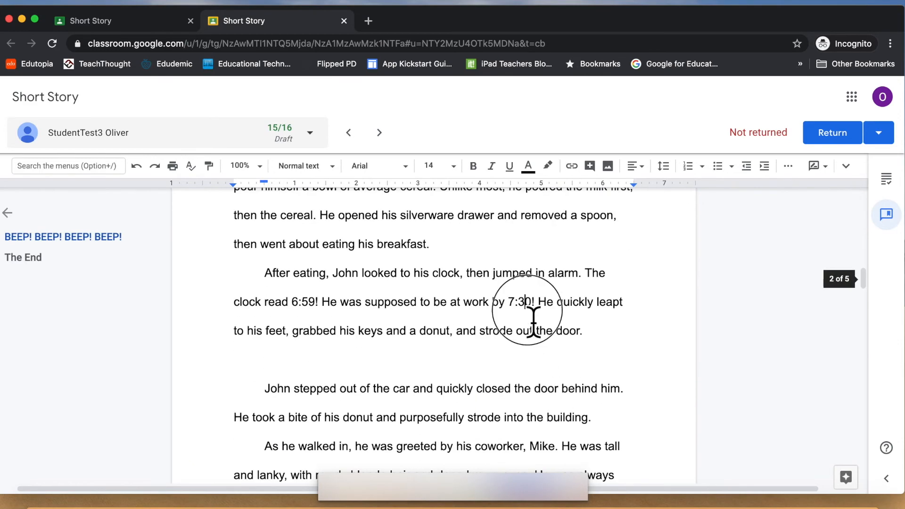
{"action": "left_click", "coordinate": [699, 312]}
{"action": "type", "text": "sdfsdf"}
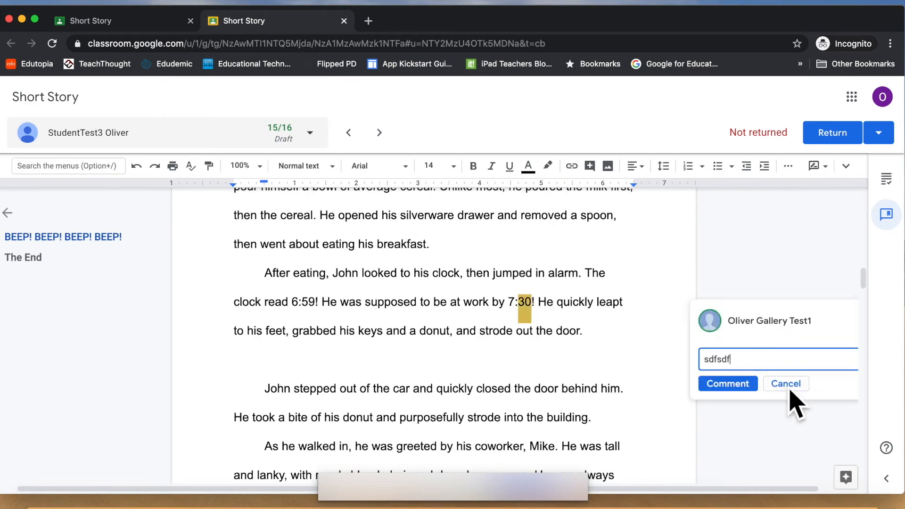
{"action": "left_click", "coordinate": [786, 384]}
{"action": "left_click", "coordinate": [696, 306]}
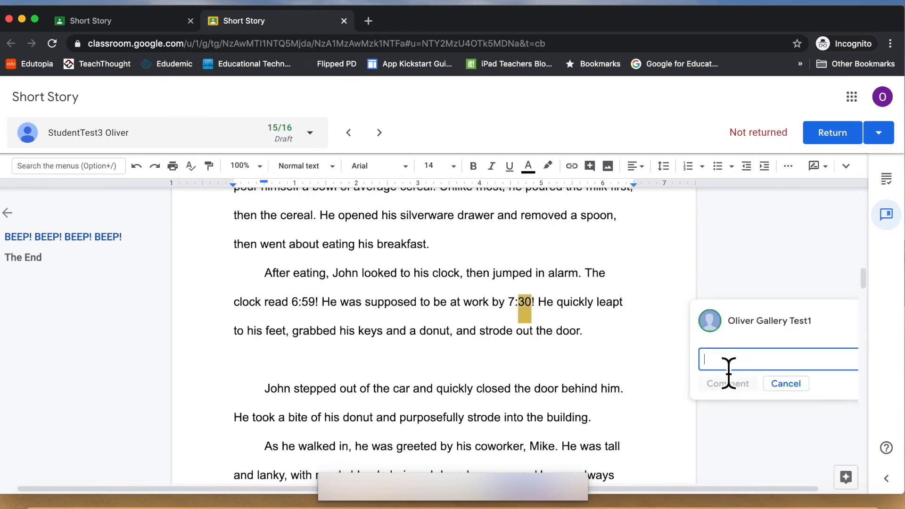
{"action": "type", "text": "sdfsdf"}
{"action": "left_click", "coordinate": [727, 382]}
Step: Look back over the comments added through the story, opening the one attached to the BEEP! line
{"action": "scroll", "coordinate": [724, 302], "scroll_direction": "up", "scroll_amount": 15}
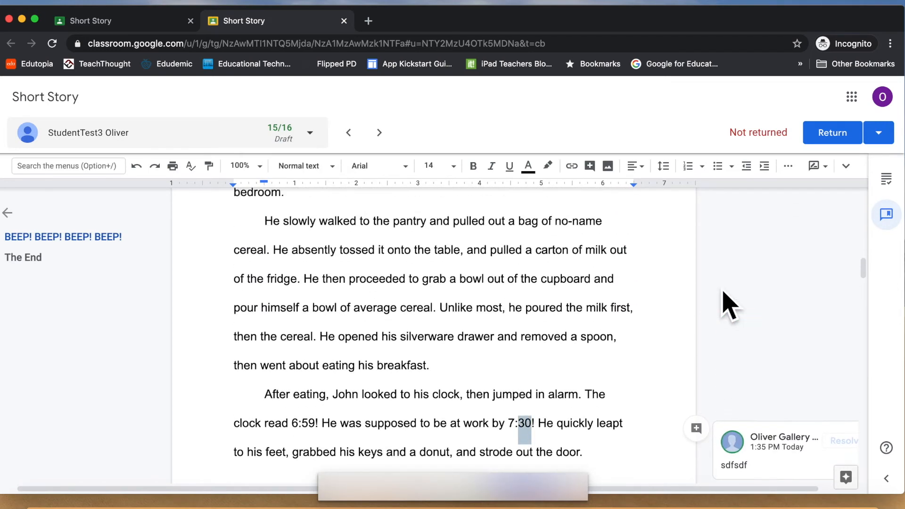
{"action": "scroll", "coordinate": [724, 294], "scroll_direction": "up", "scroll_amount": 5}
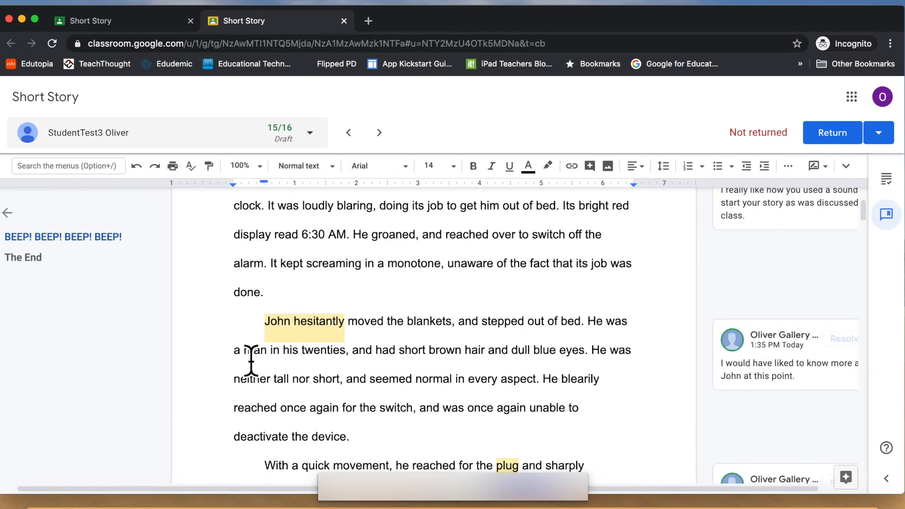
{"action": "scroll", "coordinate": [300, 350], "scroll_direction": "up", "scroll_amount": 4}
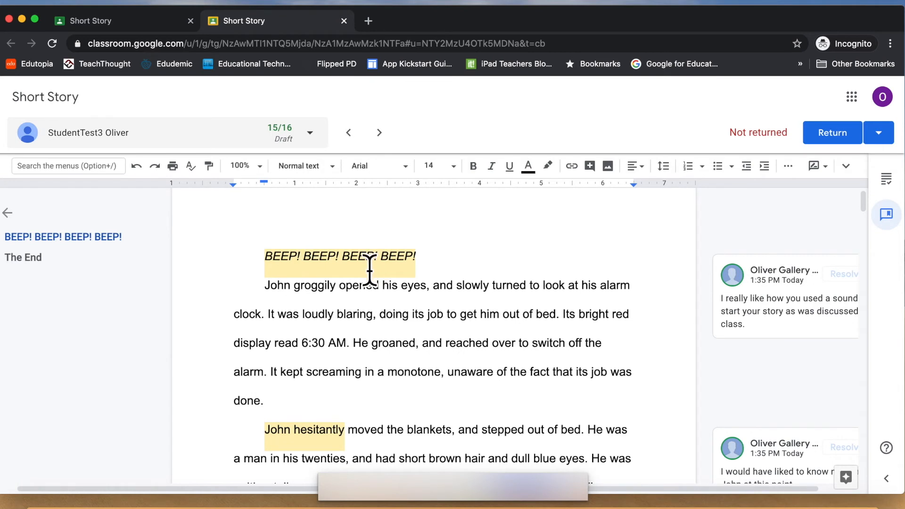
{"action": "left_click", "coordinate": [368, 272]}
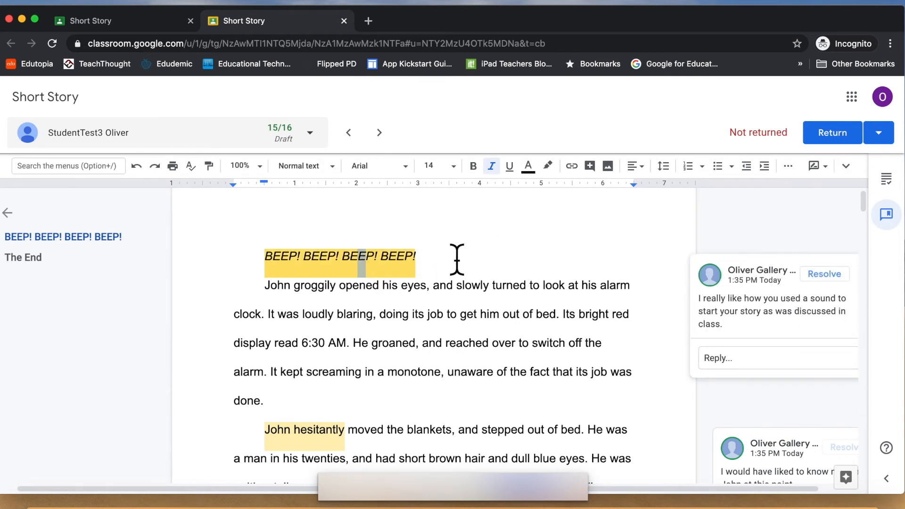
{"action": "scroll", "coordinate": [768, 295], "scroll_direction": "down", "scroll_amount": 7}
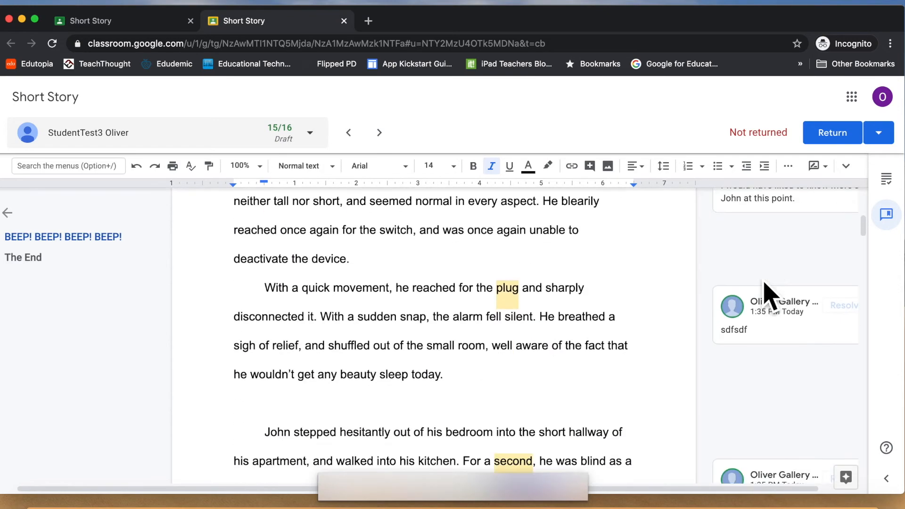
{"action": "scroll", "coordinate": [771, 297], "scroll_direction": "up", "scroll_amount": 2}
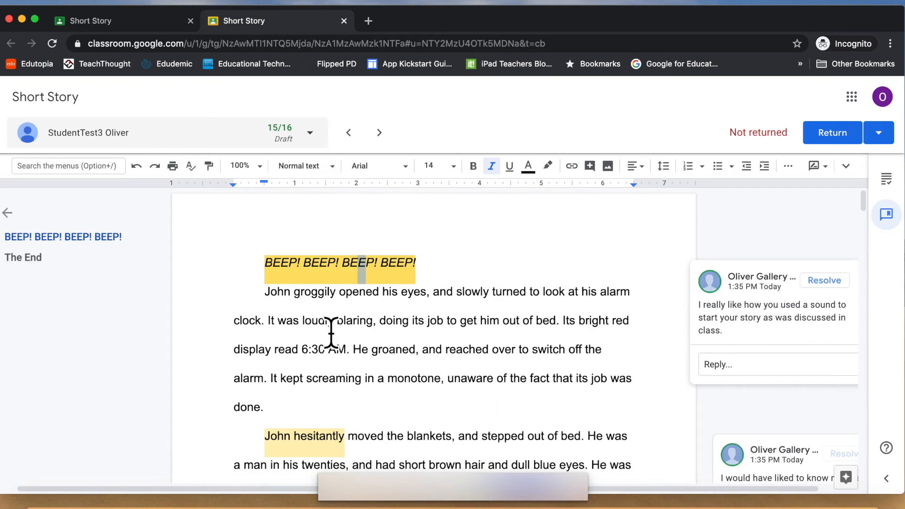
Step: Add the comment "sdfsdf" to the word "groaned" in the story's first paragraph
{"action": "double_click", "coordinate": [388, 351]}
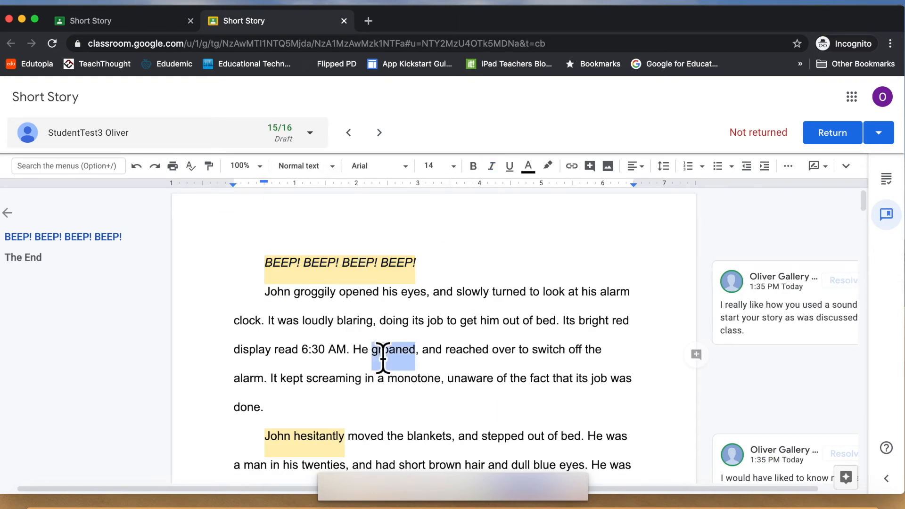
{"action": "left_click", "coordinate": [697, 355]}
{"action": "type", "text": "sdfsdf"}
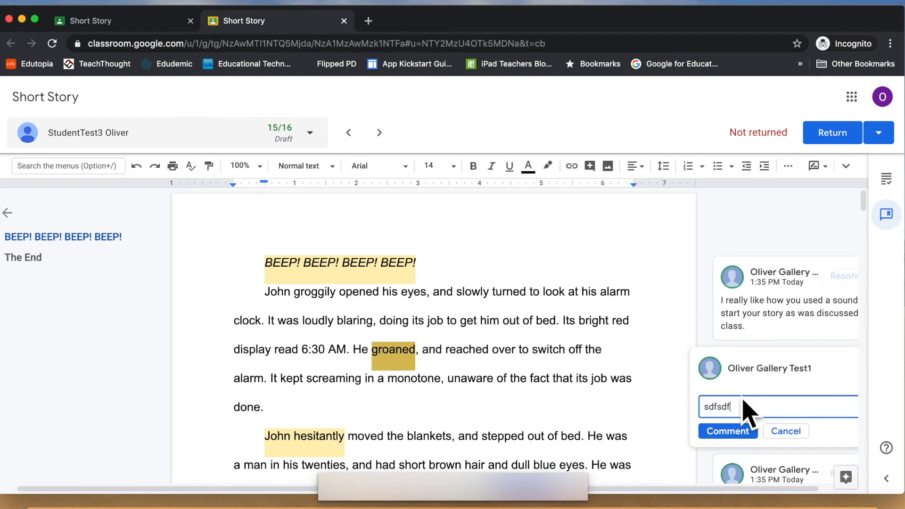
{"action": "left_click", "coordinate": [713, 430]}
Step: Add the comment "sdfsf" to the word "bright" in the story's first paragraph
{"action": "left_click", "coordinate": [603, 330]}
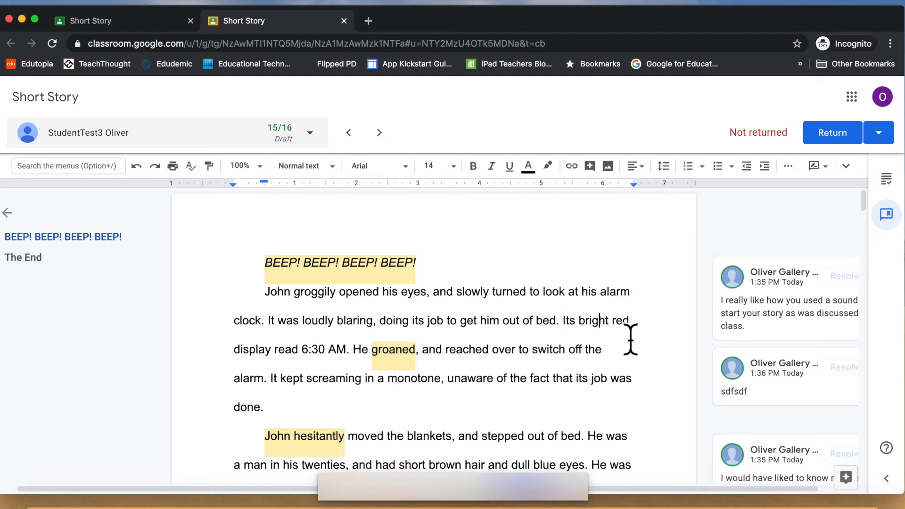
{"action": "double_click", "coordinate": [598, 325]}
{"action": "left_click", "coordinate": [697, 328]}
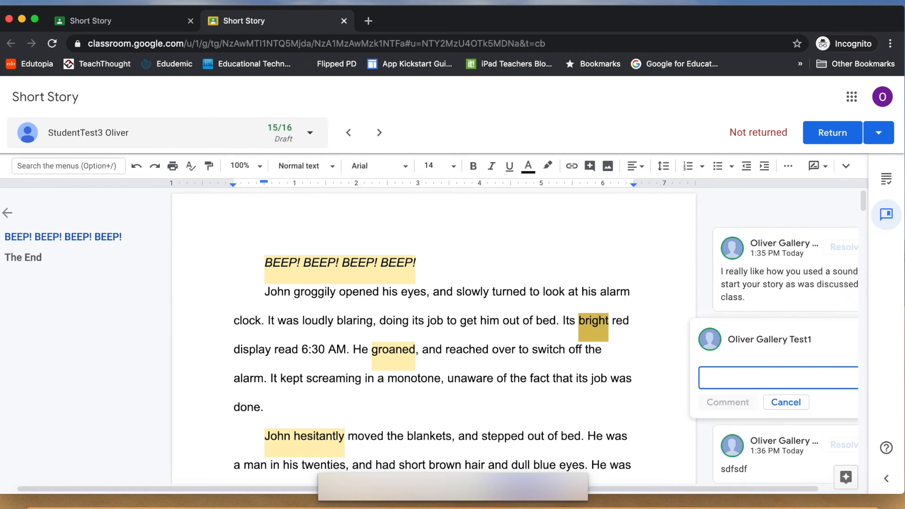
{"action": "type", "text": "sdfsf"}
{"action": "left_click", "coordinate": [745, 402]}
Step: Add the comment "sdfsdf" to the word "turned" in the first paragraph and view the comments on "bright" and "turned"
{"action": "double_click", "coordinate": [509, 294]}
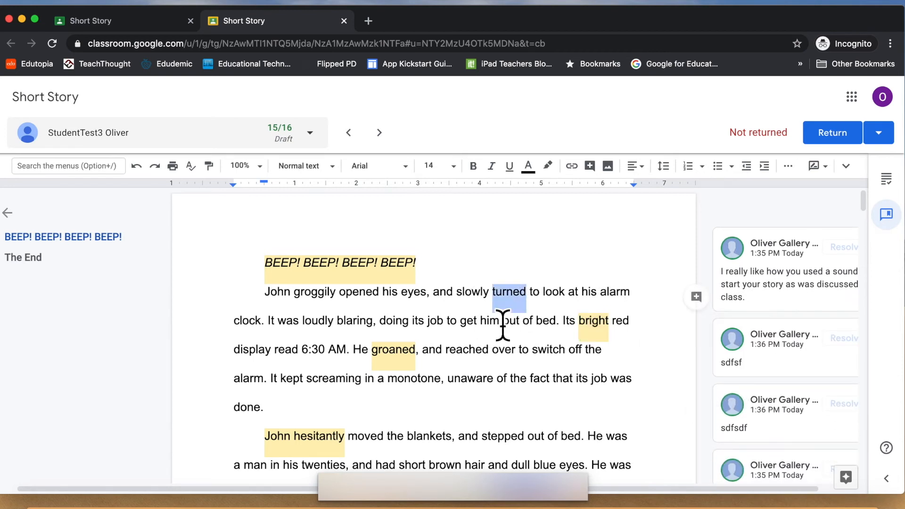
{"action": "left_click", "coordinate": [696, 298]}
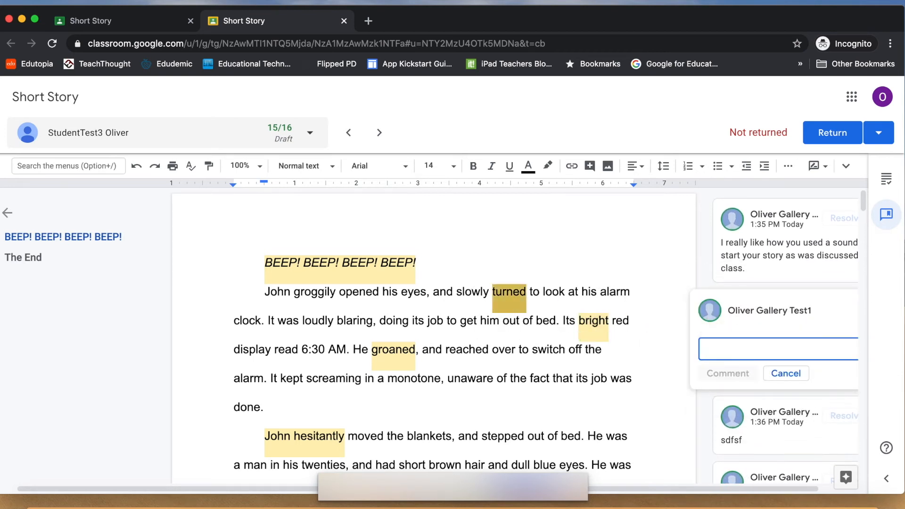
{"action": "type", "text": "sdfsdf"}
{"action": "left_click", "coordinate": [735, 377]}
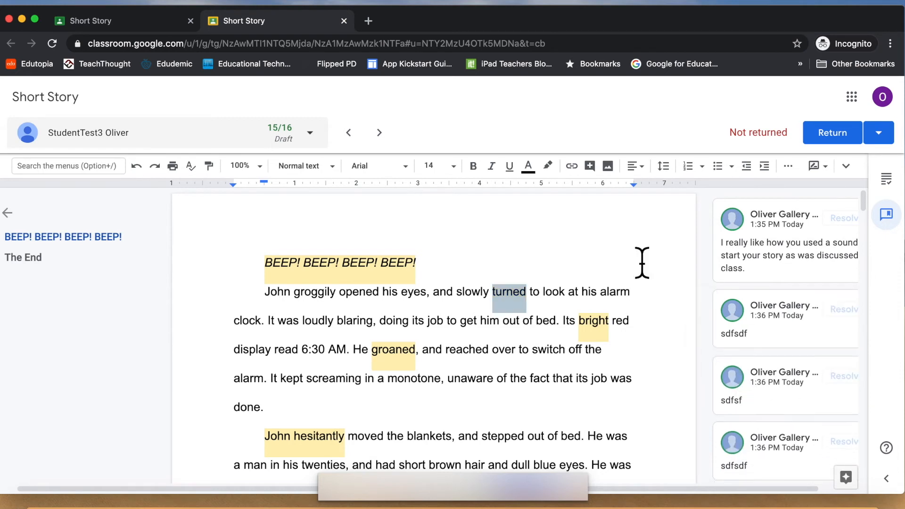
{"action": "left_click", "coordinate": [592, 334]}
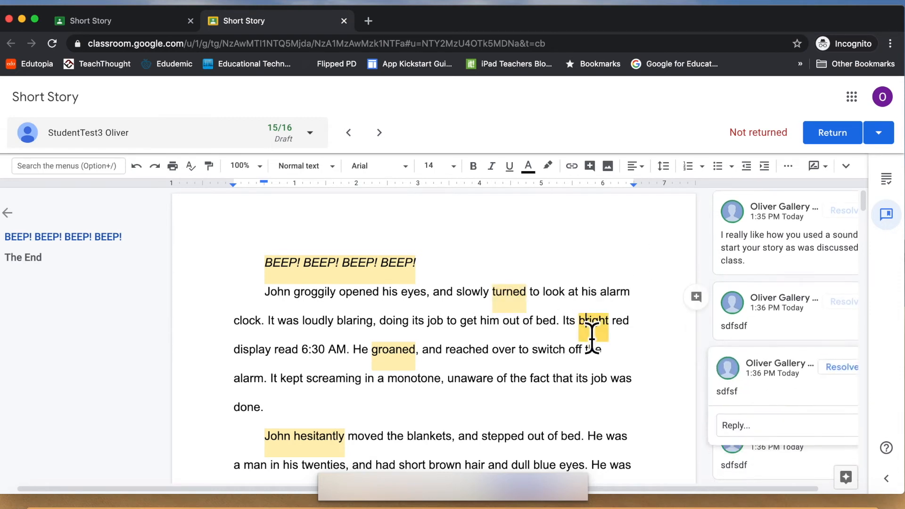
{"action": "left_click", "coordinate": [503, 293]}
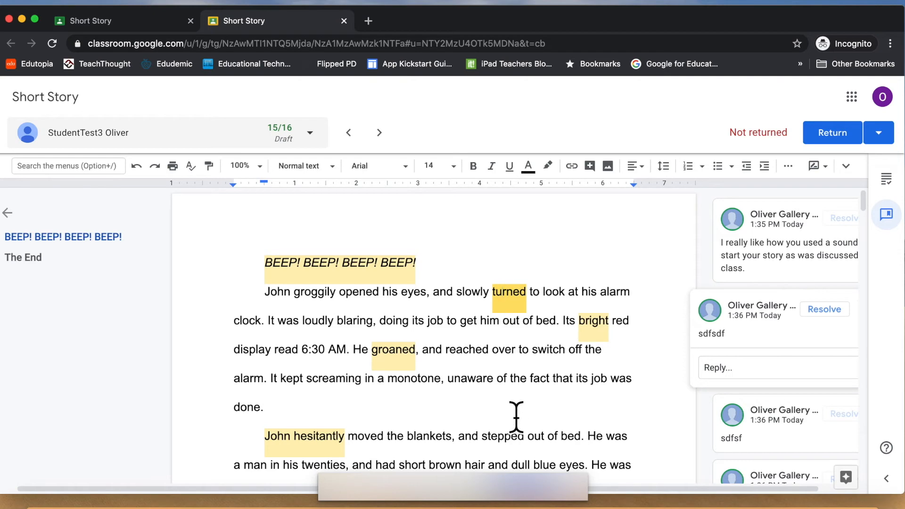
Step: Suggest deleting the sentence "It kept screaming in a monotone, unaware of the fact that its job was done." from the first paragraph
{"action": "left_click", "coordinate": [639, 272]}
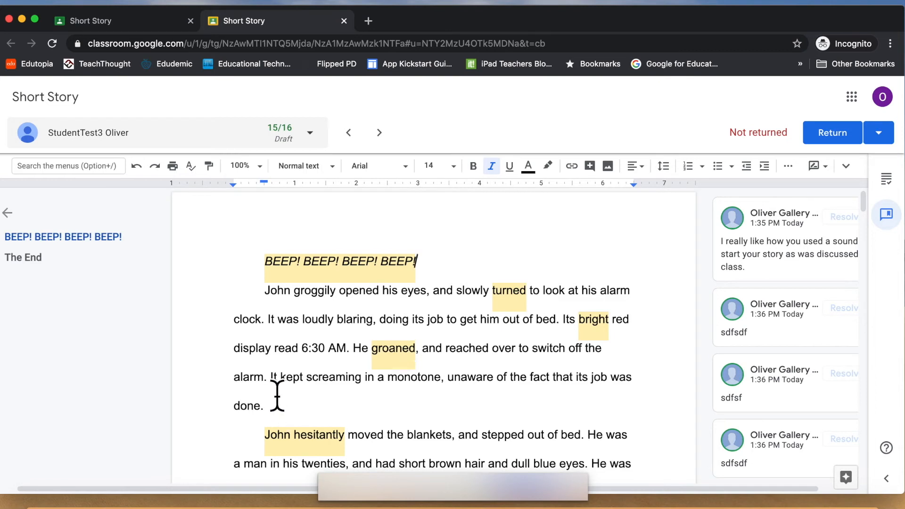
{"action": "left_click", "coordinate": [277, 380]}
{"action": "left_click_drag", "start_coordinate": [286, 395], "coordinate": [315, 411]}
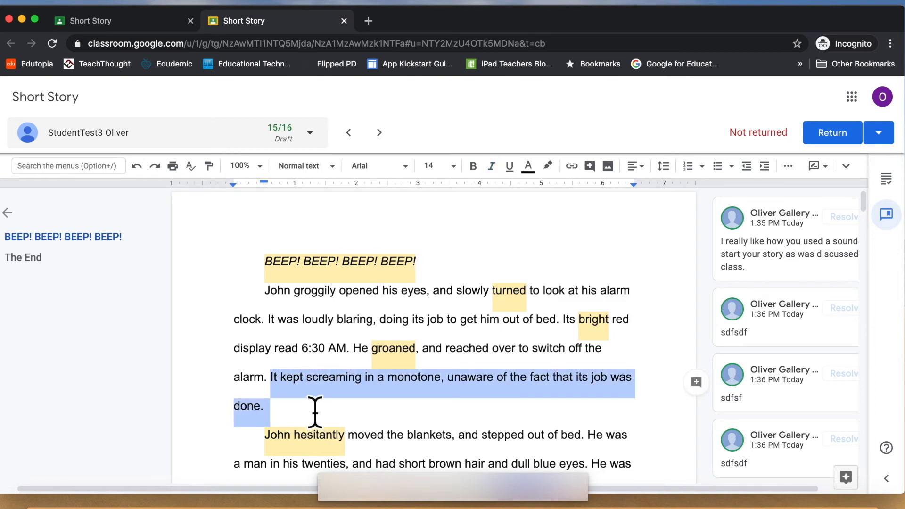
{"action": "key", "text": "BackSpace"}
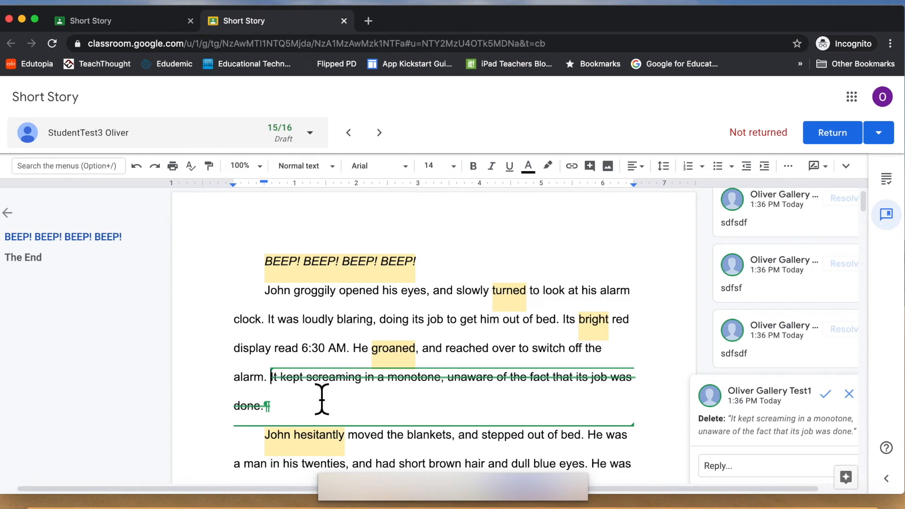
Step: Try accepting and rejecting the suggested deletion of the "It kept screaming" sentence, undoing each decision
{"action": "scroll", "coordinate": [335, 397], "scroll_direction": "down", "scroll_amount": 1}
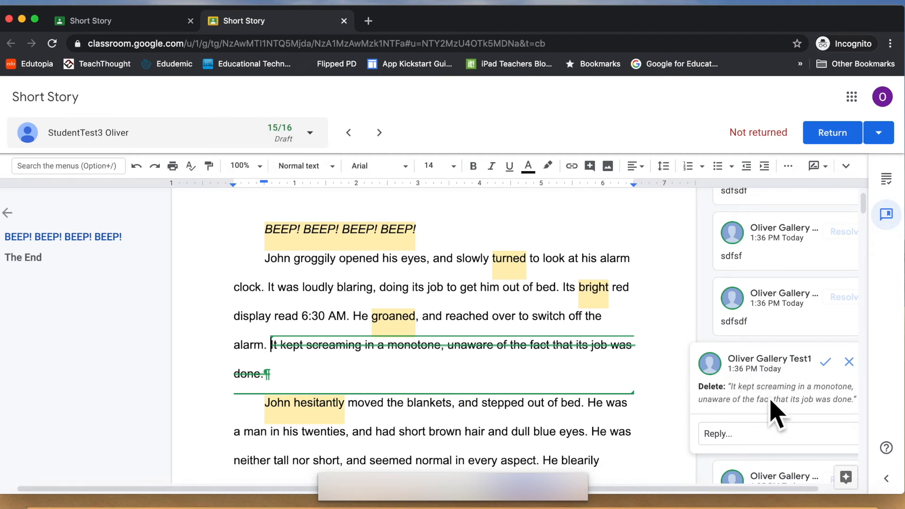
{"action": "left_click", "coordinate": [826, 362]}
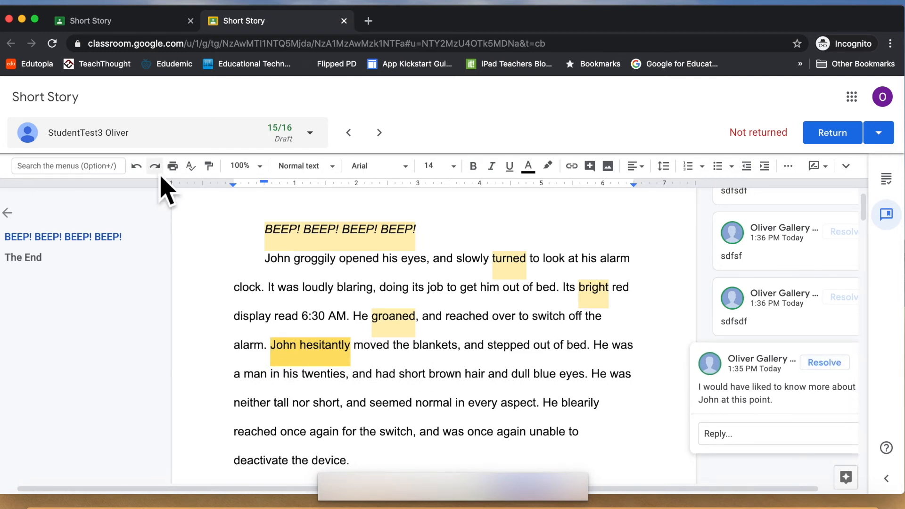
{"action": "left_click", "coordinate": [136, 166]}
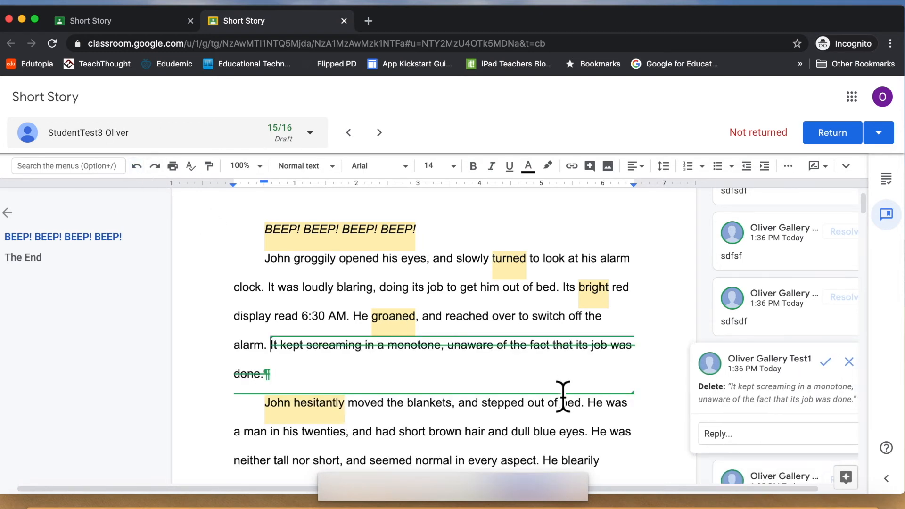
{"action": "left_click", "coordinate": [856, 368]}
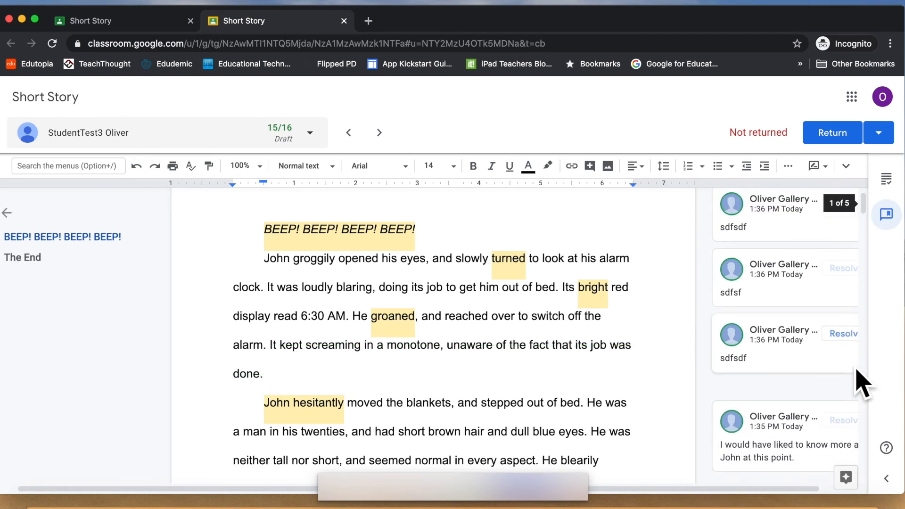
{"action": "left_click", "coordinate": [136, 166]}
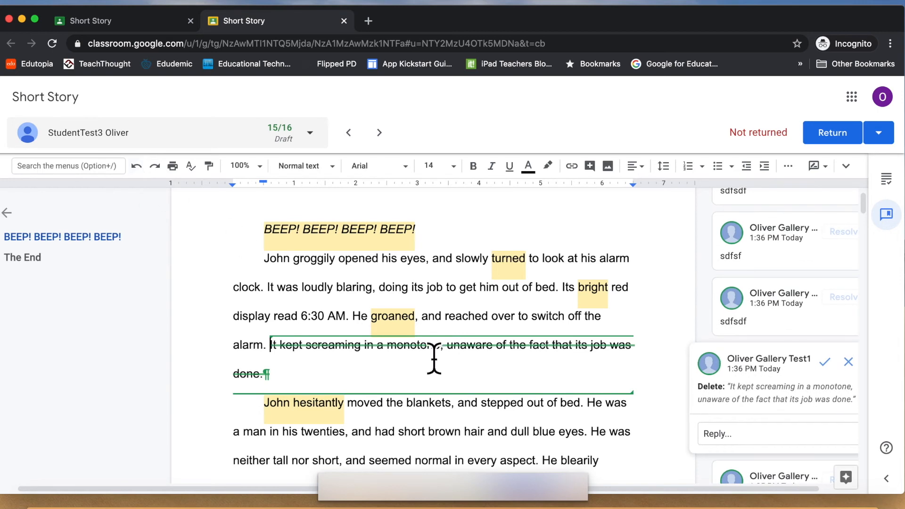
{"action": "left_click", "coordinate": [445, 337]}
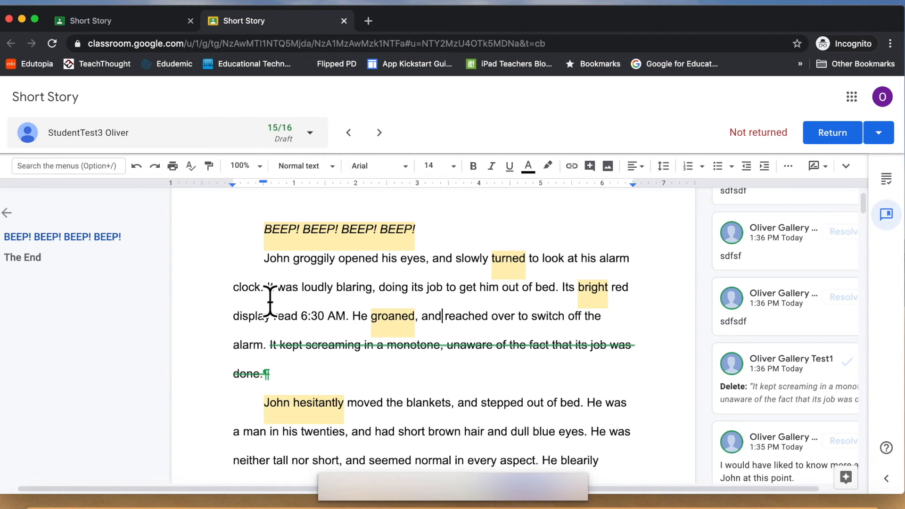
Step: Suggest inserting the text "John was a tall..." before "John hesitantly" at the start of the second paragraph
{"action": "scroll", "coordinate": [304, 387], "scroll_direction": "down", "scroll_amount": 2}
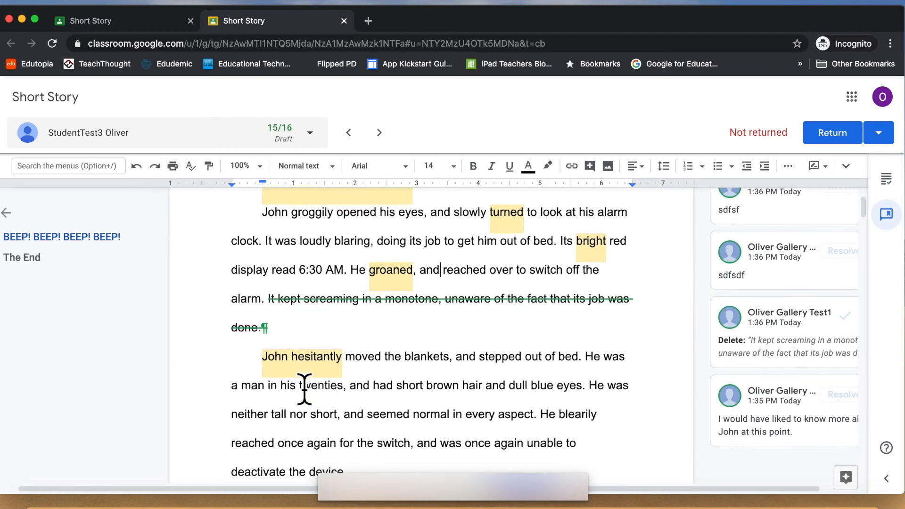
{"action": "left_click", "coordinate": [259, 363]}
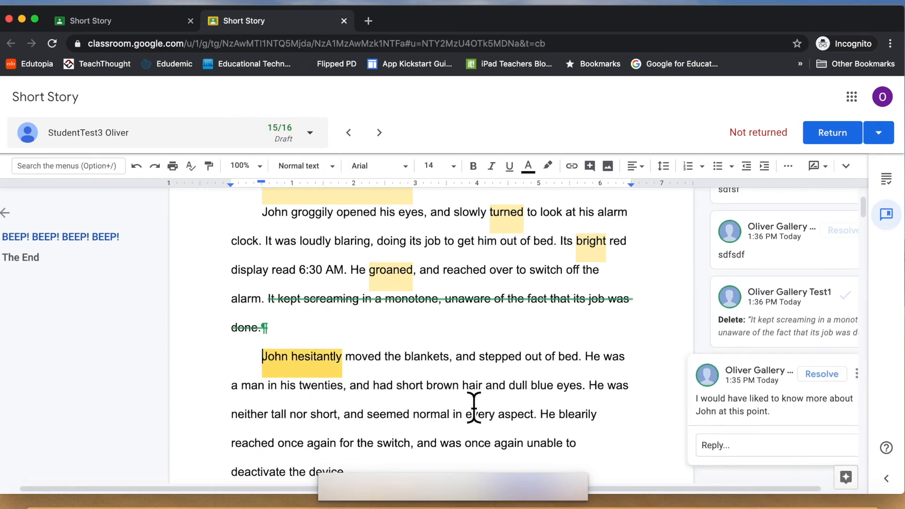
{"action": "type", "text": "John was"}
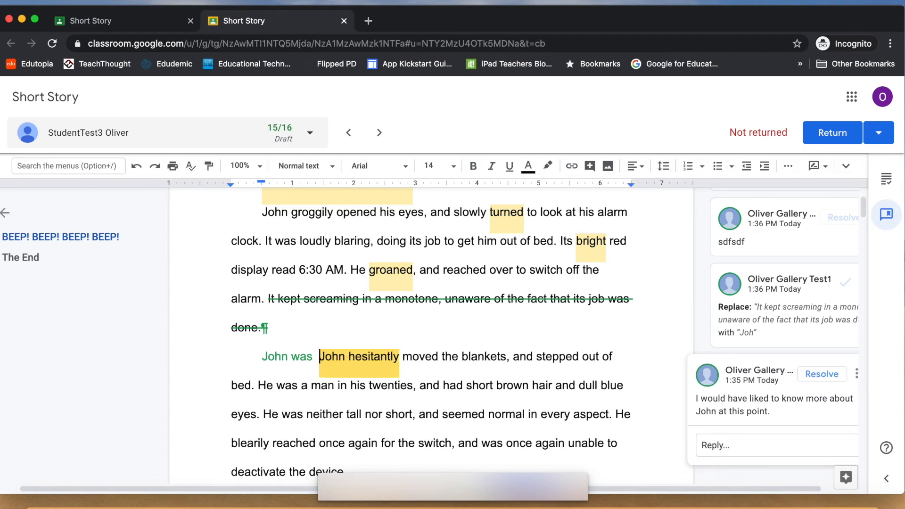
{"action": "type", "text": "a tall."}
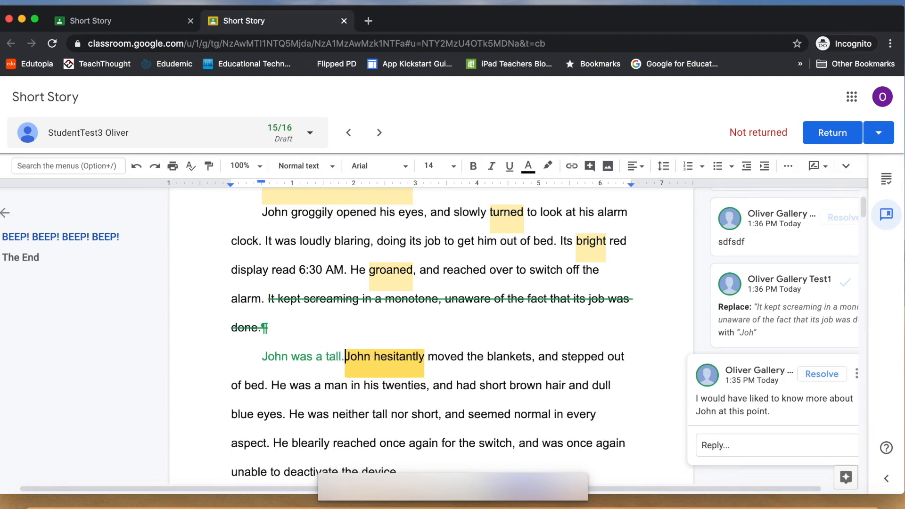
{"action": "type", "text": ".."}
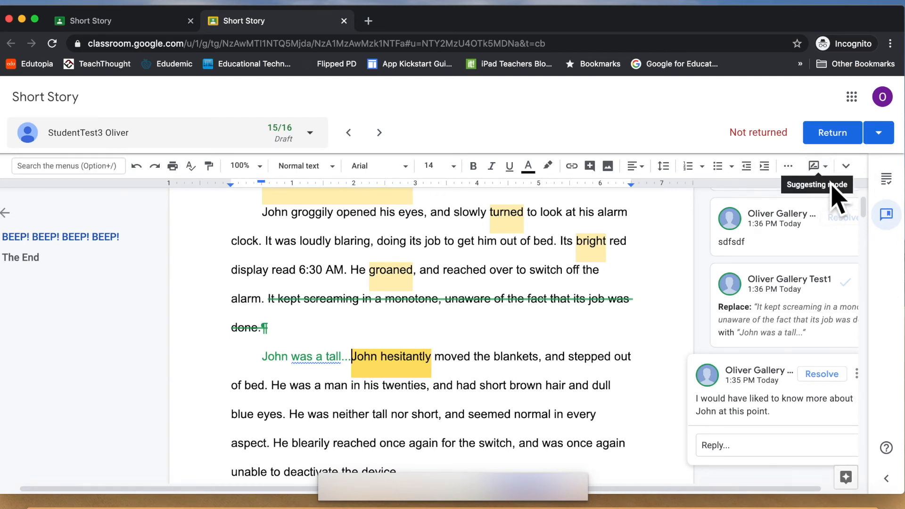
Step: Examine the document's mode choices for editing, suggesting and viewing without changing the current mode
{"action": "left_click", "coordinate": [826, 168]}
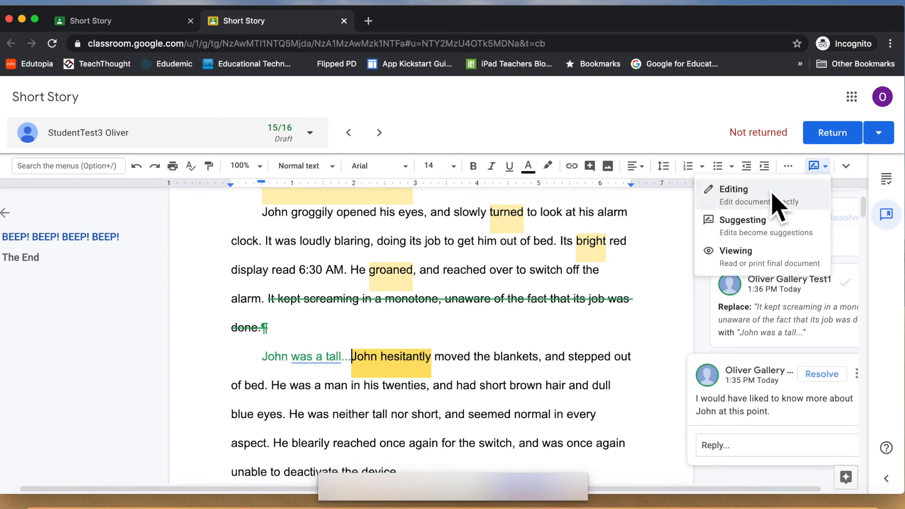
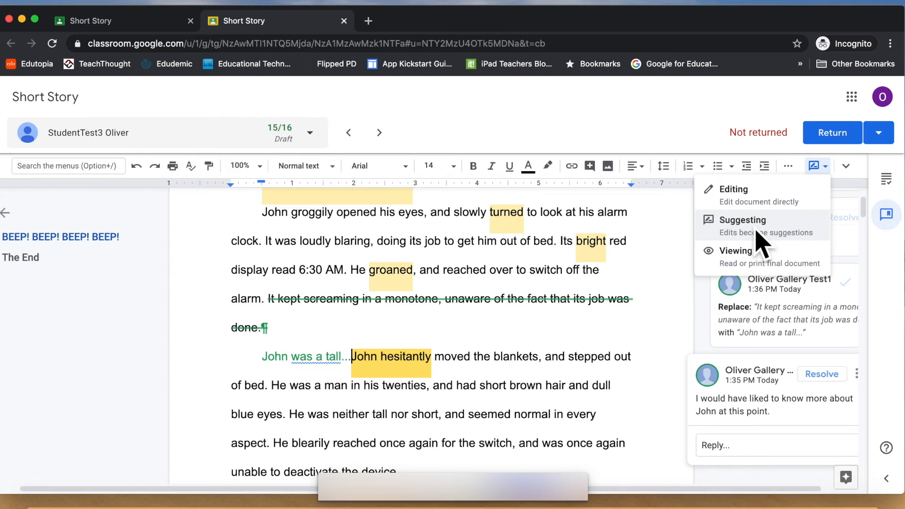
{"action": "left_click", "coordinate": [662, 293]}
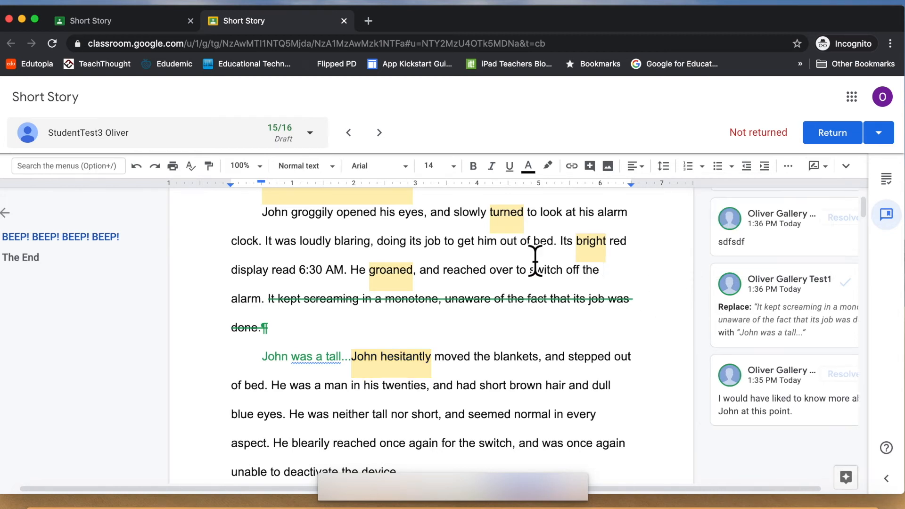
{"action": "scroll", "coordinate": [514, 238], "scroll_direction": "up", "scroll_amount": 2}
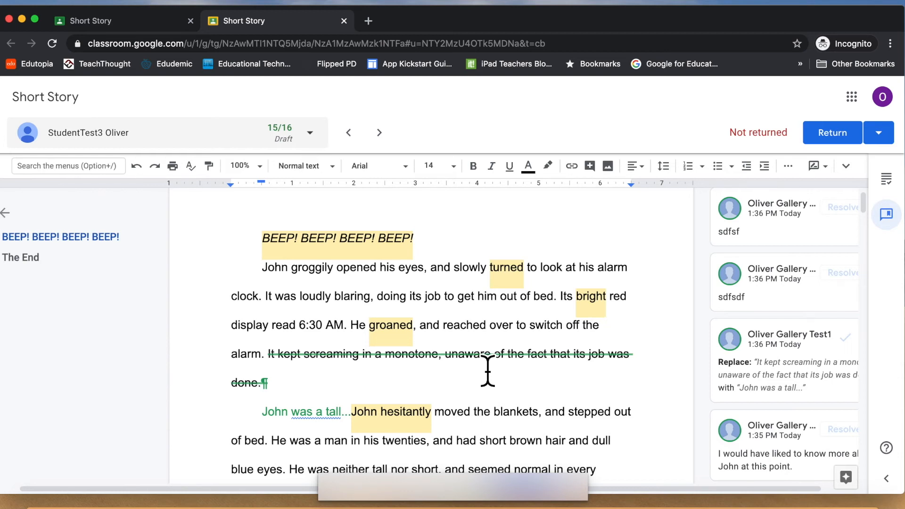
Step: Expand the comment bank and look through its saved comments
{"action": "left_click", "coordinate": [887, 479]}
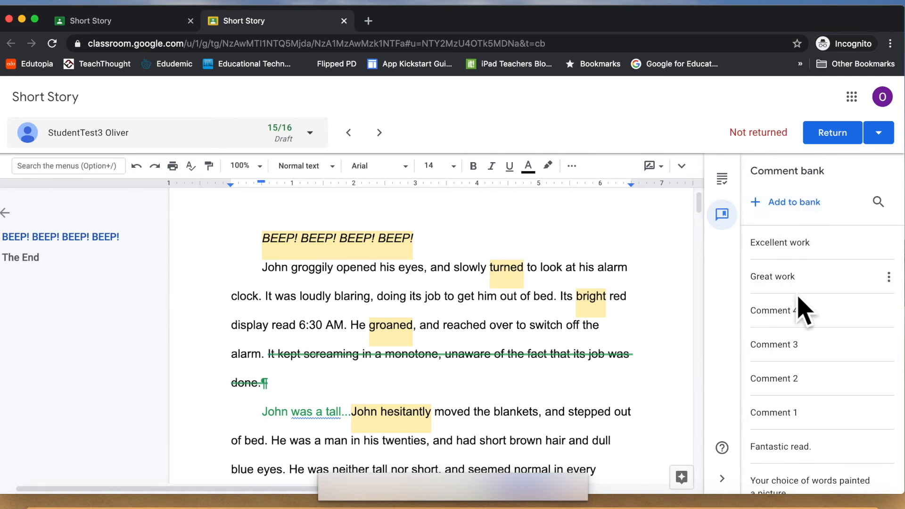
{"action": "scroll", "coordinate": [802, 307], "scroll_direction": "down", "scroll_amount": 2}
{"action": "scroll", "coordinate": [798, 304], "scroll_direction": "up", "scroll_amount": 2}
{"action": "scroll", "coordinate": [798, 288], "scroll_direction": "down", "scroll_amount": 1}
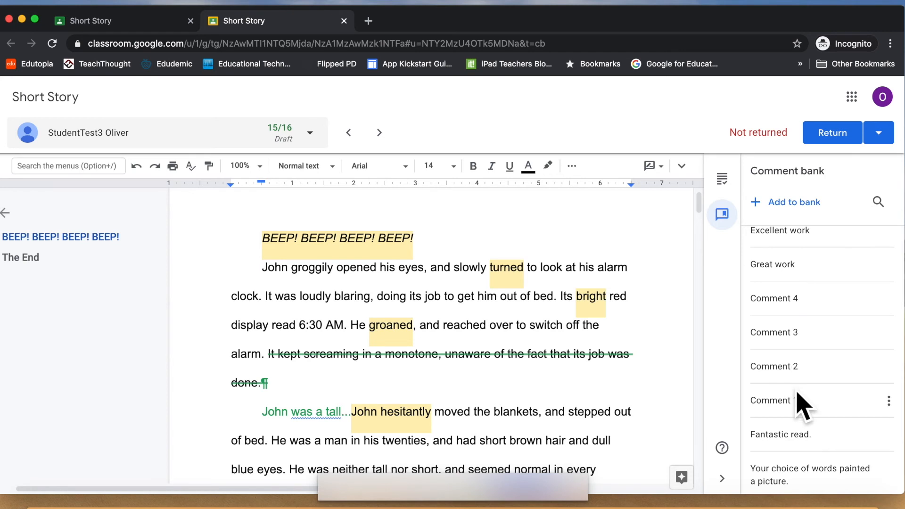
{"action": "scroll", "coordinate": [798, 404], "scroll_direction": "down", "scroll_amount": 2}
{"action": "scroll", "coordinate": [839, 262], "scroll_direction": "up", "scroll_amount": 3}
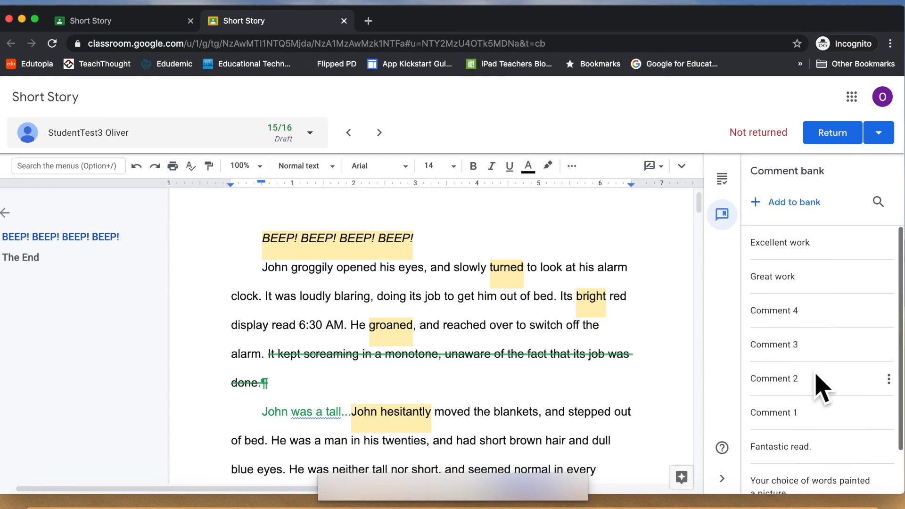
{"action": "scroll", "coordinate": [821, 387], "scroll_direction": "down", "scroll_amount": 2}
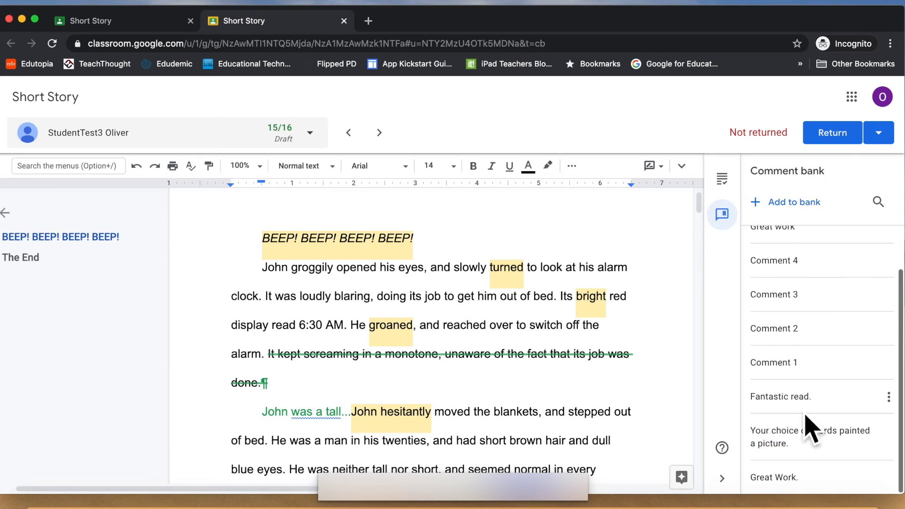
{"action": "scroll", "coordinate": [802, 272], "scroll_direction": "up", "scroll_amount": 2}
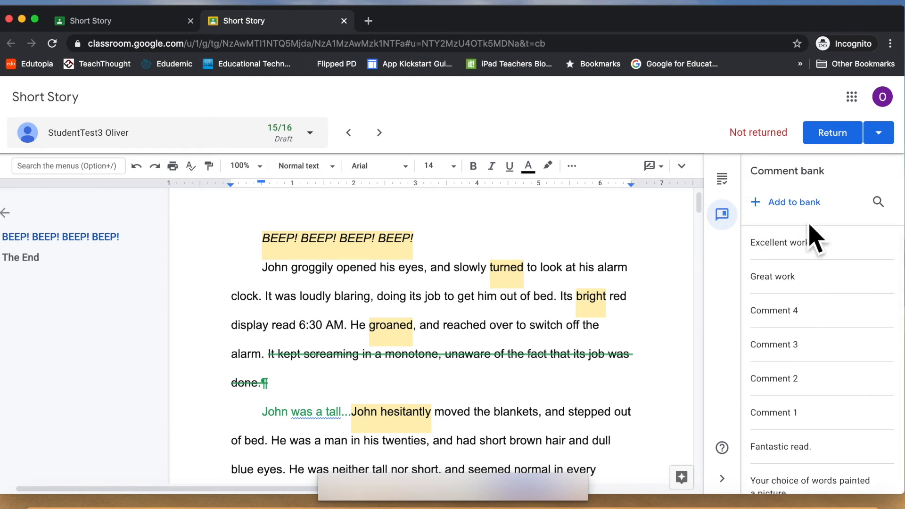
Step: Add the comment "New comment" to the comment bank
{"action": "left_click", "coordinate": [781, 215]}
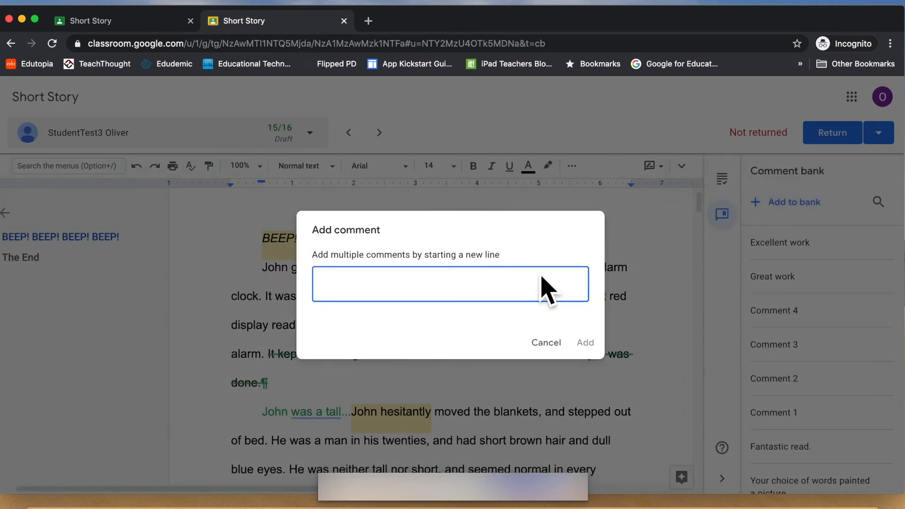
{"action": "type", "text": "New comment"}
{"action": "left_click", "coordinate": [589, 348]}
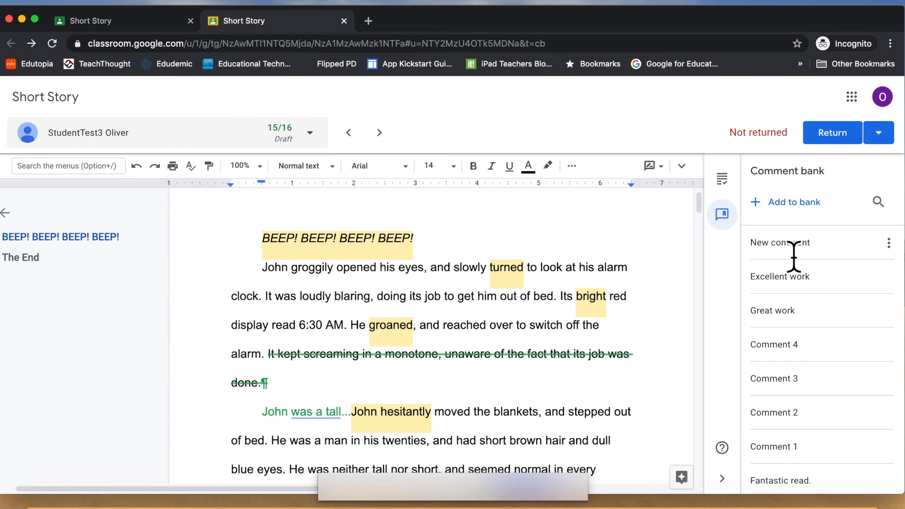
Step: Add three comments to the comment bank at once: "New comment 1", "New comment2" and "New Comments 3"
{"action": "left_click", "coordinate": [754, 204]}
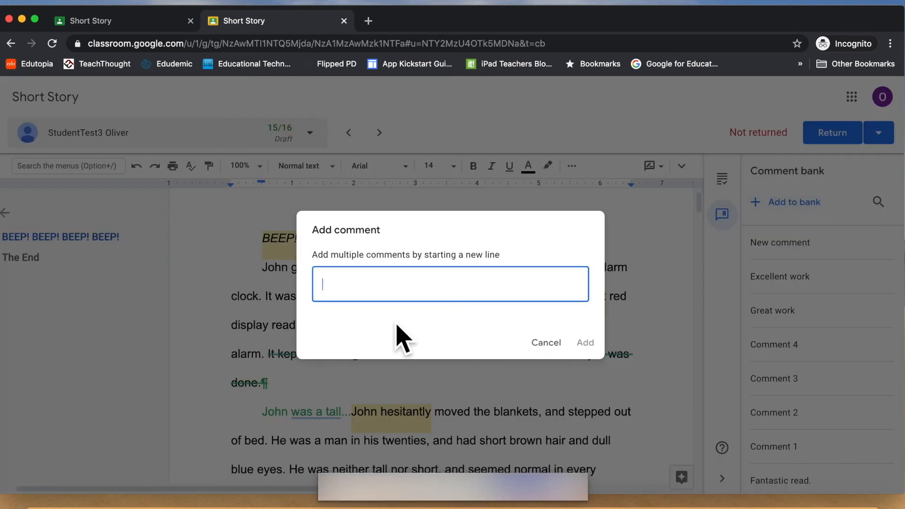
{"action": "type", "text": "N"}
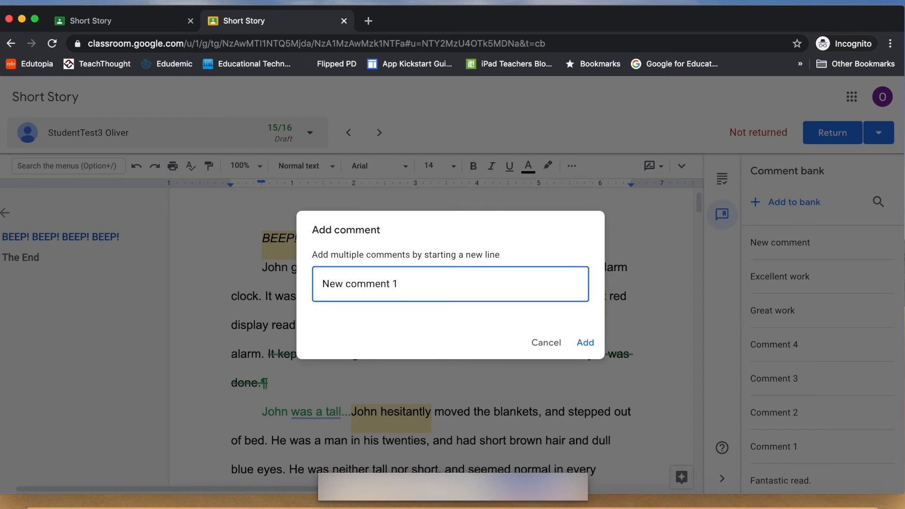
{"action": "type", "text": "ew comment 1"}
{"action": "key", "text": "Return"}
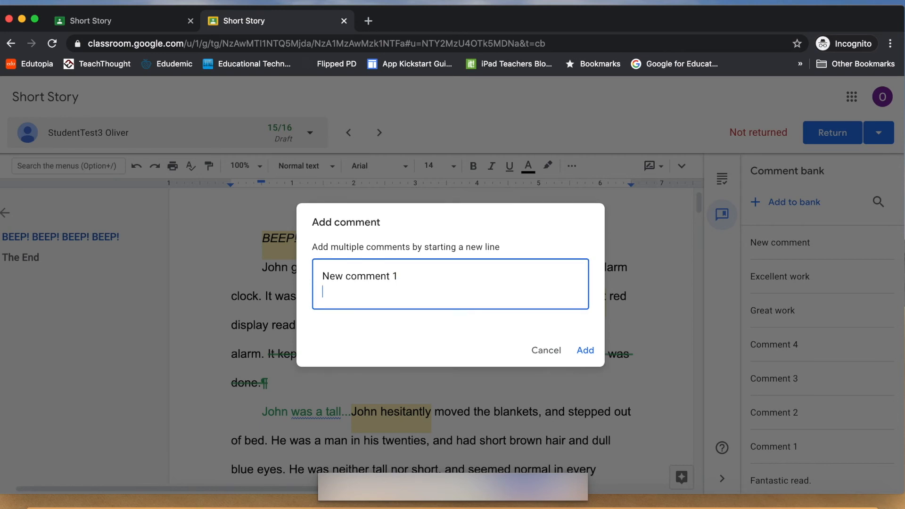
{"action": "type", "text": "New comment2"}
{"action": "key", "text": "Return"}
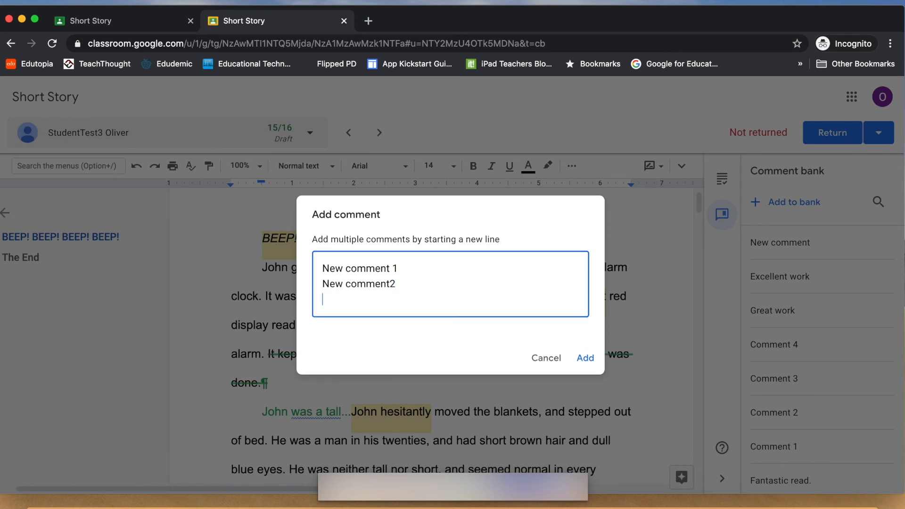
{"action": "type", "text": "New Comments"}
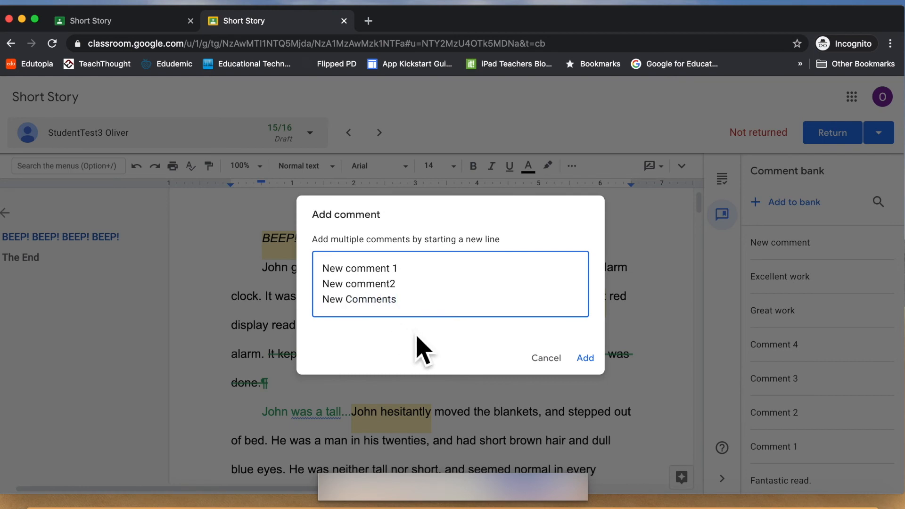
{"action": "type", "text": " 3"}
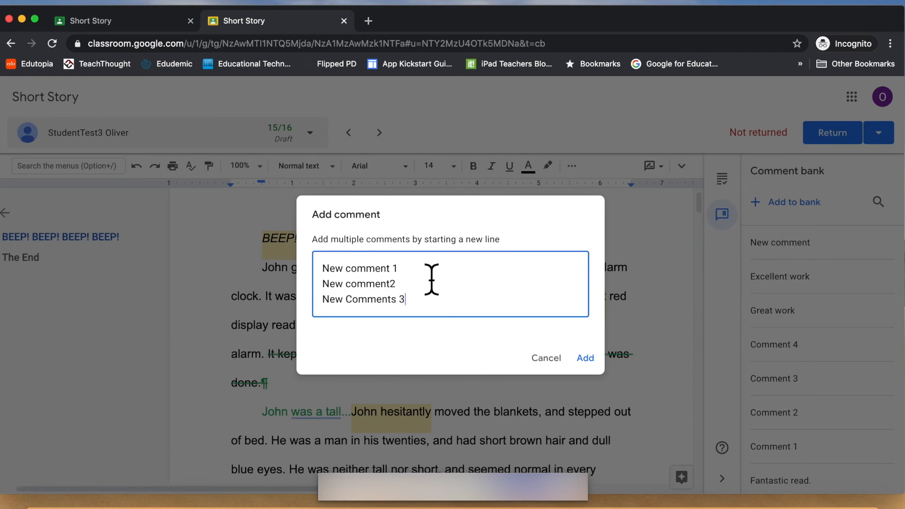
{"action": "left_click", "coordinate": [588, 359]}
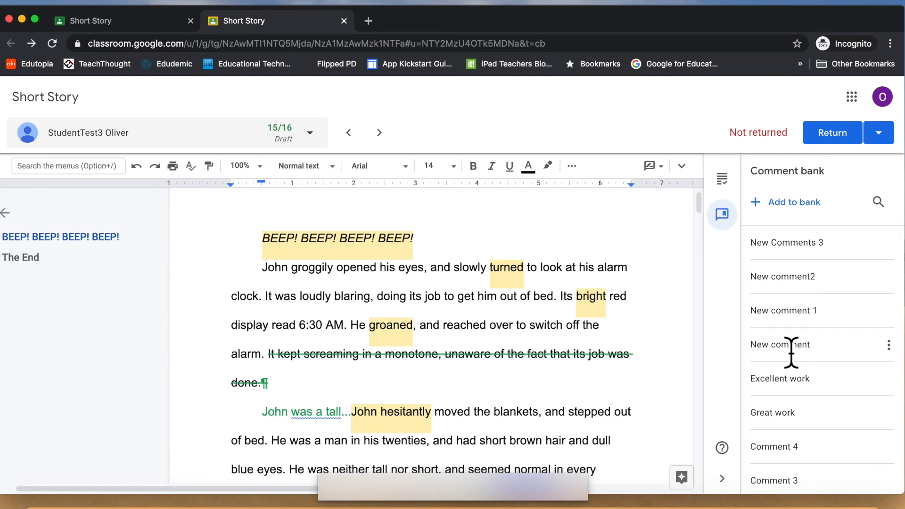
Step: Comment on the word "movement" in the paragraph starting "With a quick movement", using "New comment 1" from the comment bank
{"action": "scroll", "coordinate": [677, 302], "scroll_direction": "down", "scroll_amount": 3}
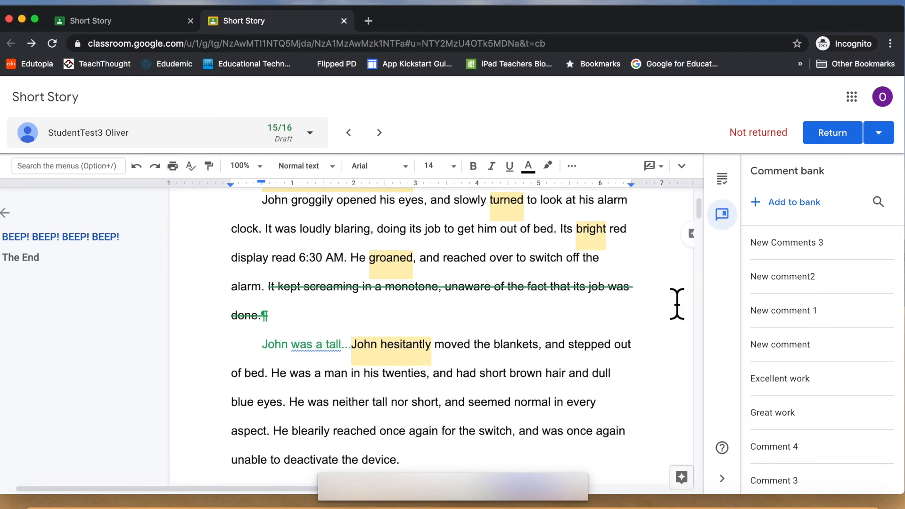
{"action": "scroll", "coordinate": [678, 304], "scroll_direction": "down", "scroll_amount": 4}
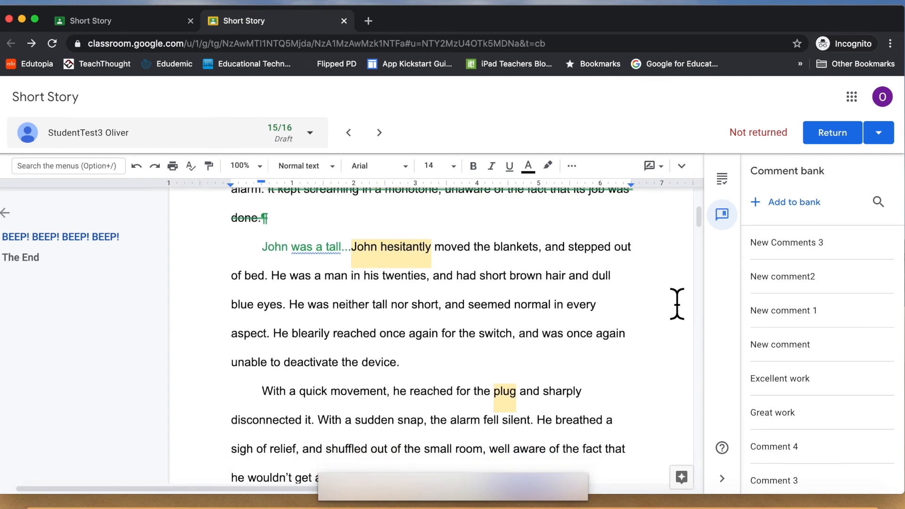
{"action": "scroll", "coordinate": [677, 304], "scroll_direction": "down", "scroll_amount": 1}
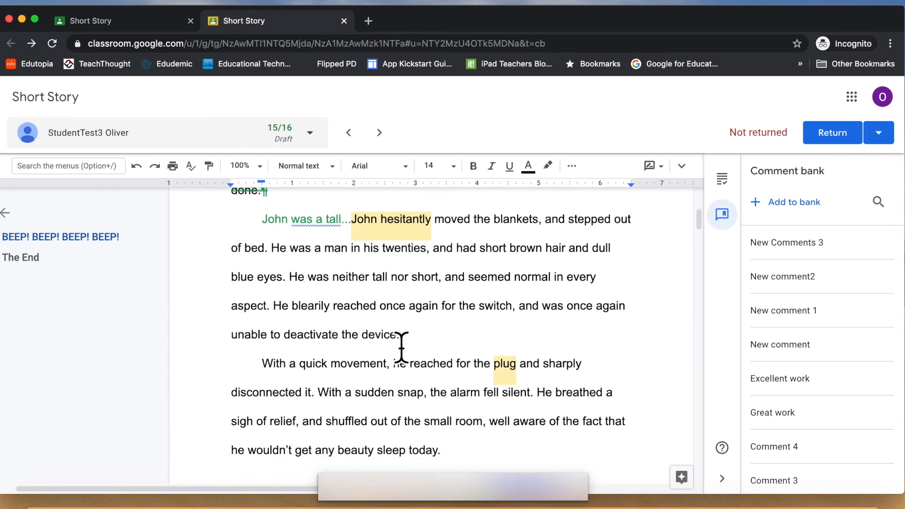
{"action": "left_click", "coordinate": [336, 371]}
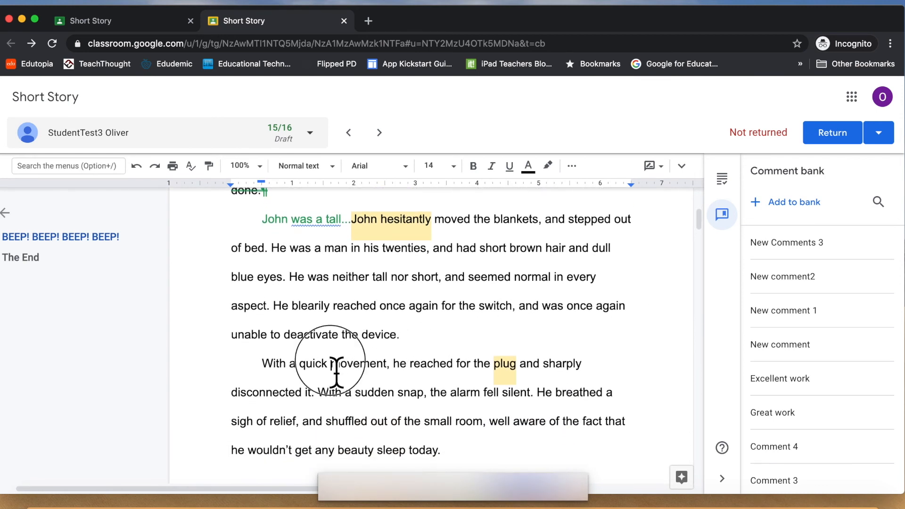
{"action": "left_click_drag", "start_coordinate": [335, 370], "coordinate": [394, 371]}
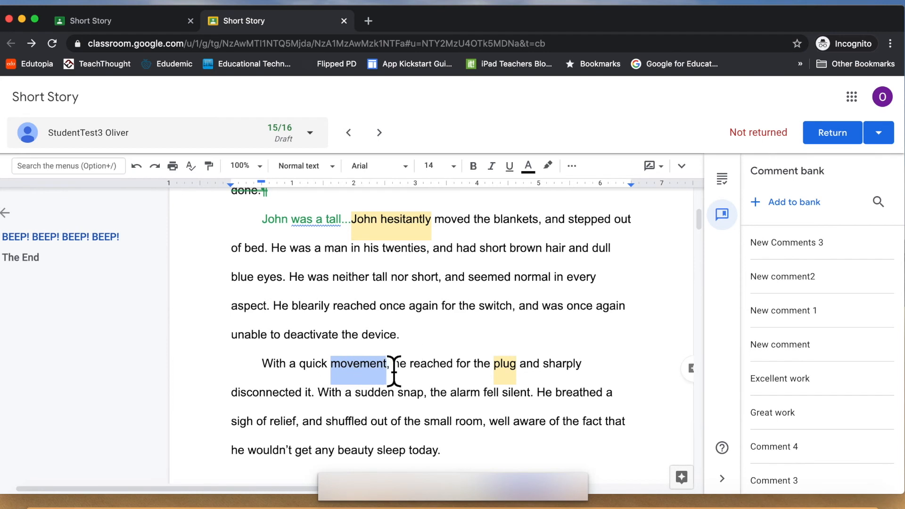
{"action": "left_click", "coordinate": [729, 480]}
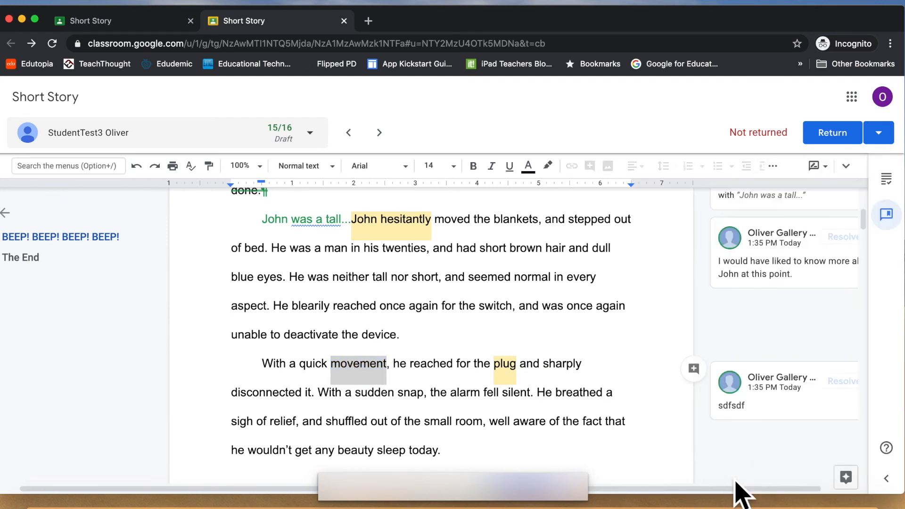
{"action": "left_click", "coordinate": [696, 377]}
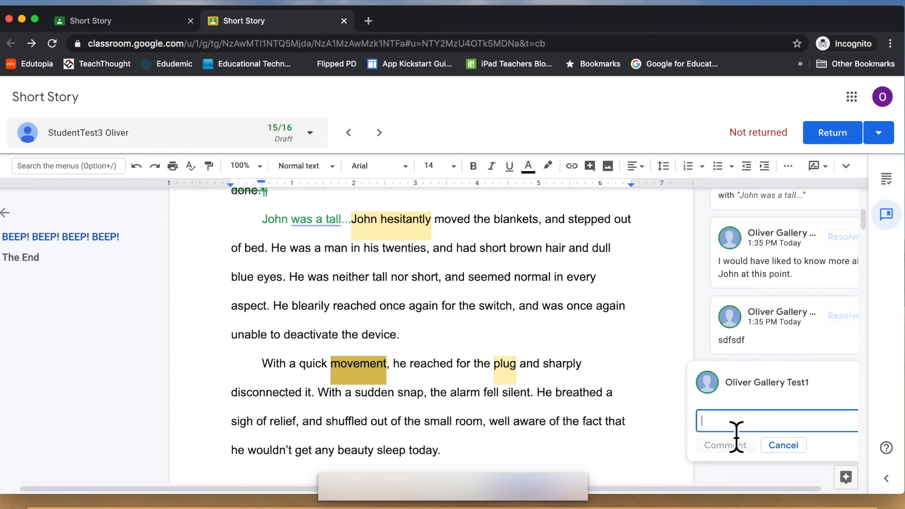
{"action": "type", "text": "#"}
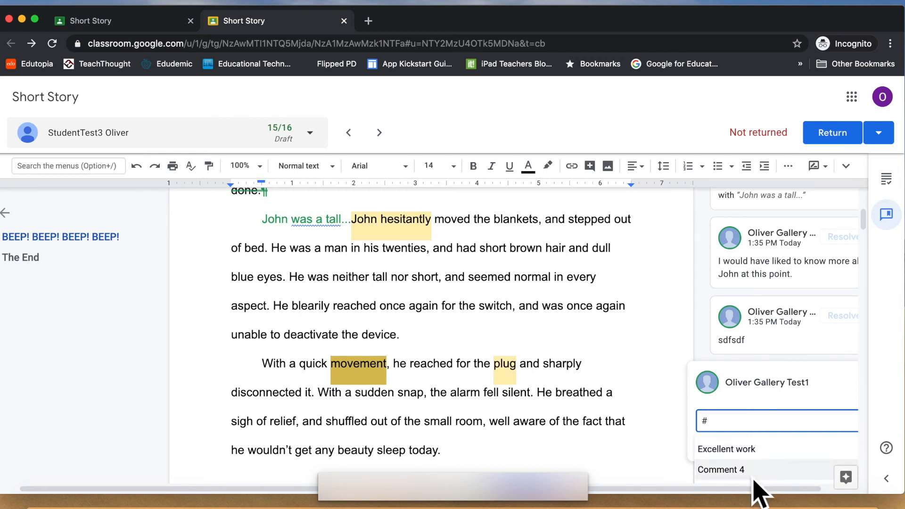
{"action": "scroll", "coordinate": [764, 476], "scroll_direction": "down", "scroll_amount": 2}
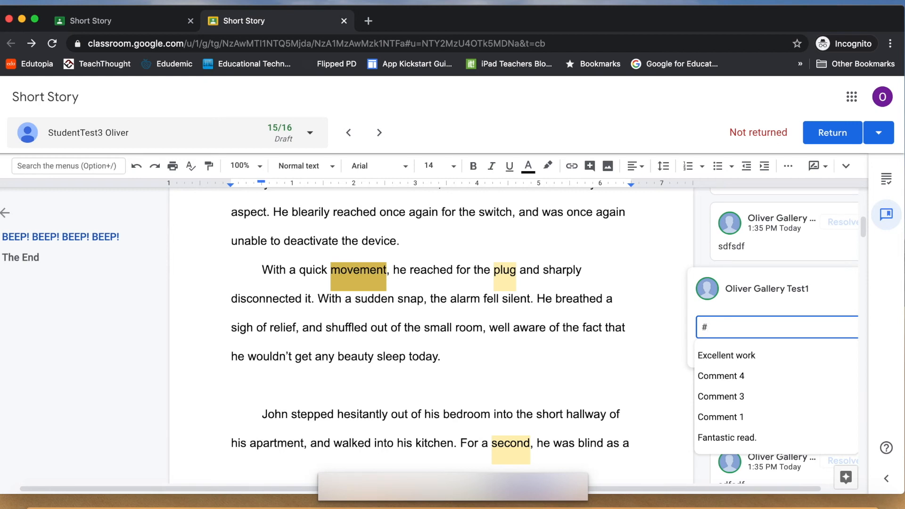
{"action": "type", "text": "N"}
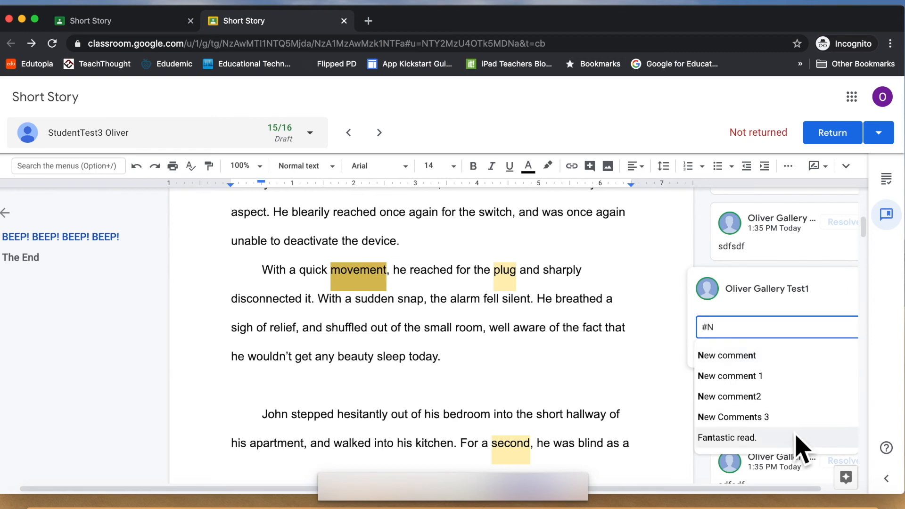
{"action": "left_click", "coordinate": [748, 378]}
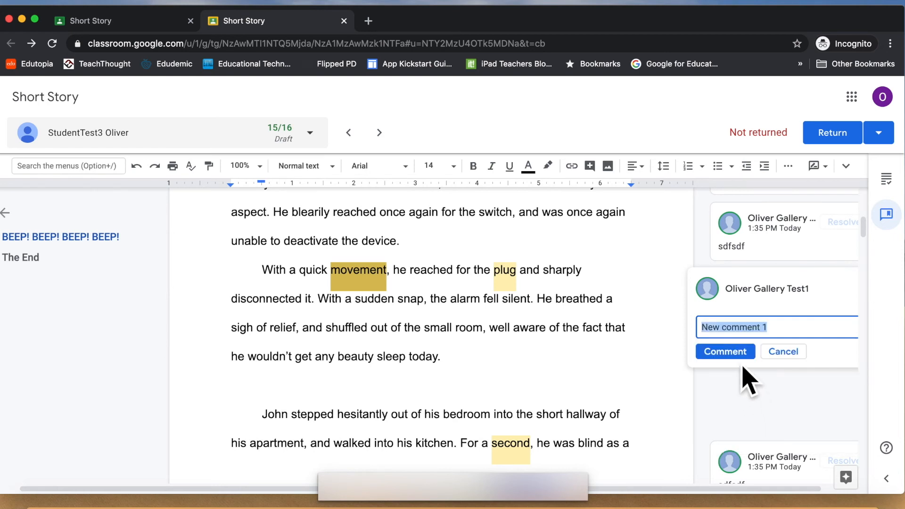
{"action": "left_click", "coordinate": [747, 353]}
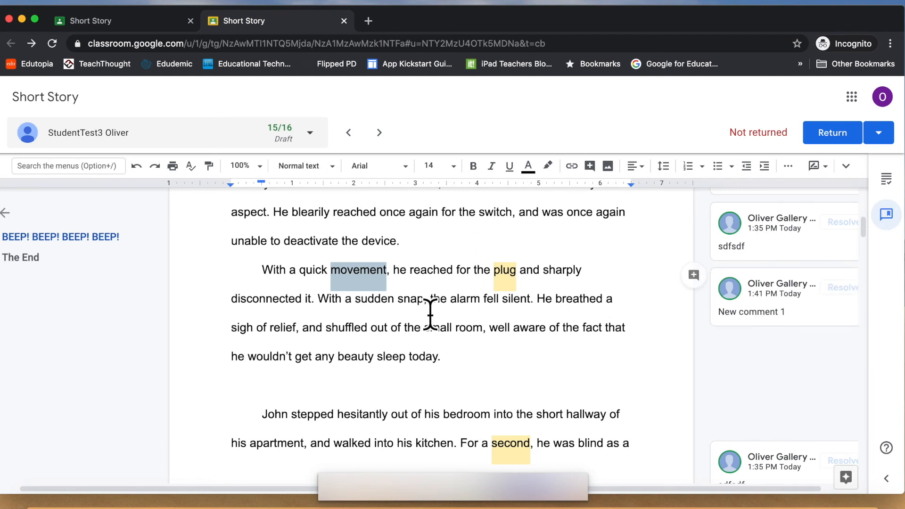
Step: Return to the grading details and post the private comment "Great work. Feedback on overall assignment."
{"action": "left_click", "coordinate": [887, 479]}
{"action": "left_click", "coordinate": [731, 188]}
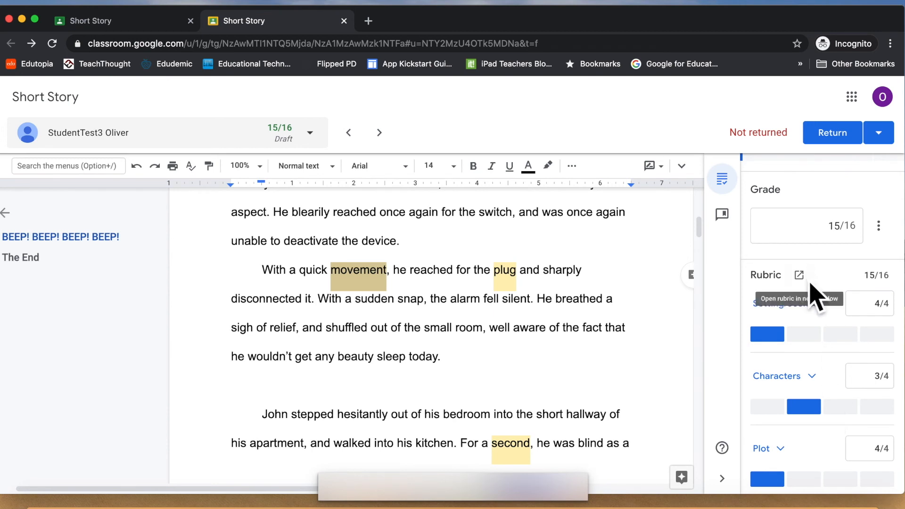
{"action": "scroll", "coordinate": [818, 414], "scroll_direction": "up", "scroll_amount": 3}
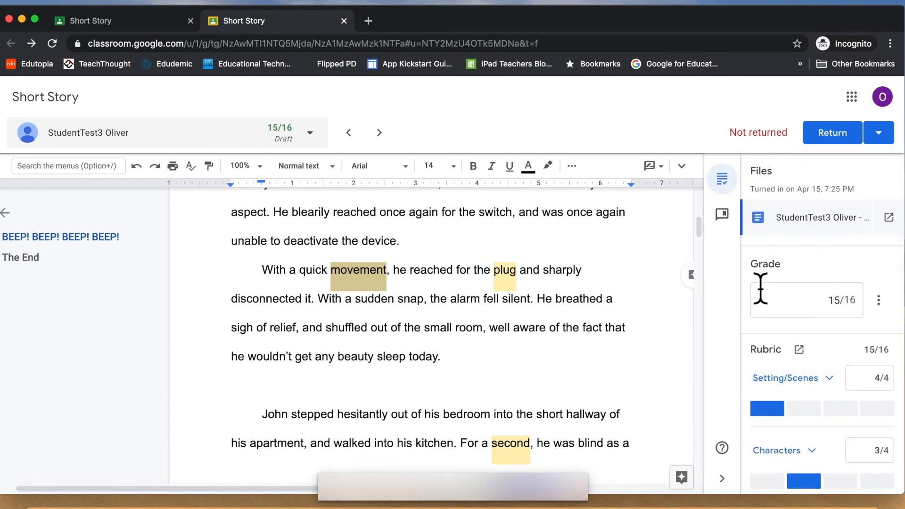
{"action": "scroll", "coordinate": [839, 300], "scroll_direction": "down", "scroll_amount": 5}
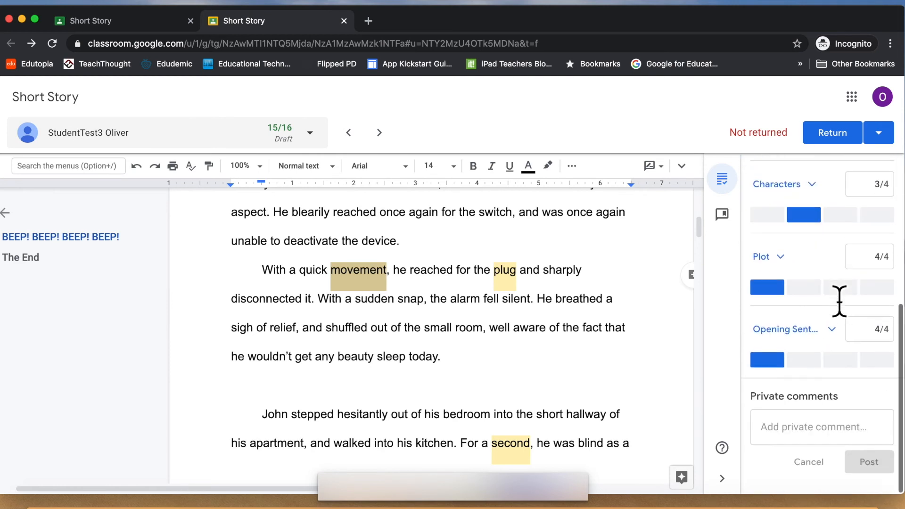
{"action": "left_click", "coordinate": [797, 430]}
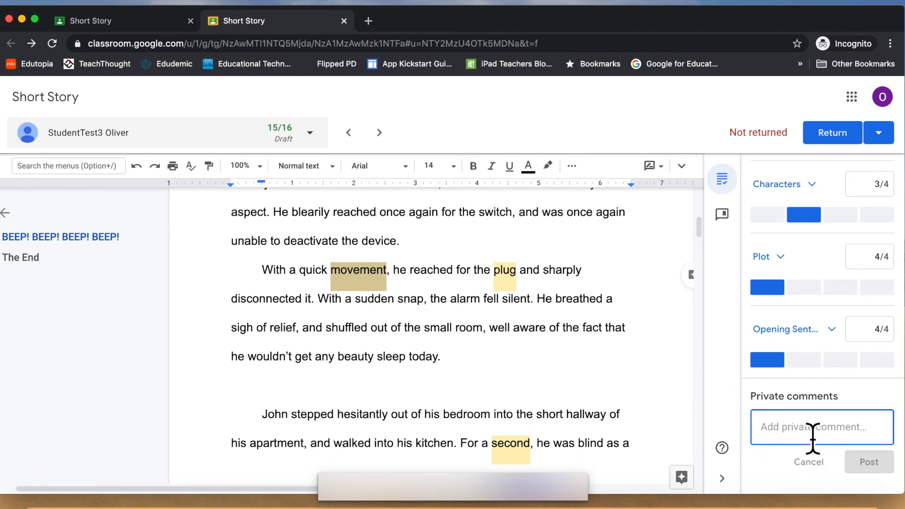
{"action": "type", "text": "Great work"}
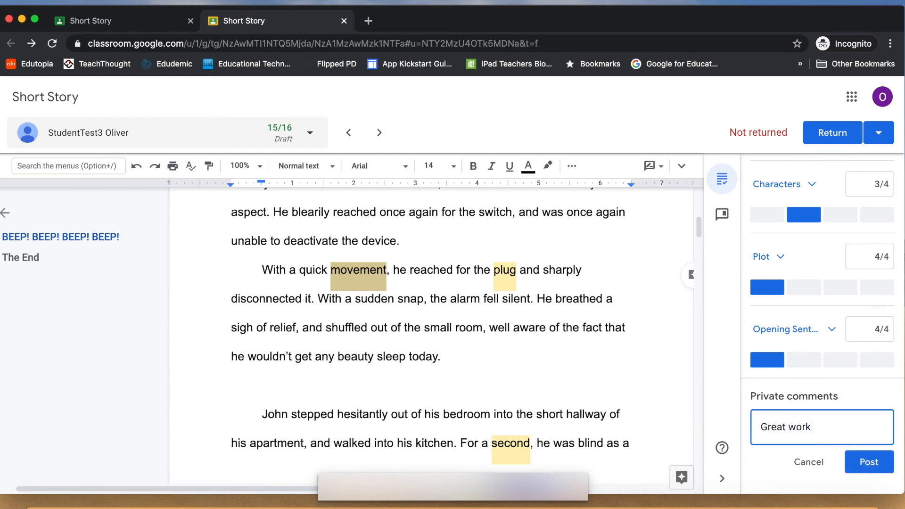
{"action": "type", "text": ".  Yoiu"}
{"action": "type", "text": "overall as"}
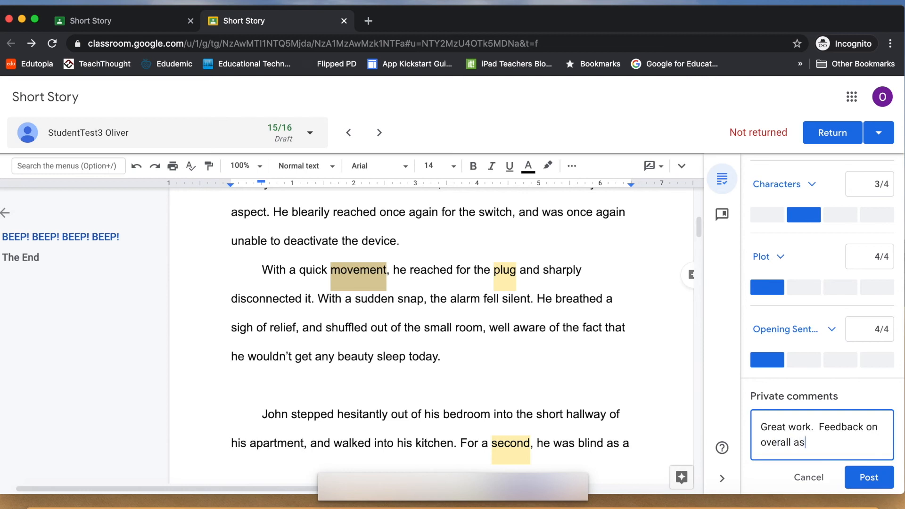
{"action": "type", "text": "signment."}
{"action": "left_click", "coordinate": [872, 480]}
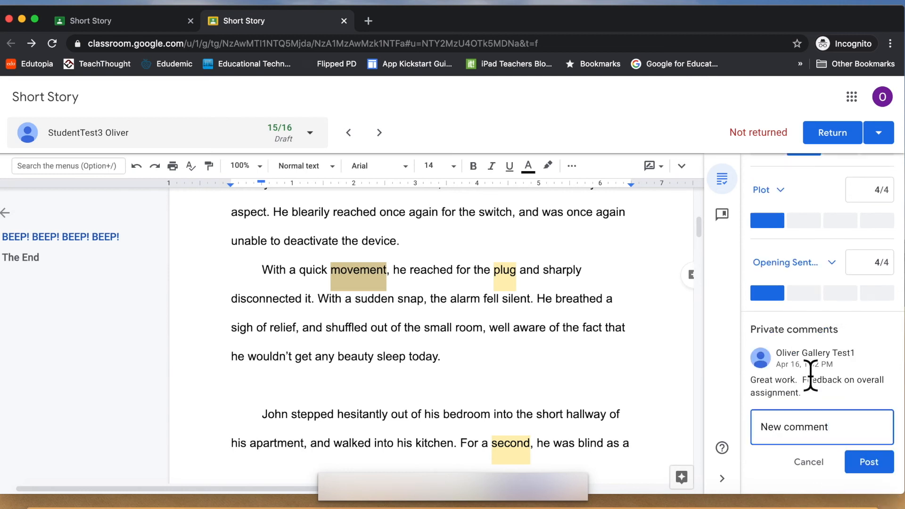
Step: Post two more private comments to the student: "New comment" and "This is a post"
{"action": "left_click", "coordinate": [866, 467]}
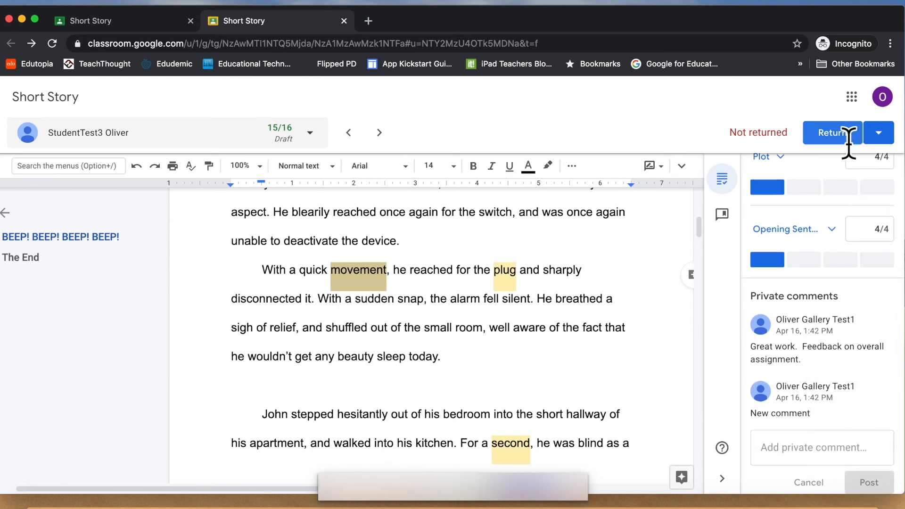
{"action": "scroll", "coordinate": [820, 363], "scroll_direction": "down", "scroll_amount": 1}
{"action": "left_click", "coordinate": [778, 429]}
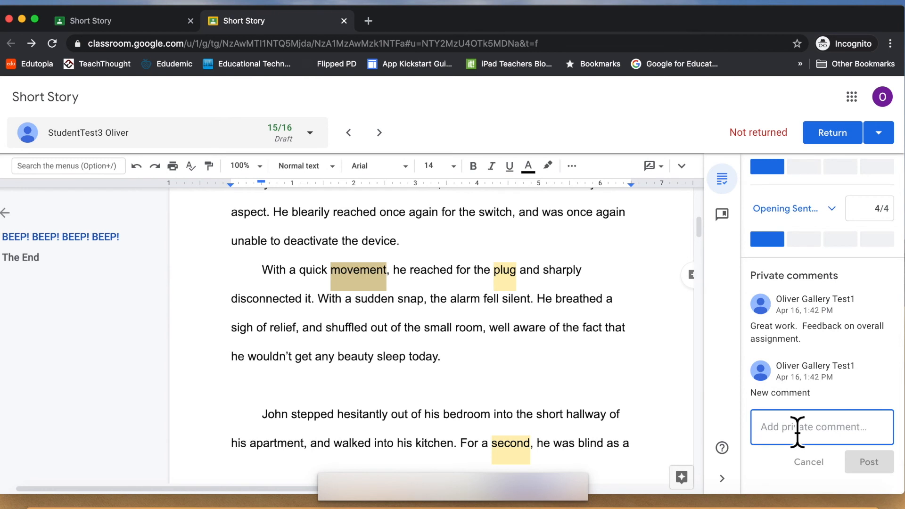
{"action": "type", "text": "This is a post"}
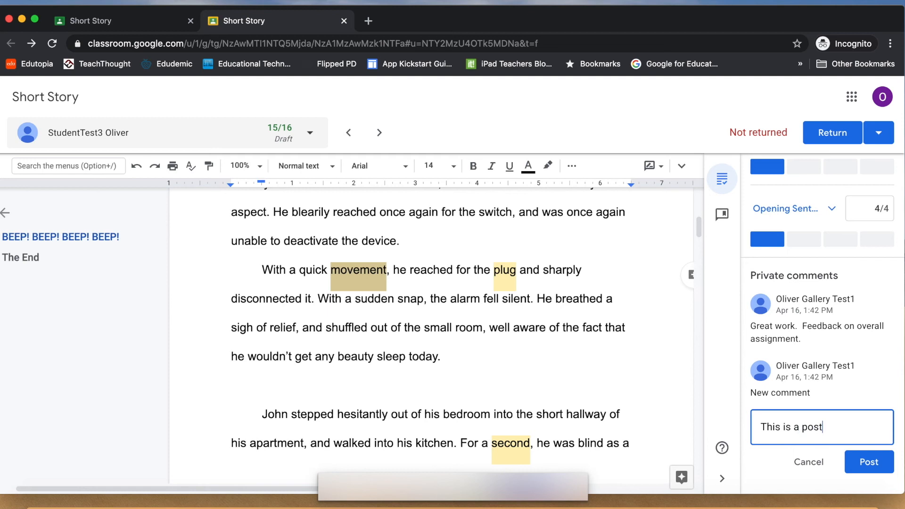
{"action": "left_click", "coordinate": [878, 471]}
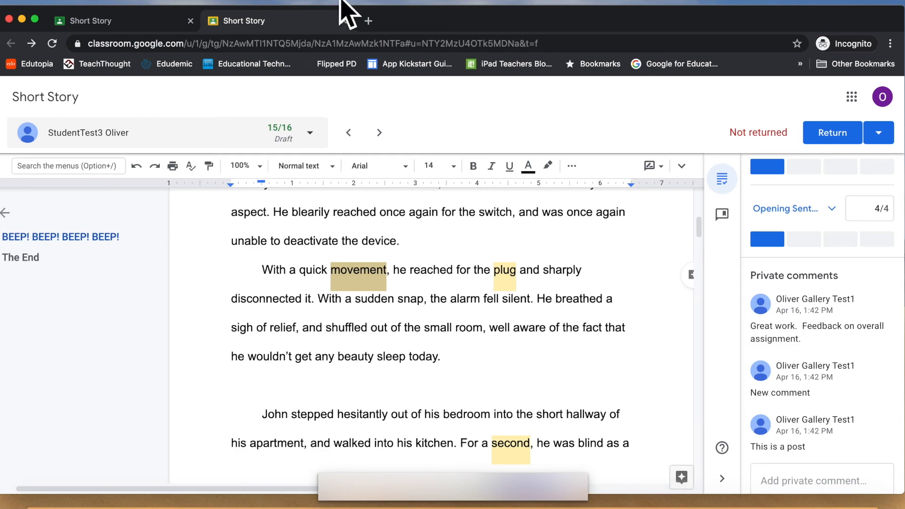
Step: Look through the other students' submissions one after another, up to the last student in the list
{"action": "scroll", "coordinate": [816, 228], "scroll_direction": "down", "scroll_amount": 2}
{"action": "scroll", "coordinate": [458, 309], "scroll_direction": "up", "scroll_amount": 10}
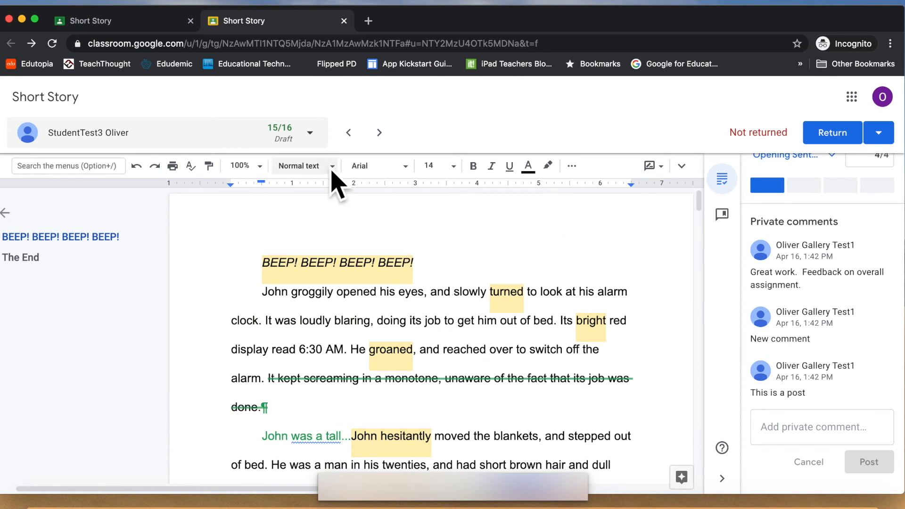
{"action": "left_click", "coordinate": [379, 133]}
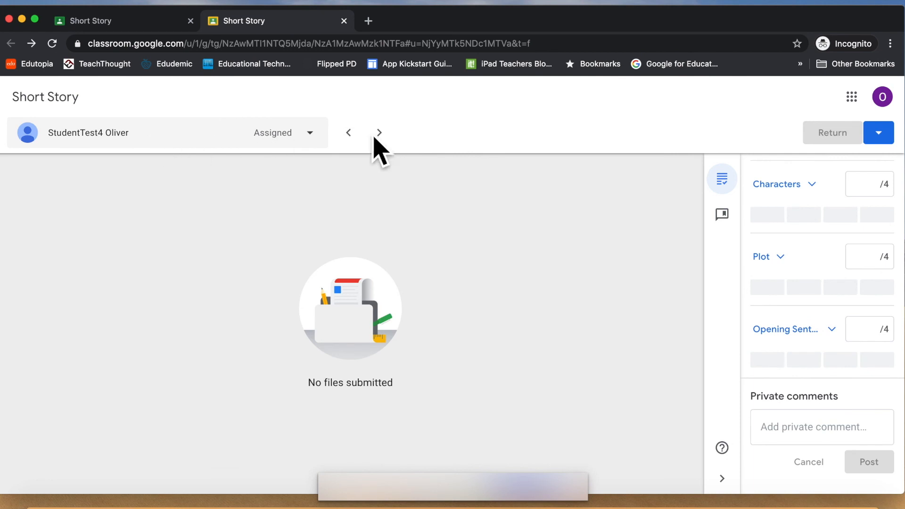
{"action": "left_click", "coordinate": [349, 134]}
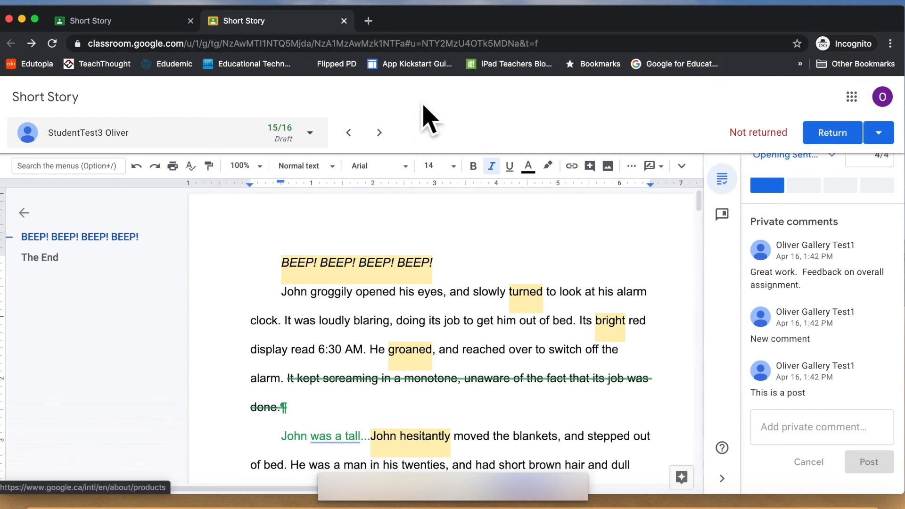
{"action": "left_click", "coordinate": [379, 133]}
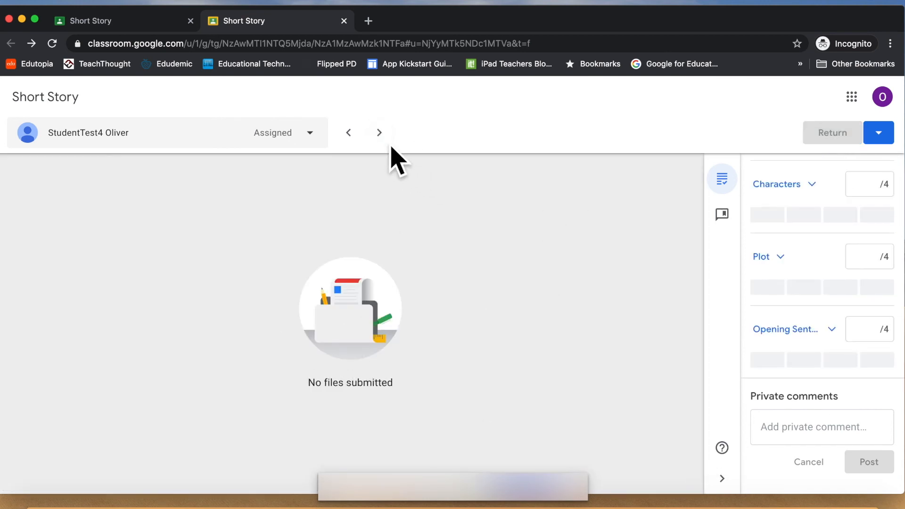
{"action": "left_click", "coordinate": [379, 132]}
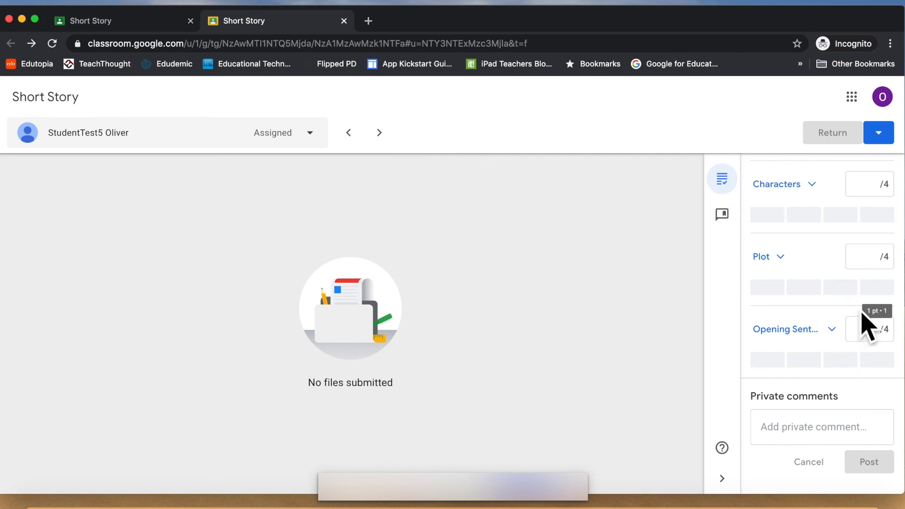
{"action": "left_click", "coordinate": [381, 135]}
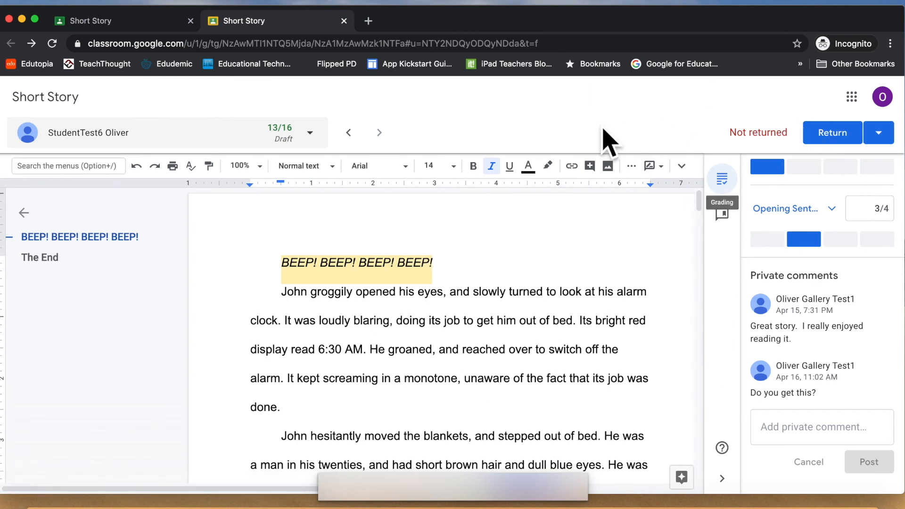
Step: Go back to the submission graded 15/16 and return multiple submissions at once, keeping both graded students selected
{"action": "left_click", "coordinate": [884, 143]}
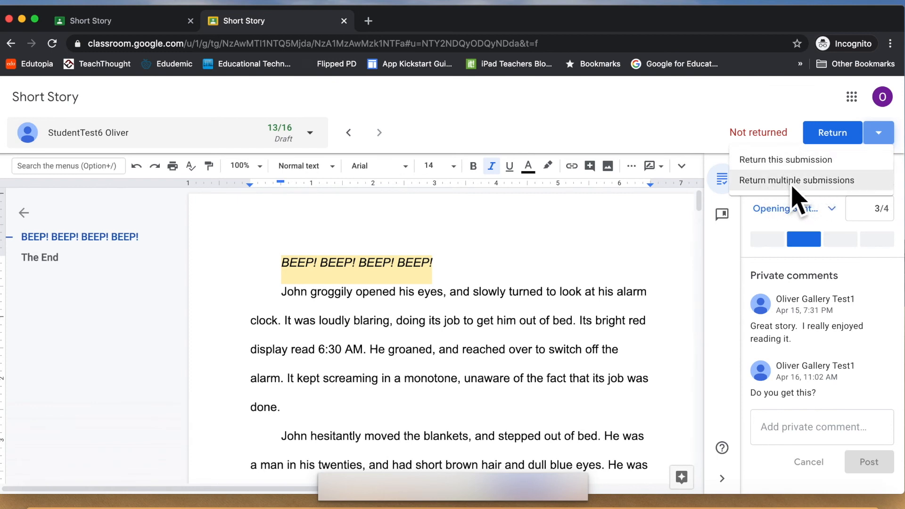
{"action": "left_click", "coordinate": [612, 263]}
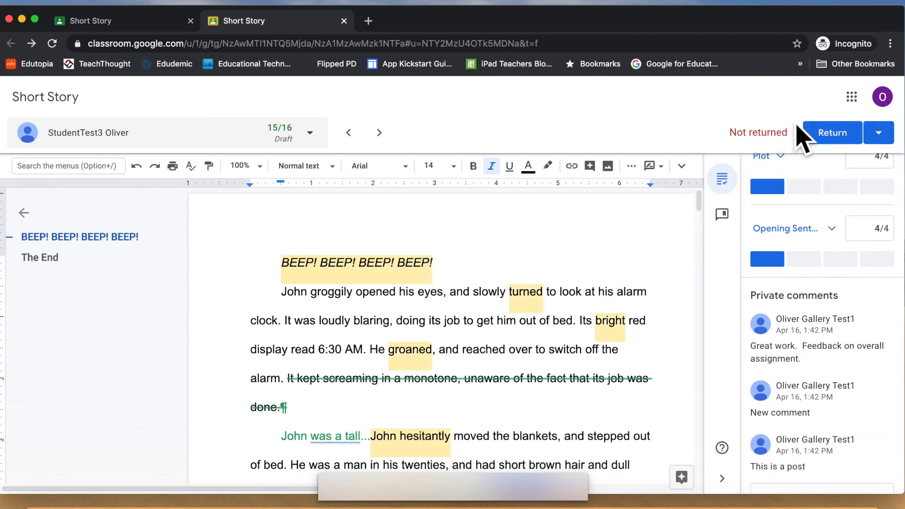
{"action": "left_click", "coordinate": [888, 136]}
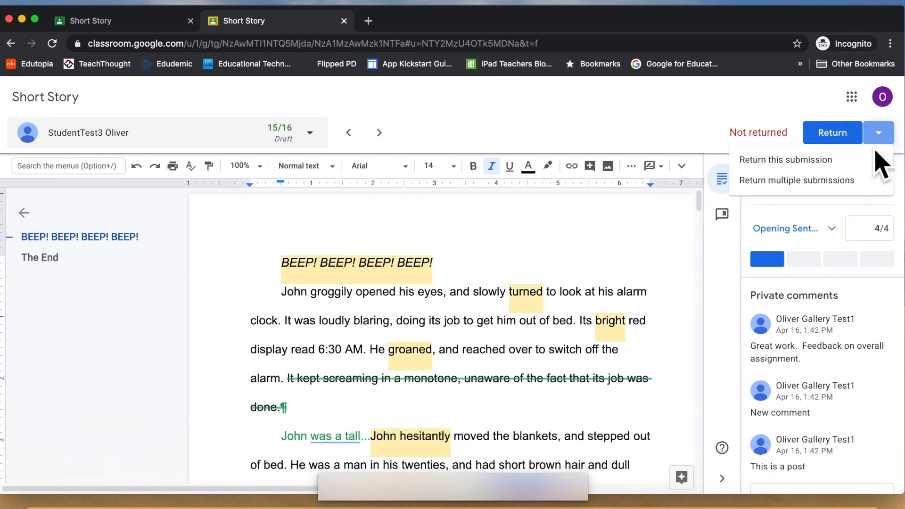
{"action": "left_click", "coordinate": [842, 182]}
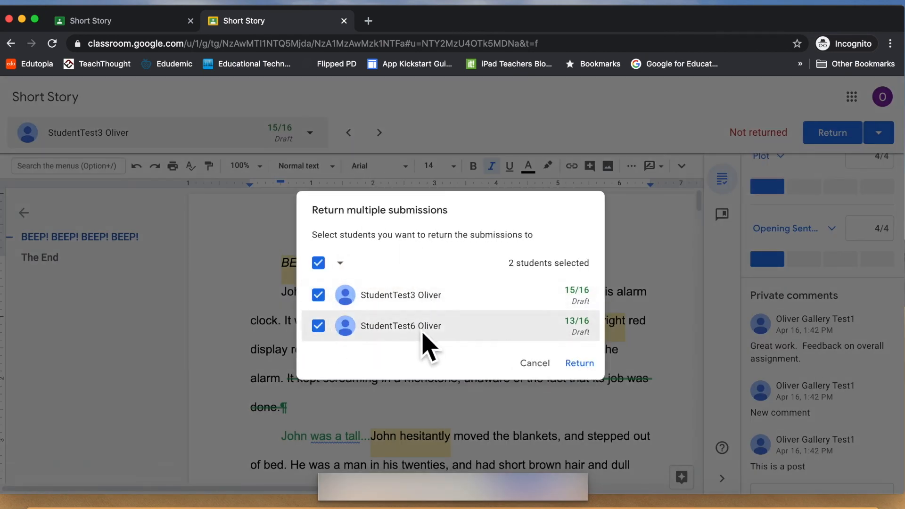
{"action": "left_click", "coordinate": [581, 364]}
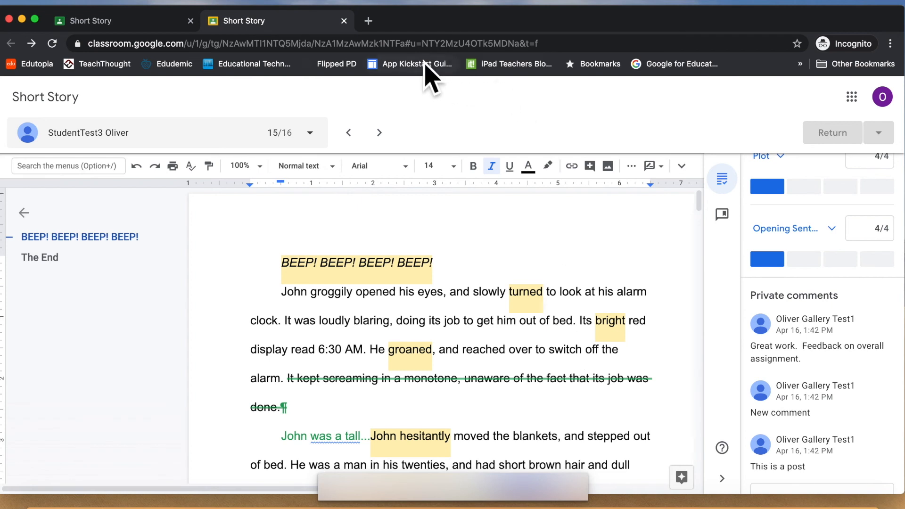
Step: Close the submission grading view and switch to the default student account
{"action": "left_click", "coordinate": [343, 20]}
{"action": "left_click", "coordinate": [878, 97]}
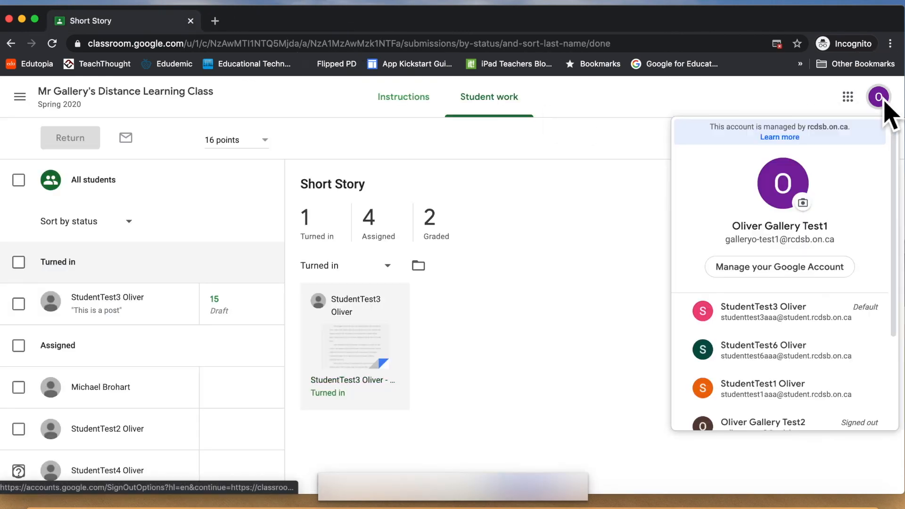
{"action": "scroll", "coordinate": [799, 344], "scroll_direction": "down", "scroll_amount": 3}
{"action": "scroll", "coordinate": [799, 344], "scroll_direction": "up", "scroll_amount": 3}
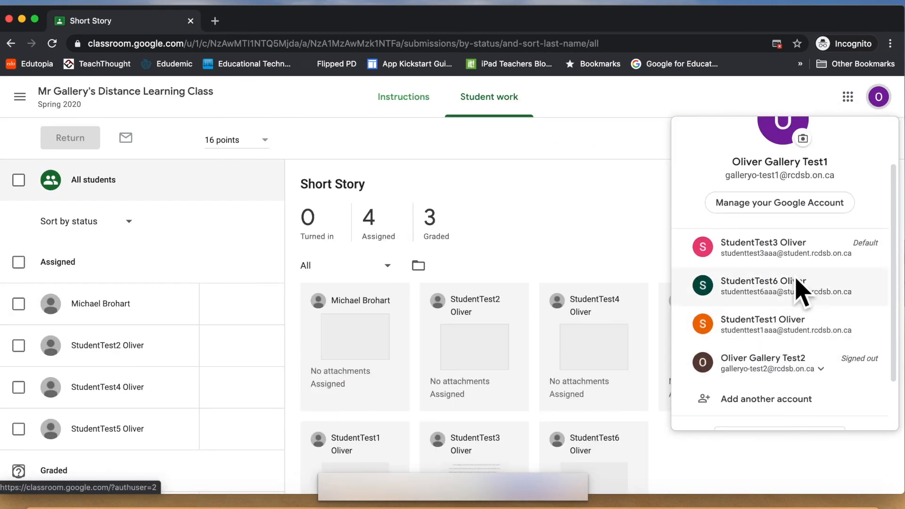
{"action": "left_click", "coordinate": [770, 259]}
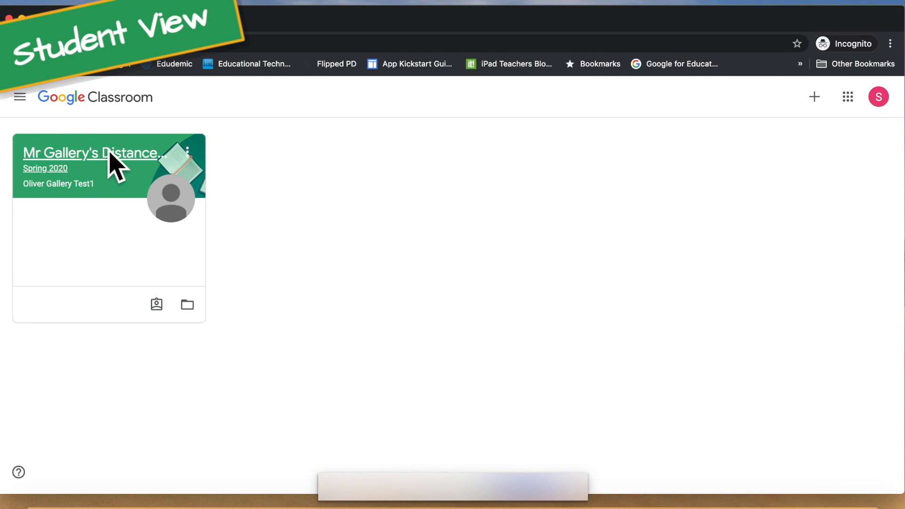
Step: Open the Spring 2020 class as the student and list the student's own classwork filtered to Returned with grade
{"action": "left_click", "coordinate": [110, 152]}
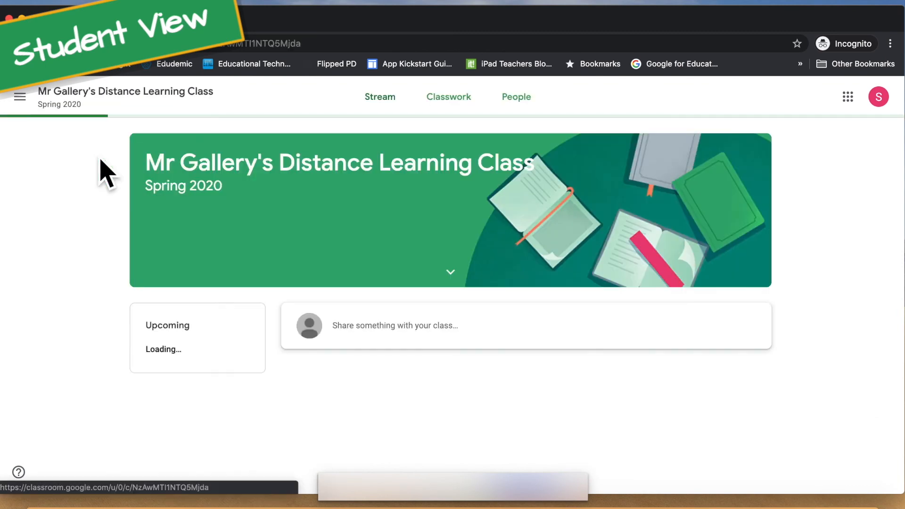
{"action": "left_click", "coordinate": [458, 111]}
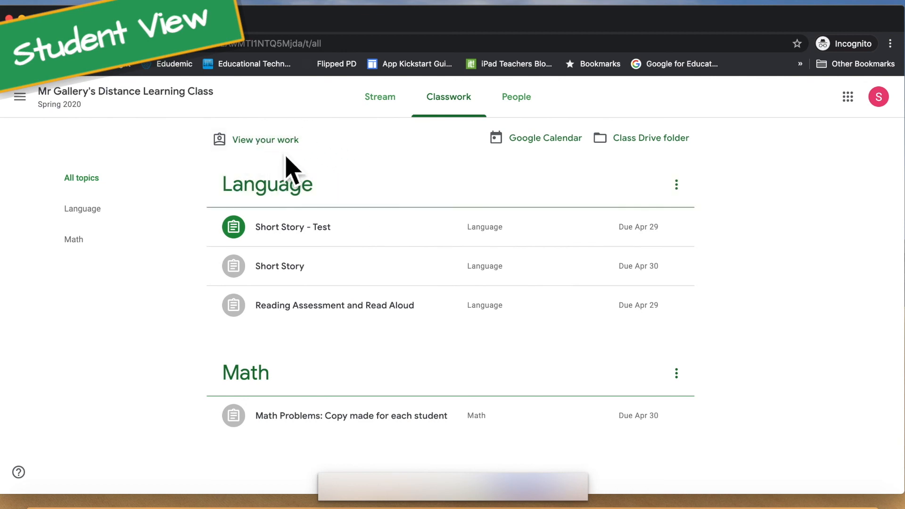
{"action": "left_click", "coordinate": [257, 143]}
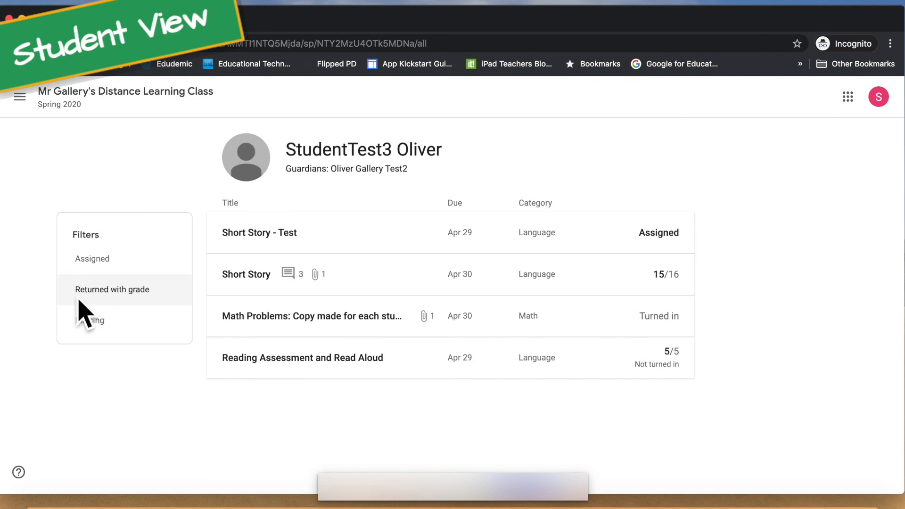
{"action": "left_click", "coordinate": [131, 300]}
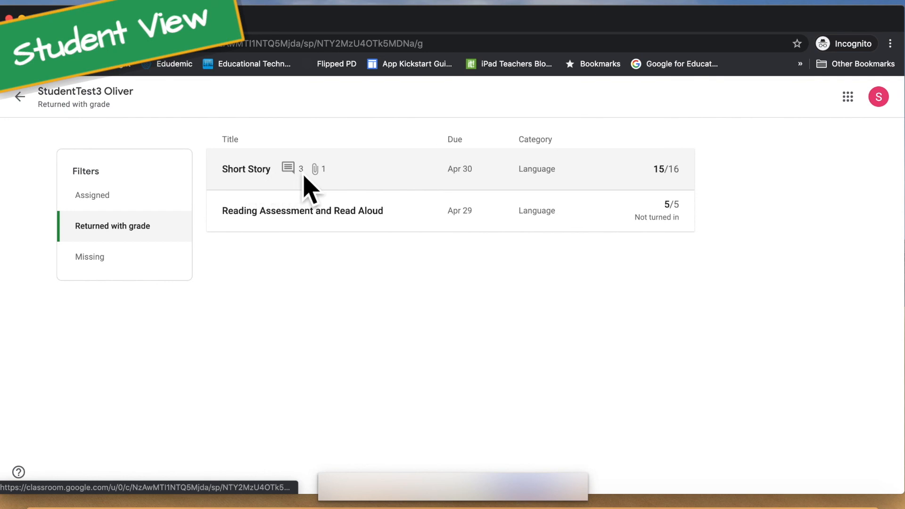
Step: Expand the returned Short Story entry and open its full assignment details
{"action": "left_click", "coordinate": [257, 186]}
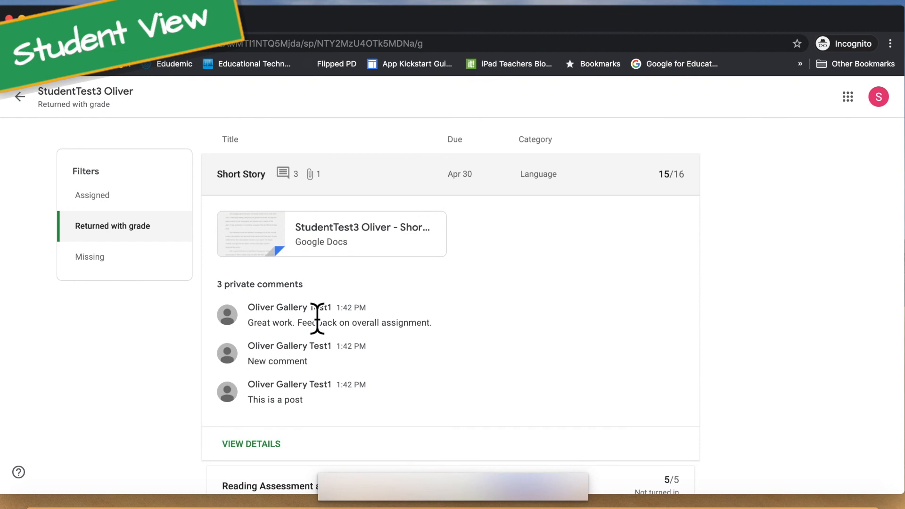
{"action": "scroll", "coordinate": [295, 371], "scroll_direction": "down", "scroll_amount": 1}
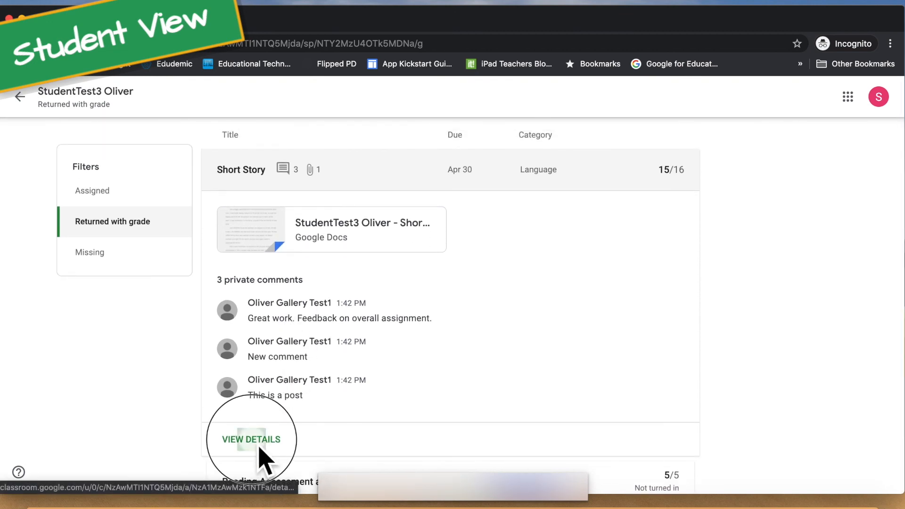
{"action": "left_click", "coordinate": [259, 443]}
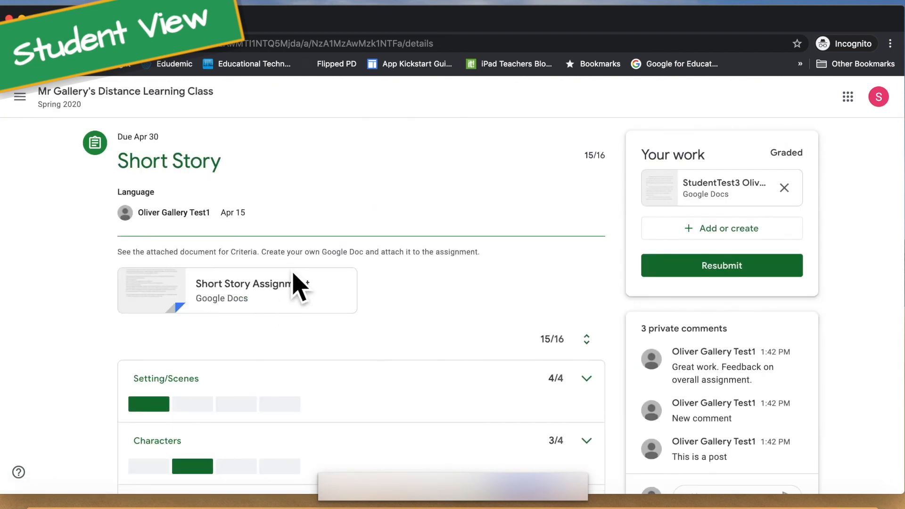
Step: Post the private comment "Great thanks" to the teacher on the Short Story assignment
{"action": "scroll", "coordinate": [385, 283], "scroll_direction": "down", "scroll_amount": 4}
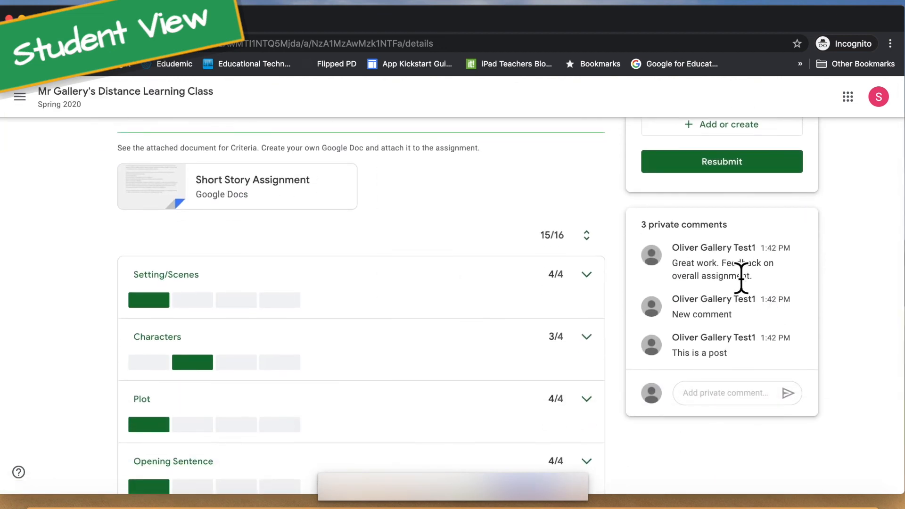
{"action": "left_click", "coordinate": [733, 399]}
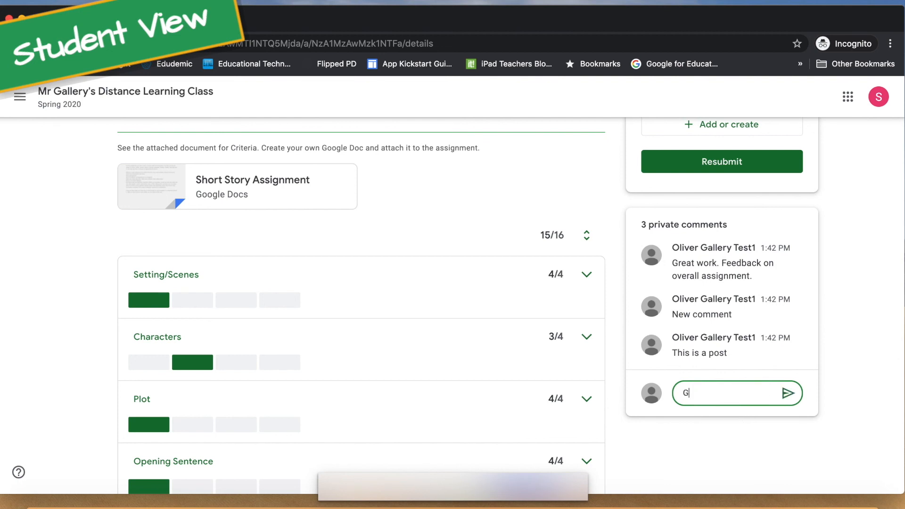
{"action": "left_click", "coordinate": [787, 394]}
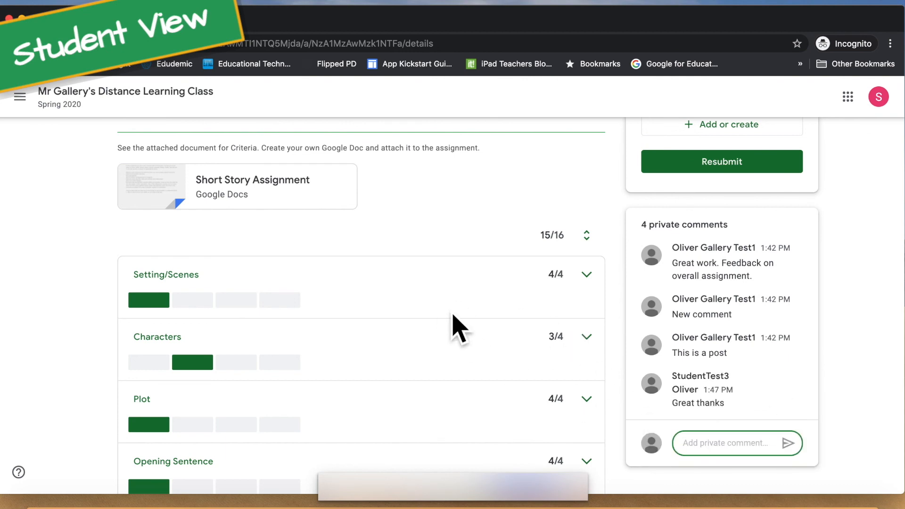
Step: Expand the Setting/Scenes and Characters rubric criteria, examine their level descriptions, and collapse both again
{"action": "scroll", "coordinate": [375, 302], "scroll_direction": "down", "scroll_amount": 2}
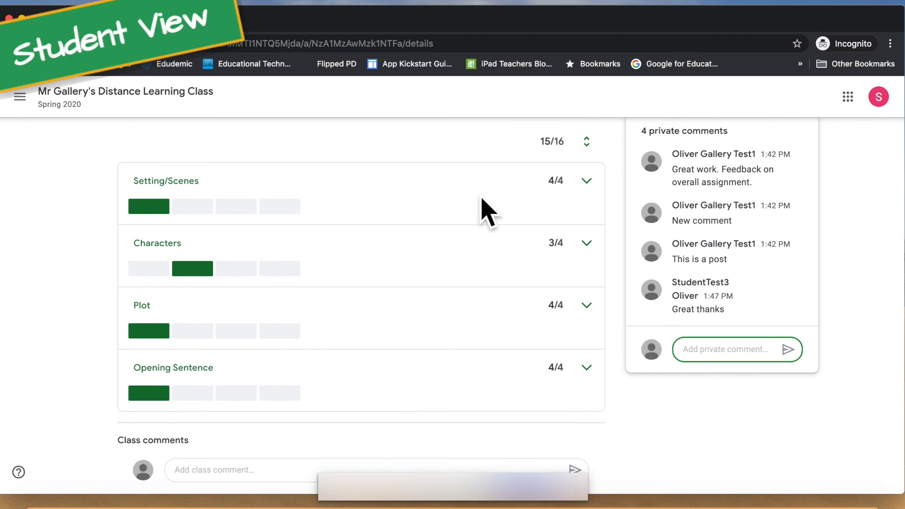
{"action": "left_click", "coordinate": [593, 189]}
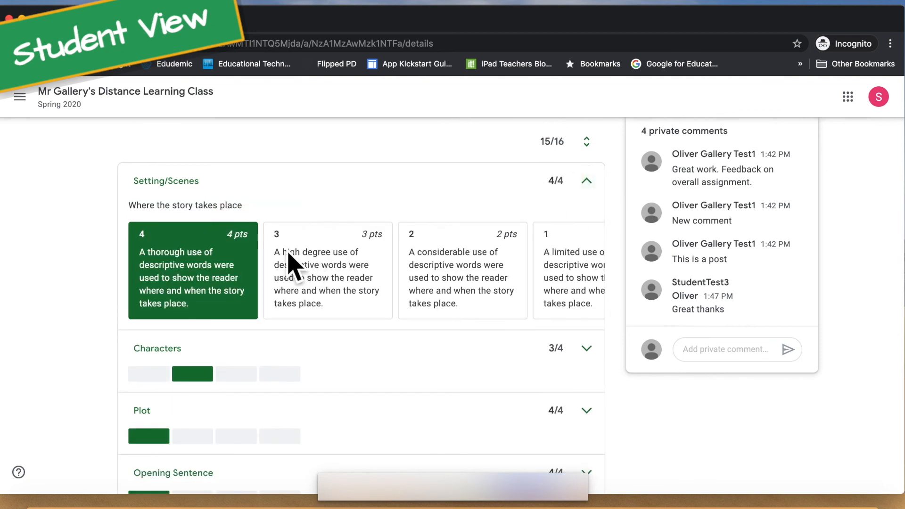
{"action": "scroll", "coordinate": [410, 302], "scroll_direction": "down", "scroll_amount": 3}
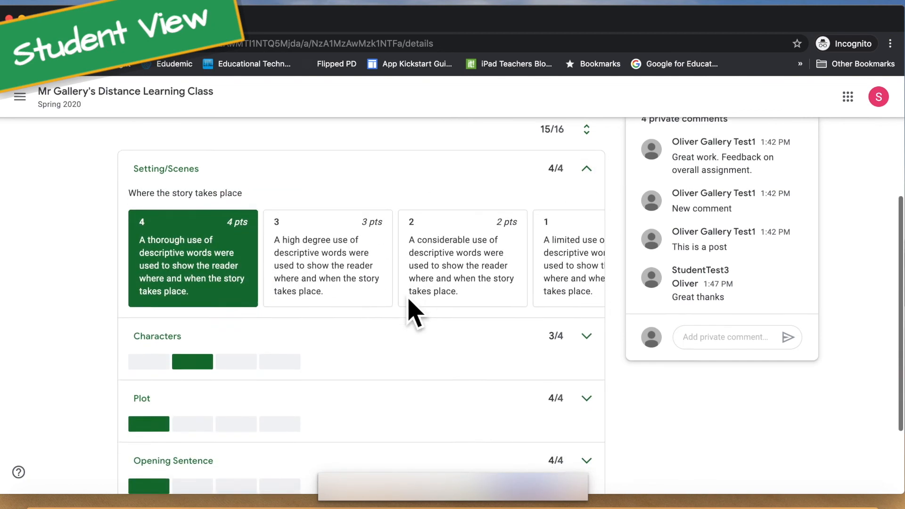
{"action": "left_click", "coordinate": [595, 302]}
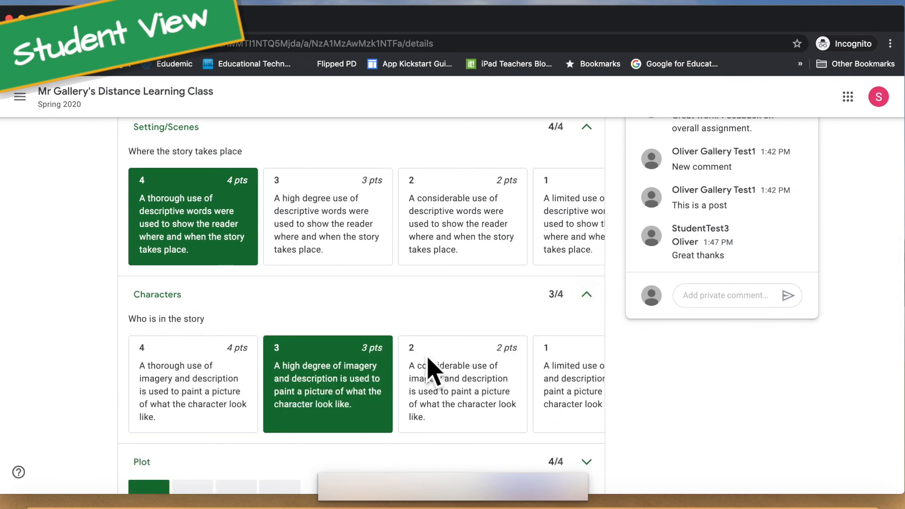
{"action": "scroll", "coordinate": [424, 358], "scroll_direction": "down", "scroll_amount": 3}
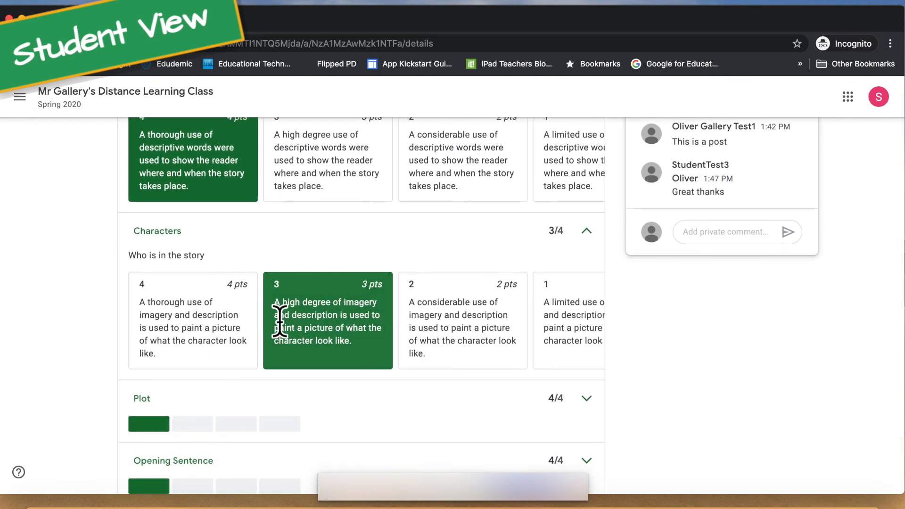
{"action": "left_click_drag", "start_coordinate": [280, 321], "coordinate": [366, 330]}
{"action": "scroll", "coordinate": [370, 355], "scroll_direction": "down", "scroll_amount": 5}
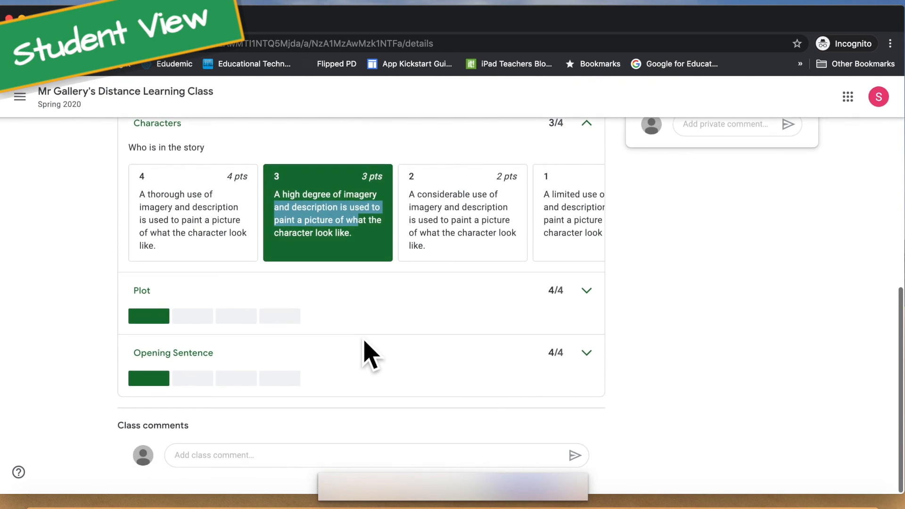
{"action": "scroll", "coordinate": [370, 355], "scroll_direction": "up", "scroll_amount": 8}
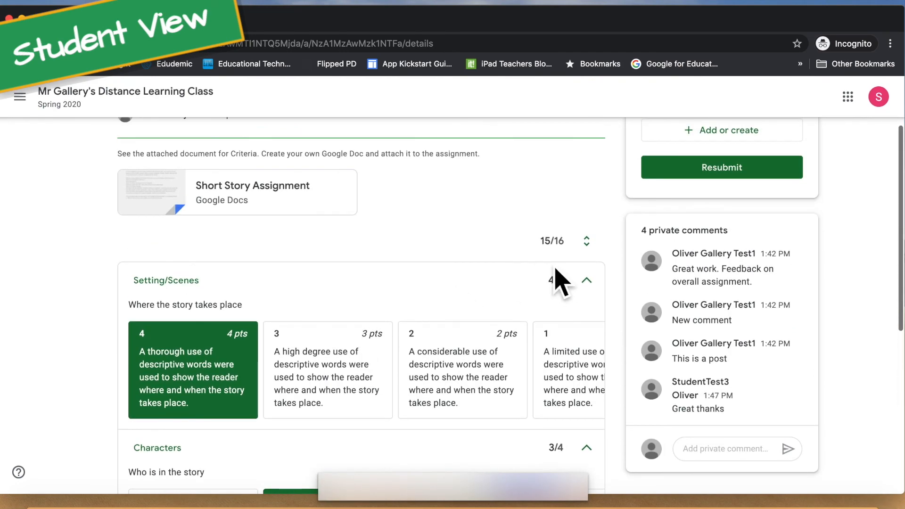
{"action": "left_click", "coordinate": [595, 279]}
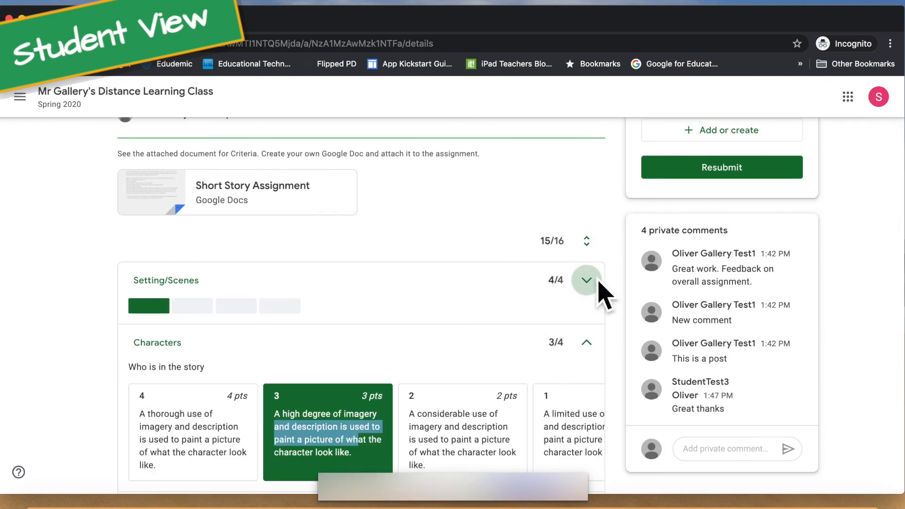
{"action": "left_click", "coordinate": [586, 342]}
{"action": "scroll", "coordinate": [480, 349], "scroll_direction": "down", "scroll_amount": 2}
{"action": "scroll", "coordinate": [479, 351], "scroll_direction": "up", "scroll_amount": 3}
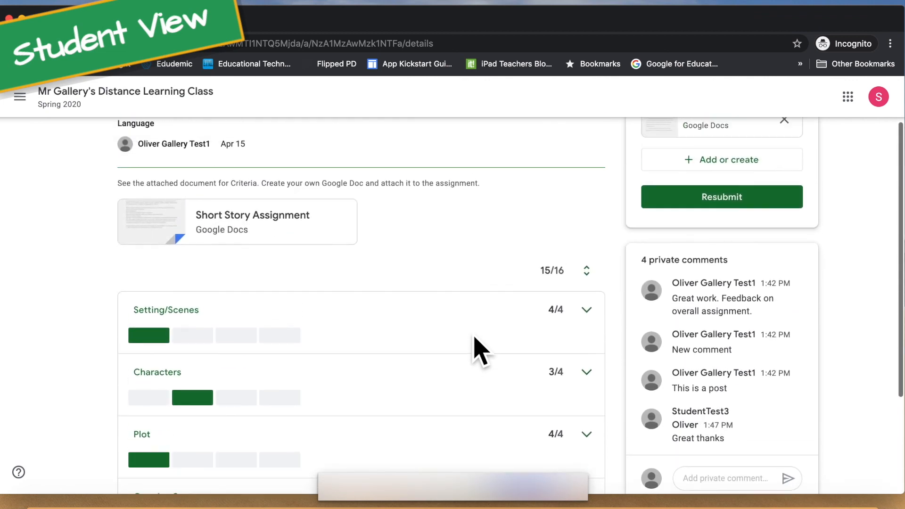
Step: Open the student's submitted Short Story document attached under Your work
{"action": "scroll", "coordinate": [474, 344], "scroll_direction": "up", "scroll_amount": 2}
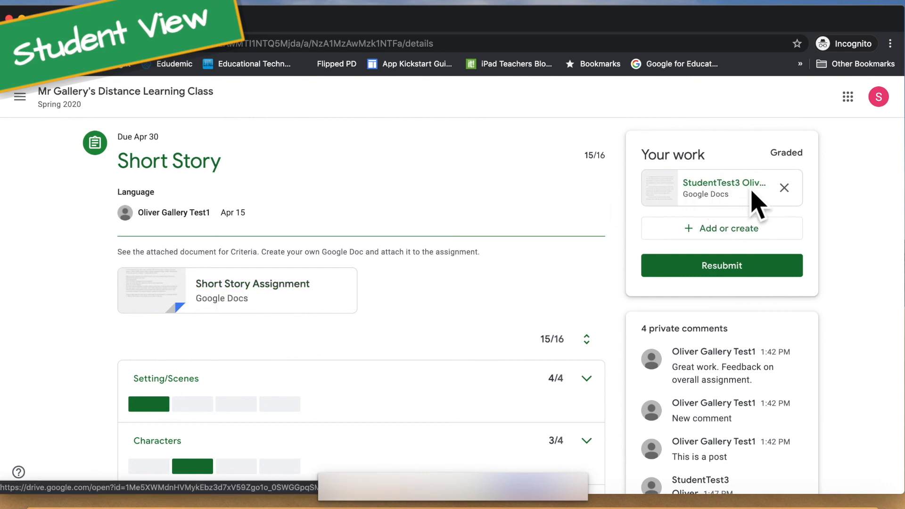
{"action": "left_click", "coordinate": [707, 199]}
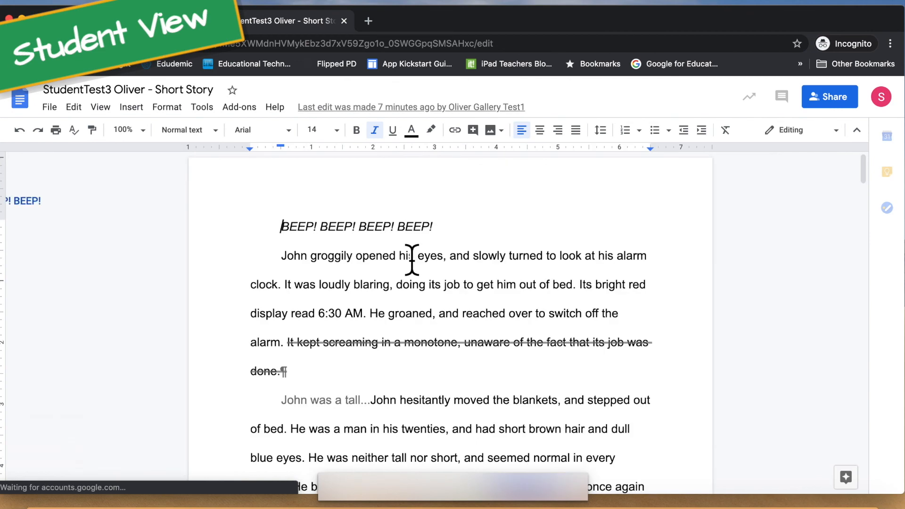
{"action": "scroll", "coordinate": [411, 259], "scroll_direction": "down", "scroll_amount": 1}
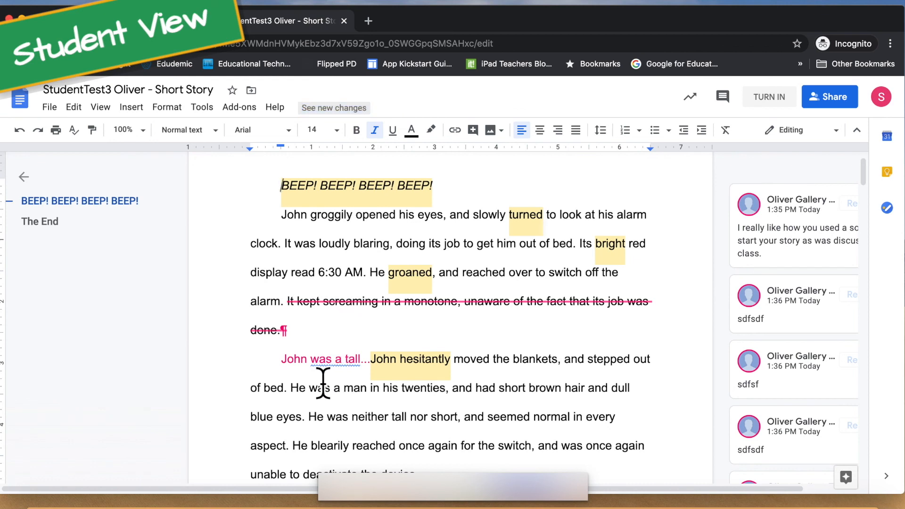
Step: View the comment on the BEEP! line and accept the suggestion replacing the struck-out sentence with "John was a tall..."
{"action": "left_click", "coordinate": [358, 184]}
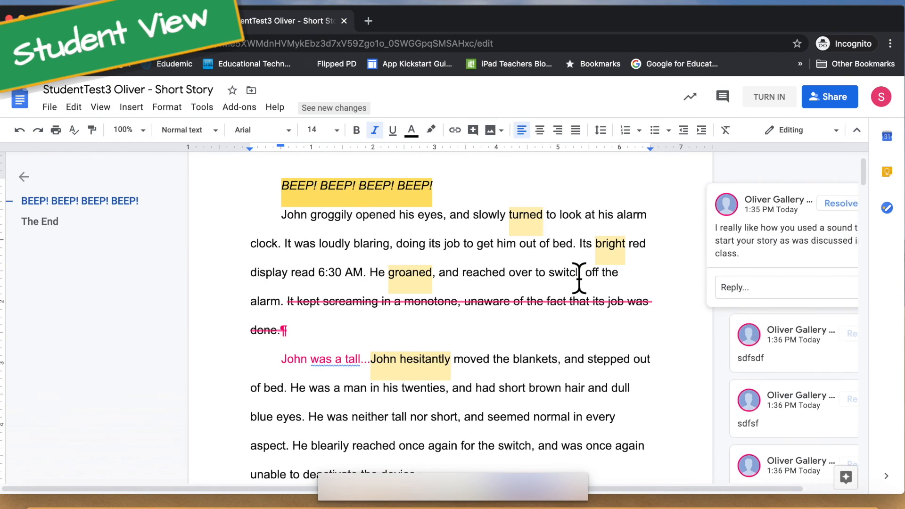
{"action": "left_click", "coordinate": [320, 317]}
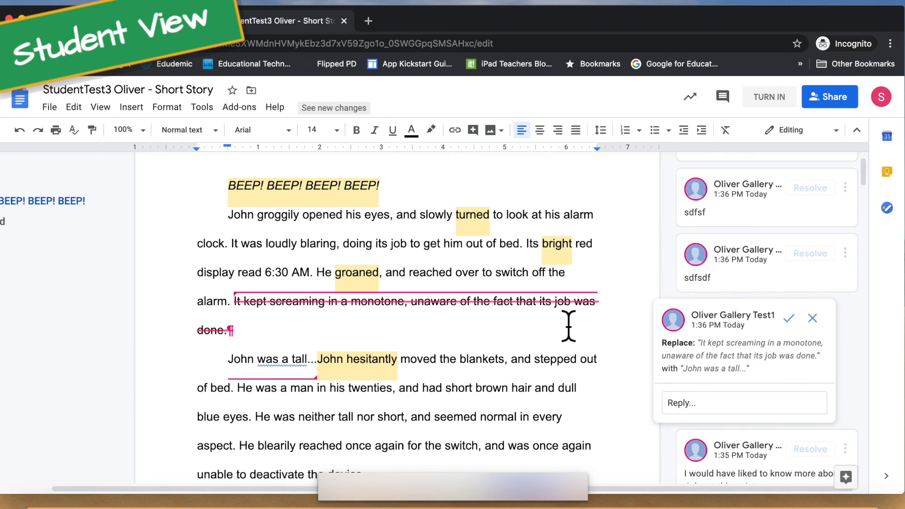
{"action": "left_click", "coordinate": [788, 318]}
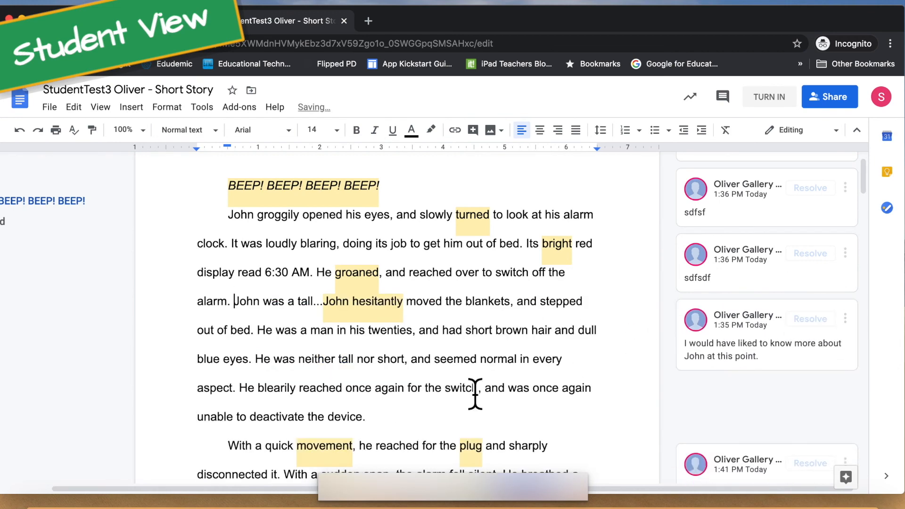
Step: Resolve the teacher's comments on the opening BEEP! line and on the words "turned" and "bright"
{"action": "left_click", "coordinate": [354, 205]}
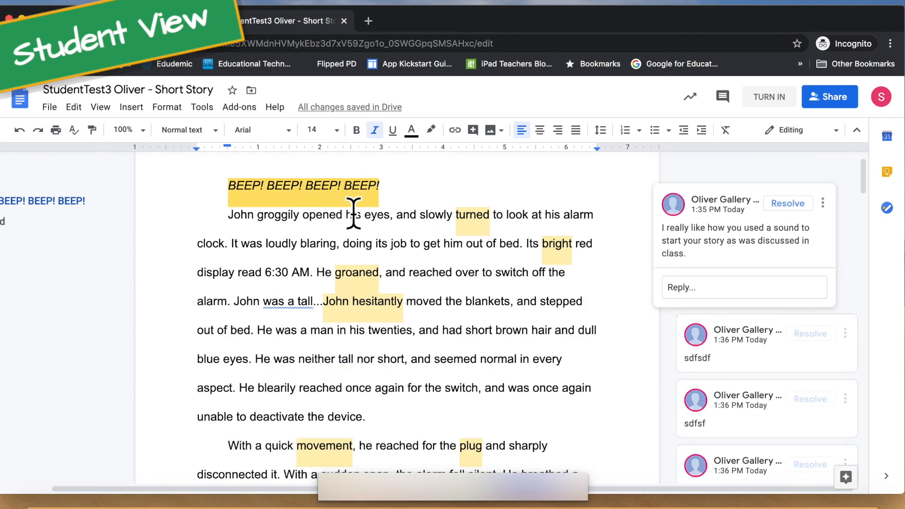
{"action": "left_click", "coordinate": [805, 207]}
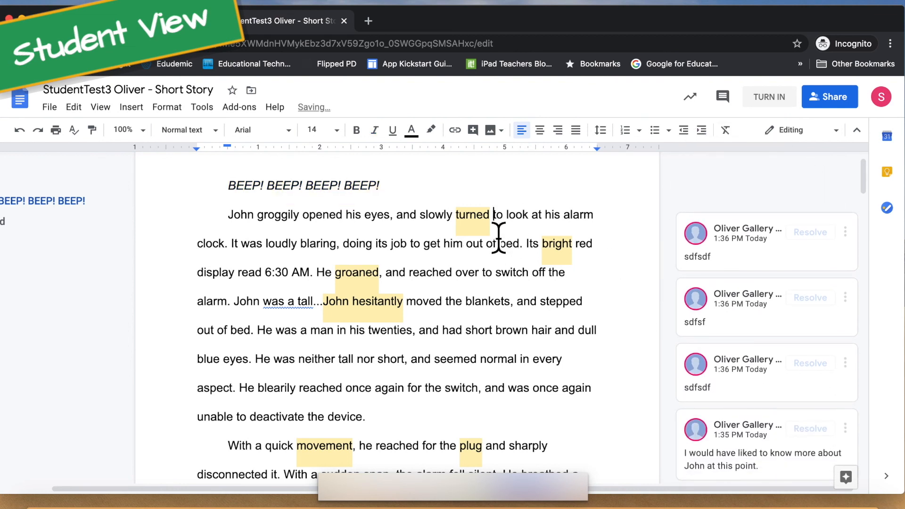
{"action": "left_click", "coordinate": [479, 232]}
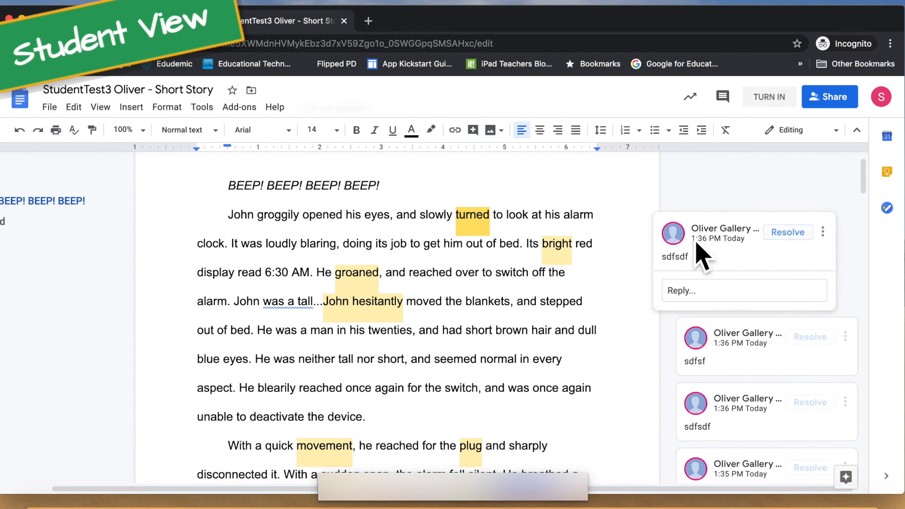
{"action": "left_click", "coordinate": [803, 235]}
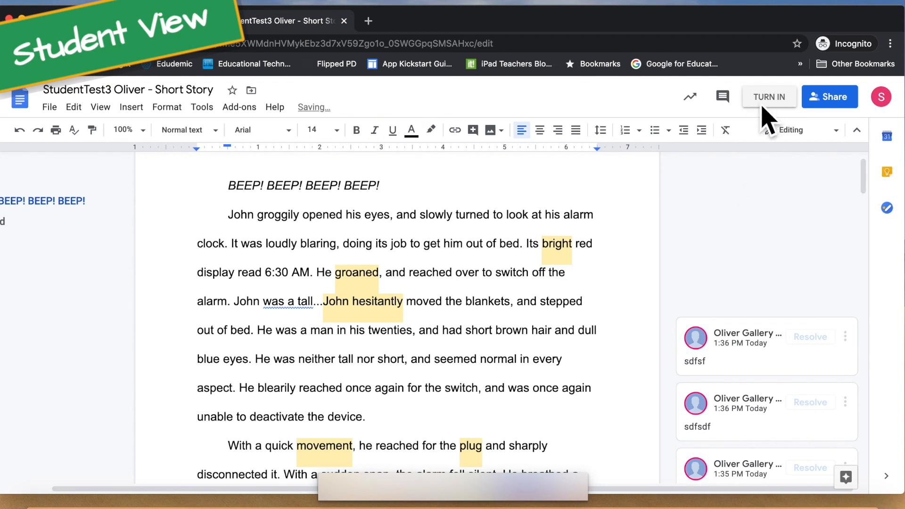
{"action": "left_click", "coordinate": [564, 245]}
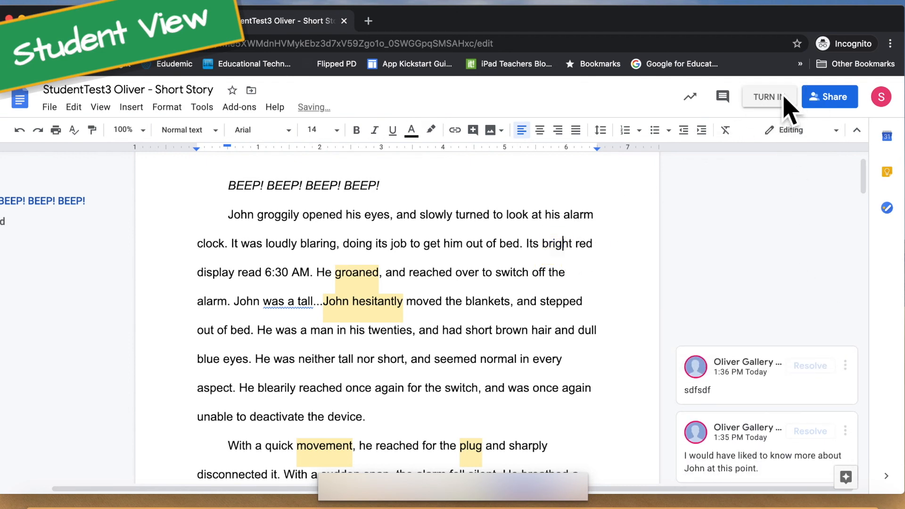
Step: View the teacher's comment on the word "movement" and close the document, leaving the site
{"action": "scroll", "coordinate": [387, 272], "scroll_direction": "down", "scroll_amount": 3}
{"action": "left_click", "coordinate": [326, 320]}
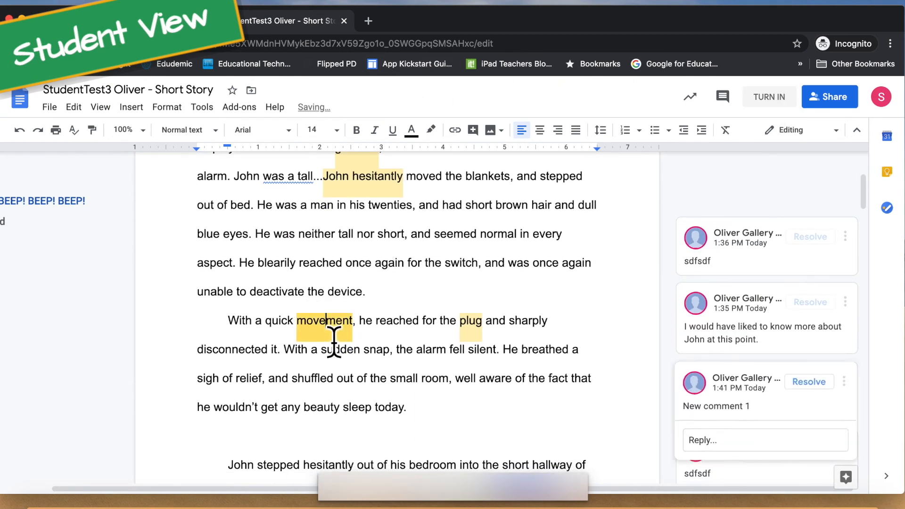
{"action": "left_click", "coordinate": [344, 21]}
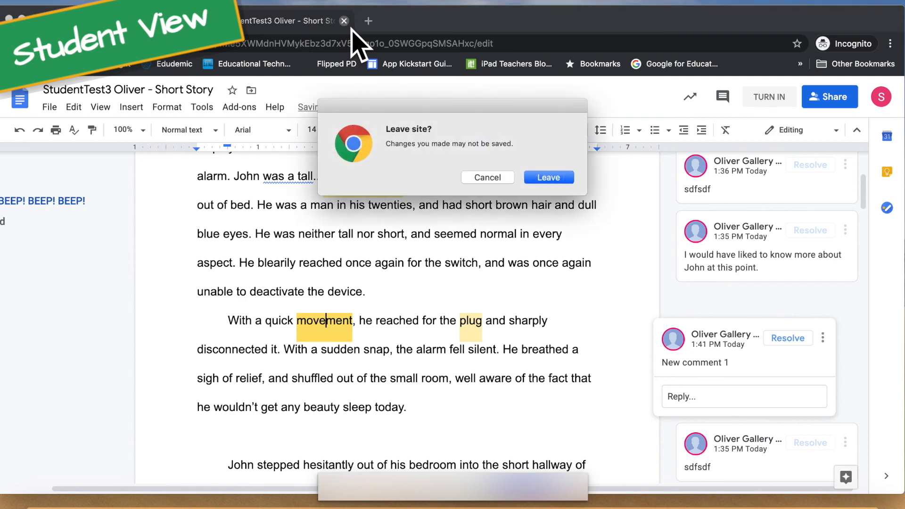
{"action": "left_click", "coordinate": [548, 178]}
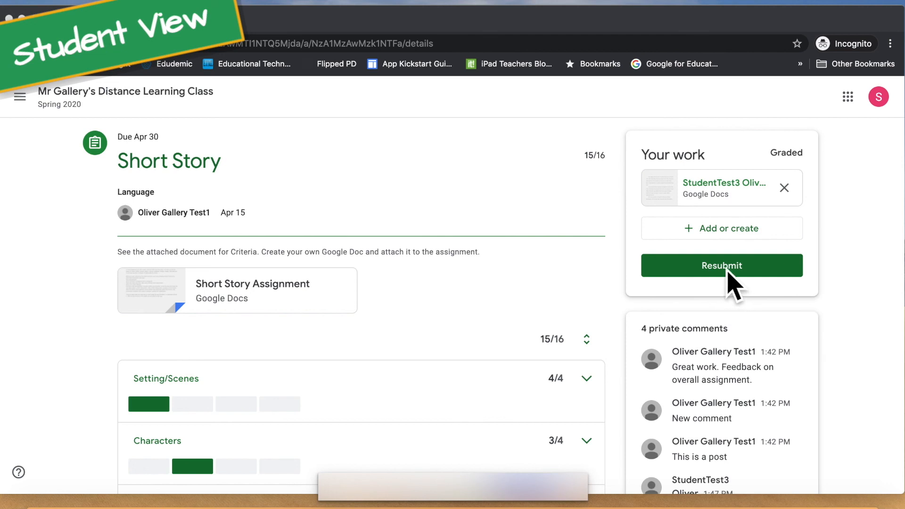
Step: Look over the Short Story assignment page's attached work, rubric scores and private comments
{"action": "scroll", "coordinate": [727, 273], "scroll_direction": "down", "scroll_amount": 1}
{"action": "scroll", "coordinate": [727, 273], "scroll_direction": "up", "scroll_amount": 1}
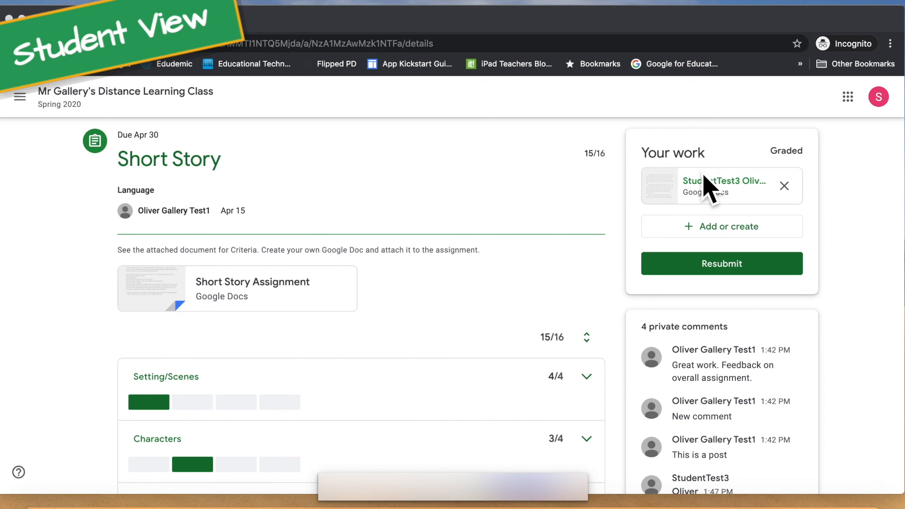
{"action": "scroll", "coordinate": [717, 198], "scroll_direction": "down", "scroll_amount": 3}
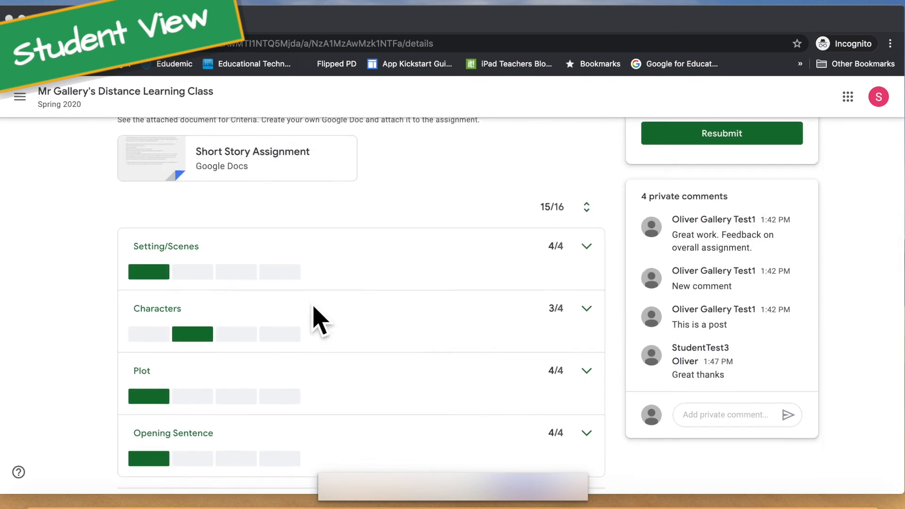
{"action": "scroll", "coordinate": [316, 316], "scroll_direction": "down", "scroll_amount": 2}
{"action": "scroll", "coordinate": [316, 320], "scroll_direction": "up", "scroll_amount": 1}
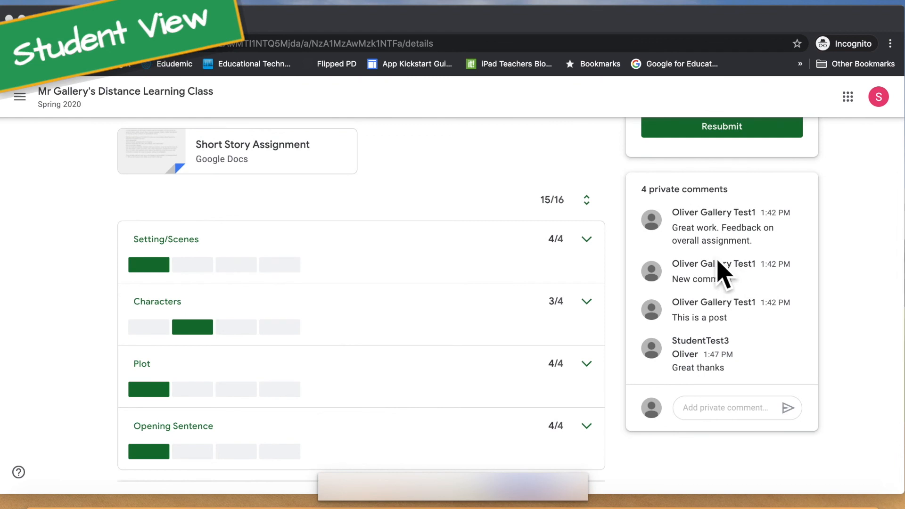
{"action": "scroll", "coordinate": [717, 235], "scroll_direction": "up", "scroll_amount": 3}
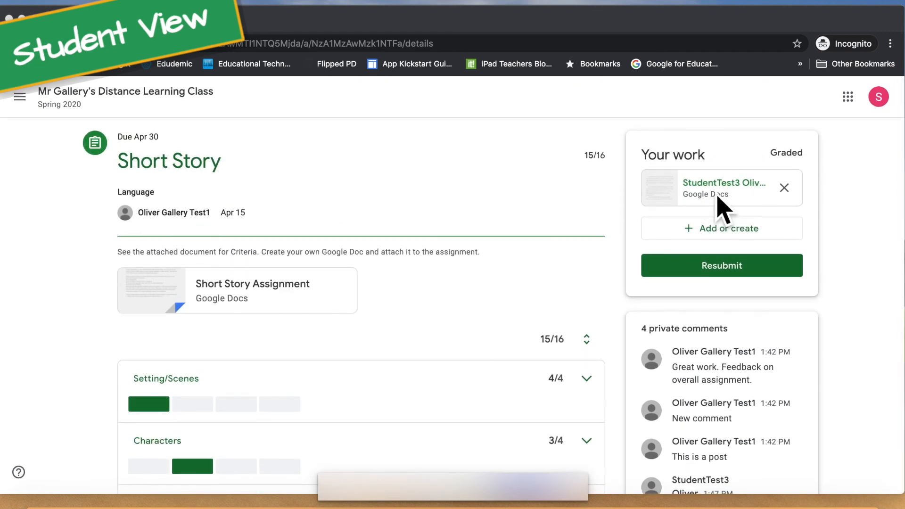